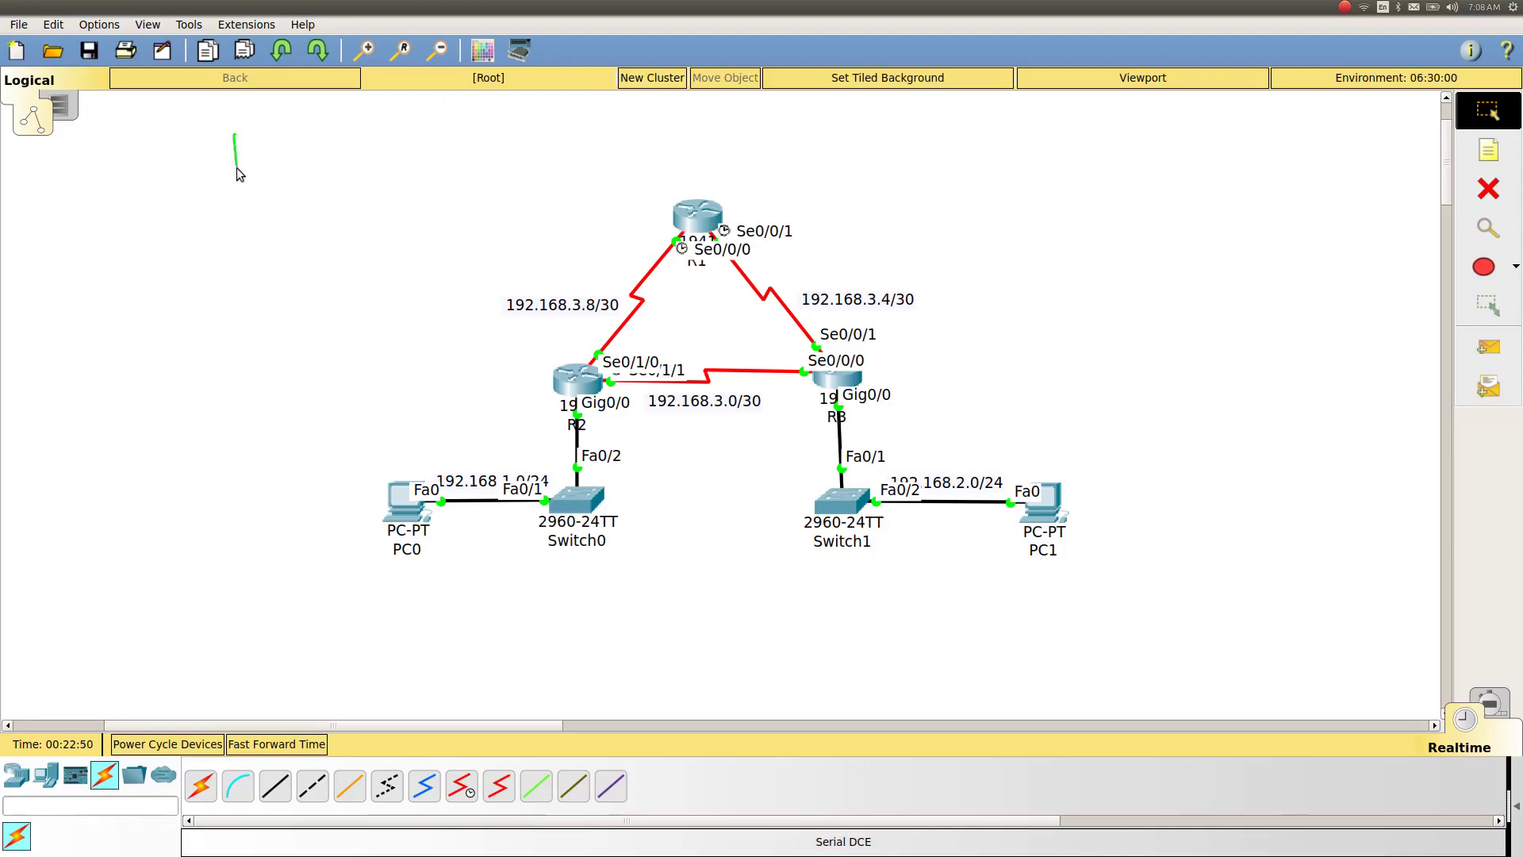
Handwrite RIPv2 and VLSM notes, and underline the 192.168.3.8/30 and 192.168.3.4/30 subnet labels
mouse_move(236, 168)
mouse_down()
mouse_move(287, 145)
mouse_move(378, 145)
mouse_up()
drag(423, 153, 249, 192)
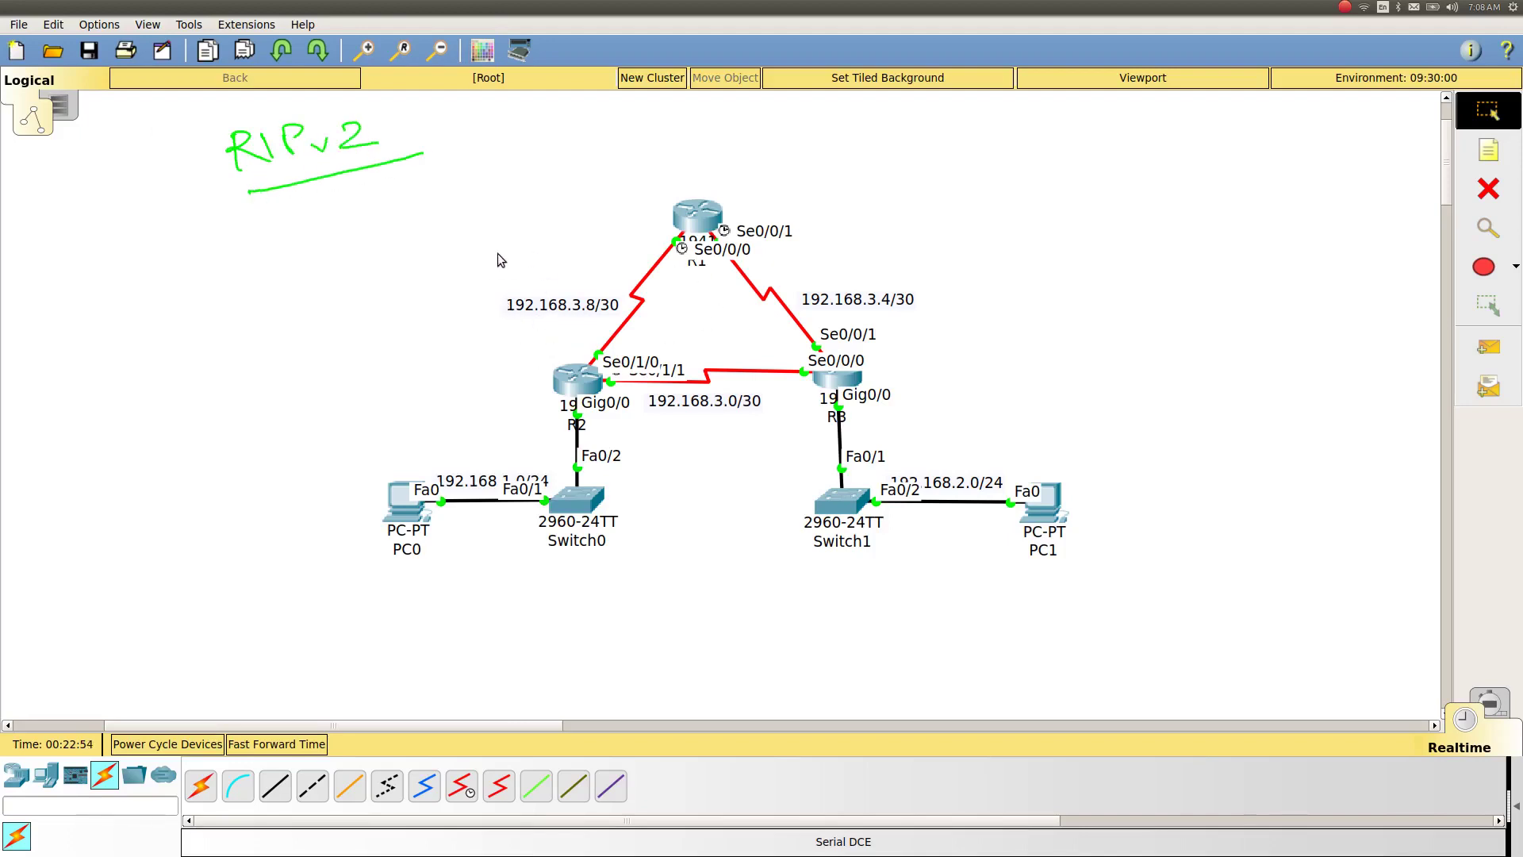
drag(353, 239, 362, 247)
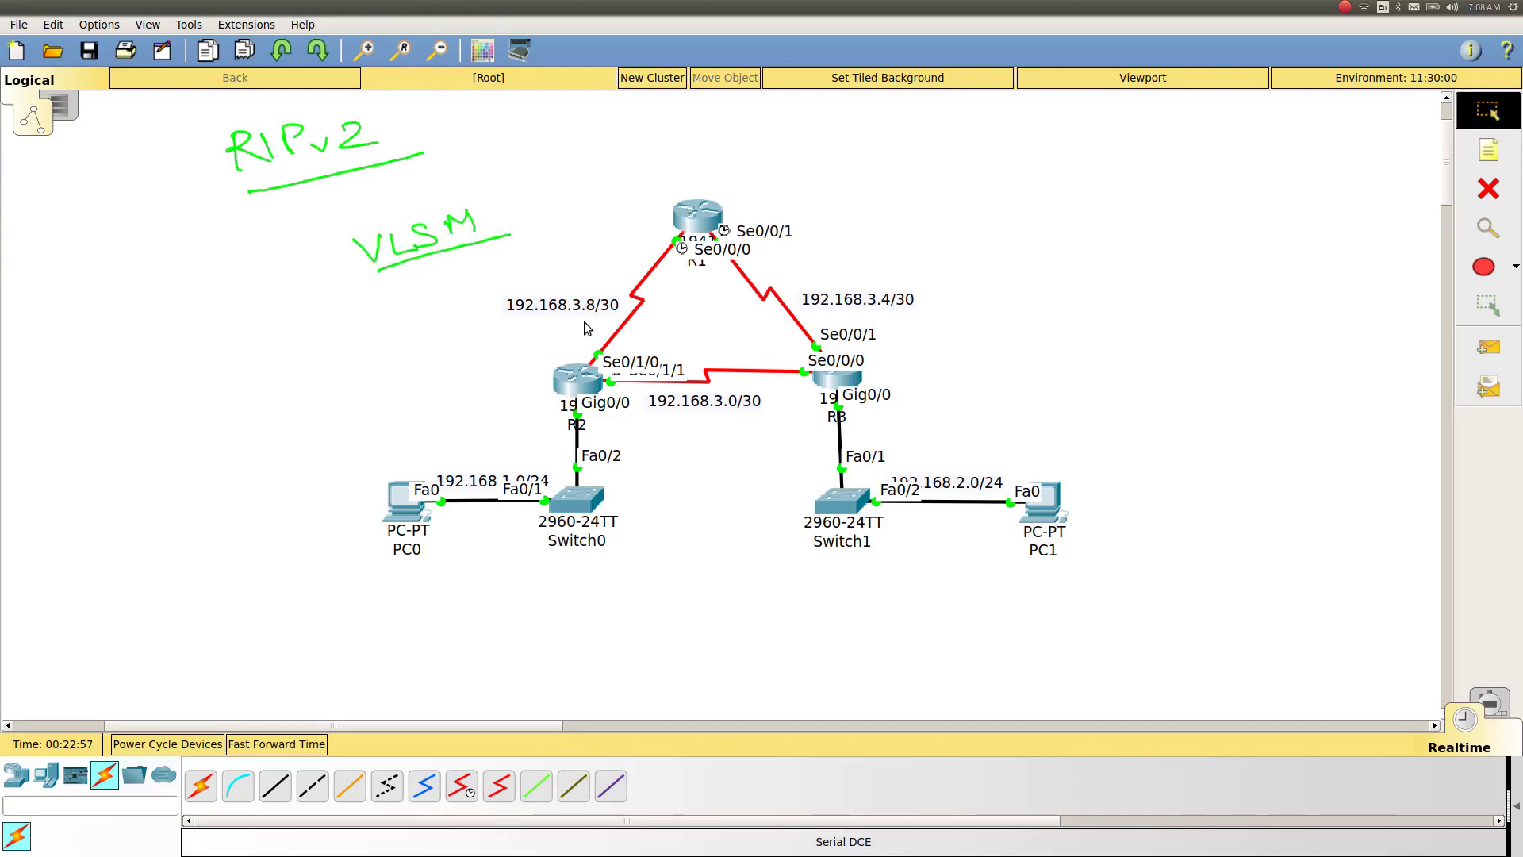
drag(508, 320, 614, 315)
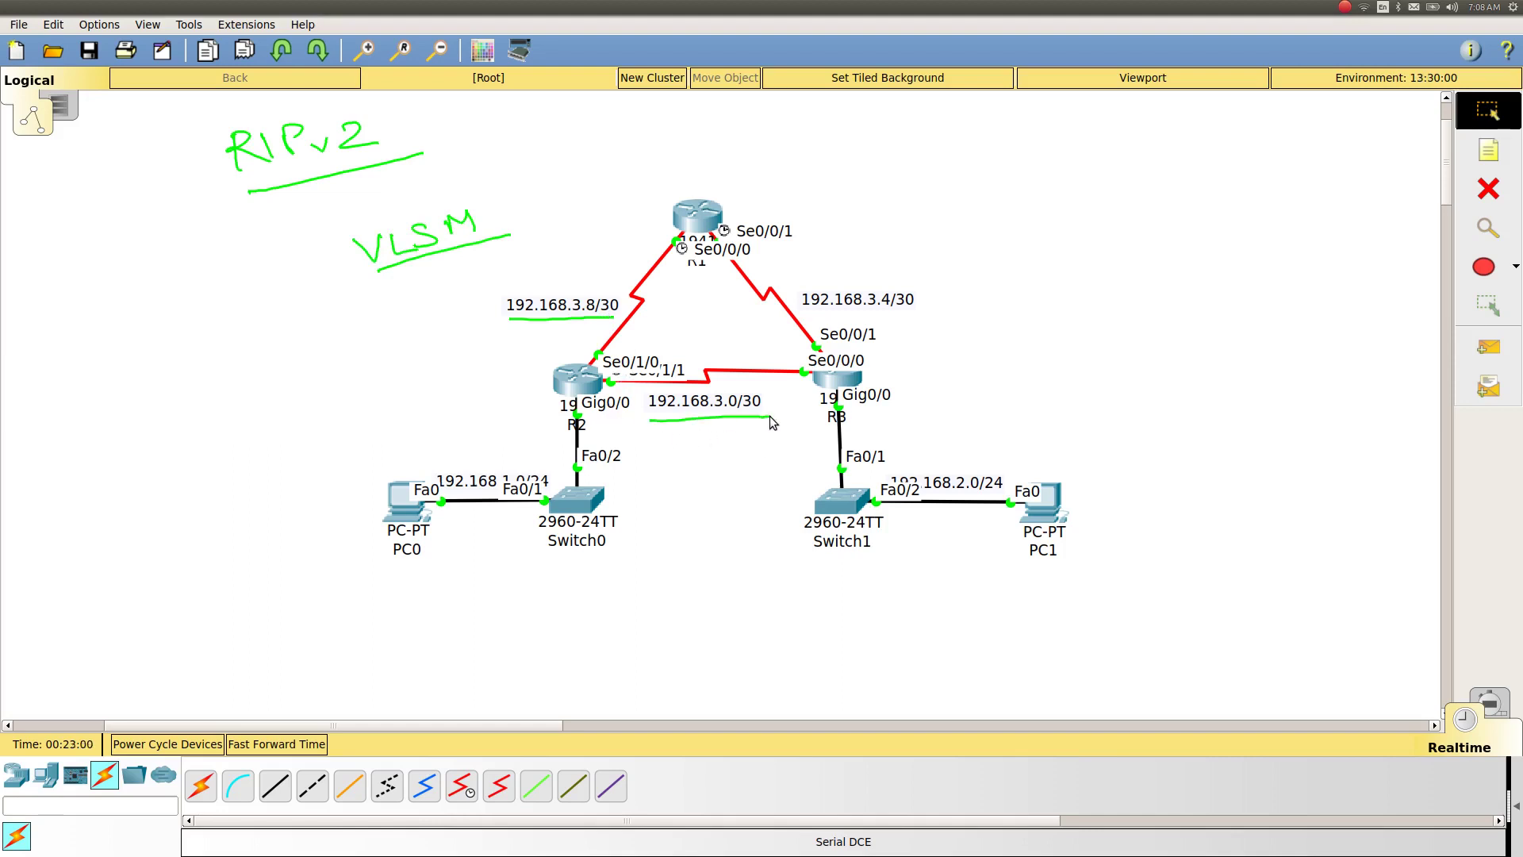
drag(817, 314, 945, 312)
Hand-label routers R1, R2 and R3, draw a PC0-to-PC1 arrow, then clear all drawings
mouse_move(735, 185)
mouse_down()
mouse_move(737, 208)
mouse_move(774, 205)
mouse_up()
mouse_move(503, 361)
mouse_down()
mouse_move(495, 383)
mouse_move(514, 387)
mouse_up()
drag(518, 362, 546, 371)
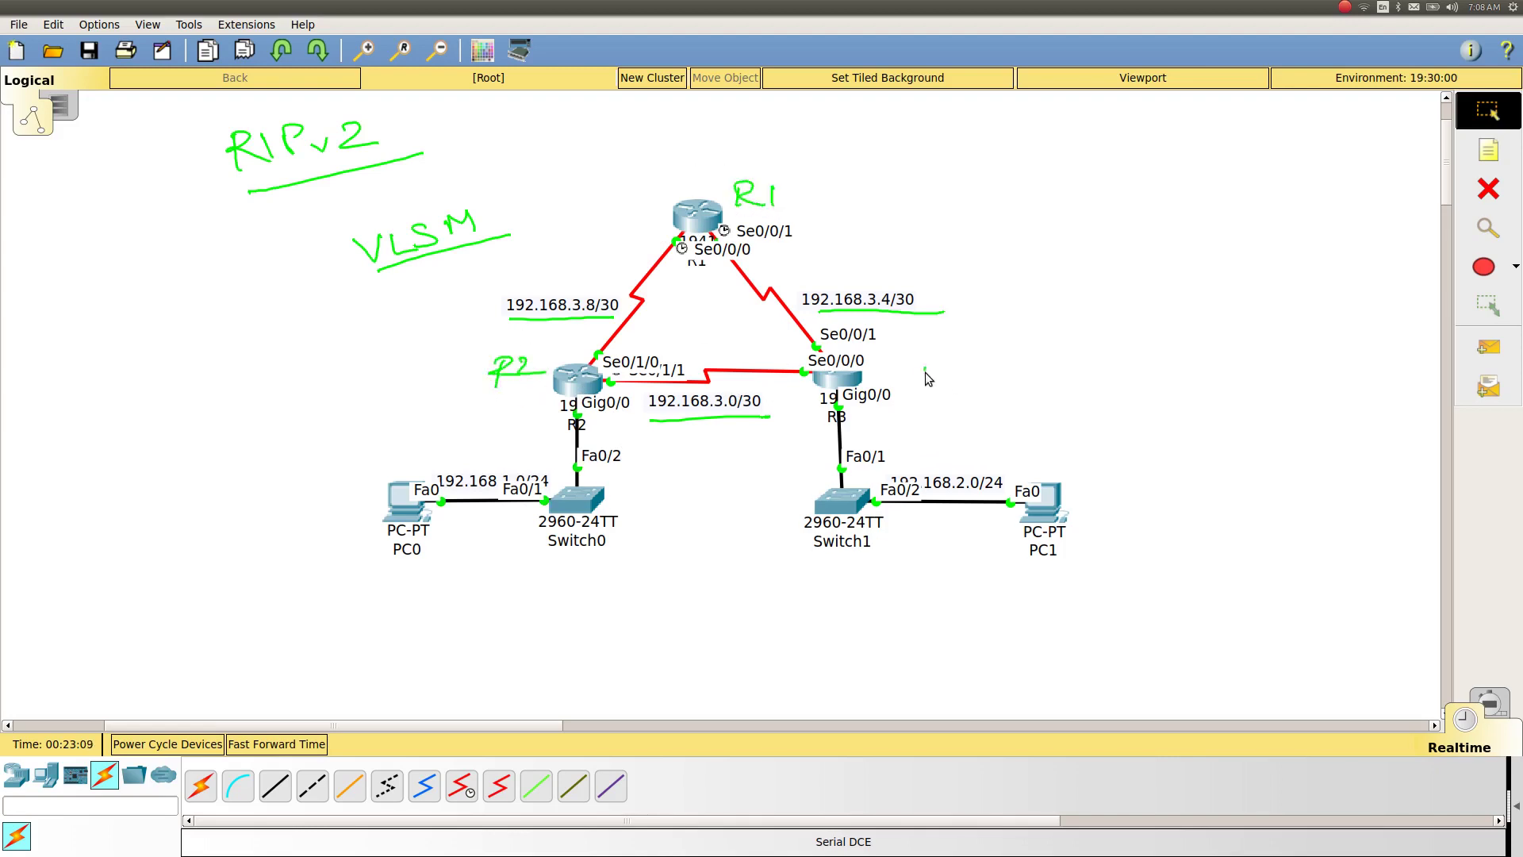
drag(961, 365, 965, 387)
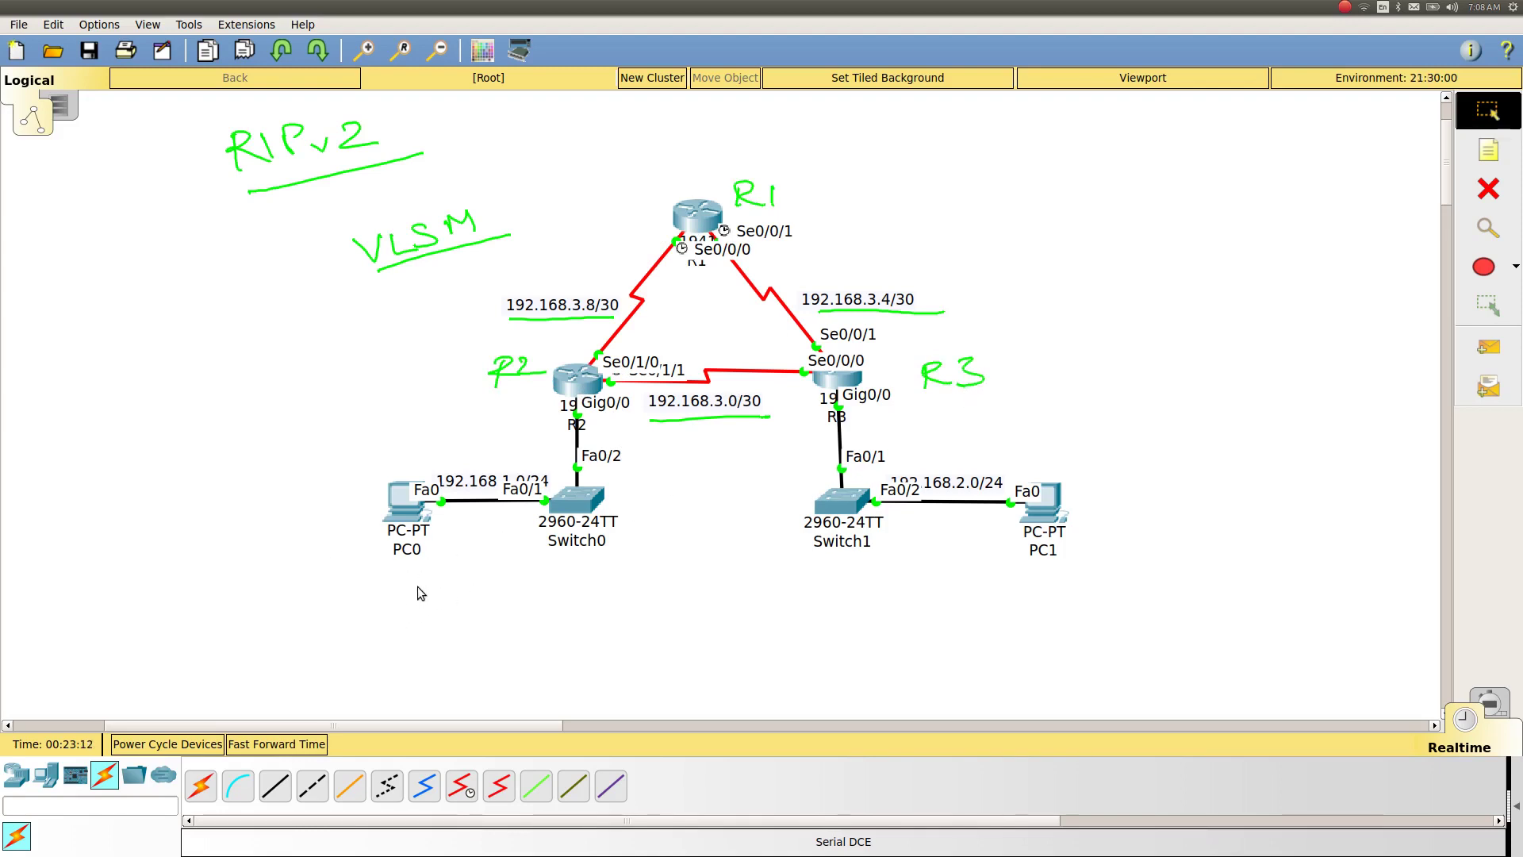
mouse_move(413, 582)
mouse_down()
mouse_move(1019, 563)
mouse_move(993, 580)
mouse_up()
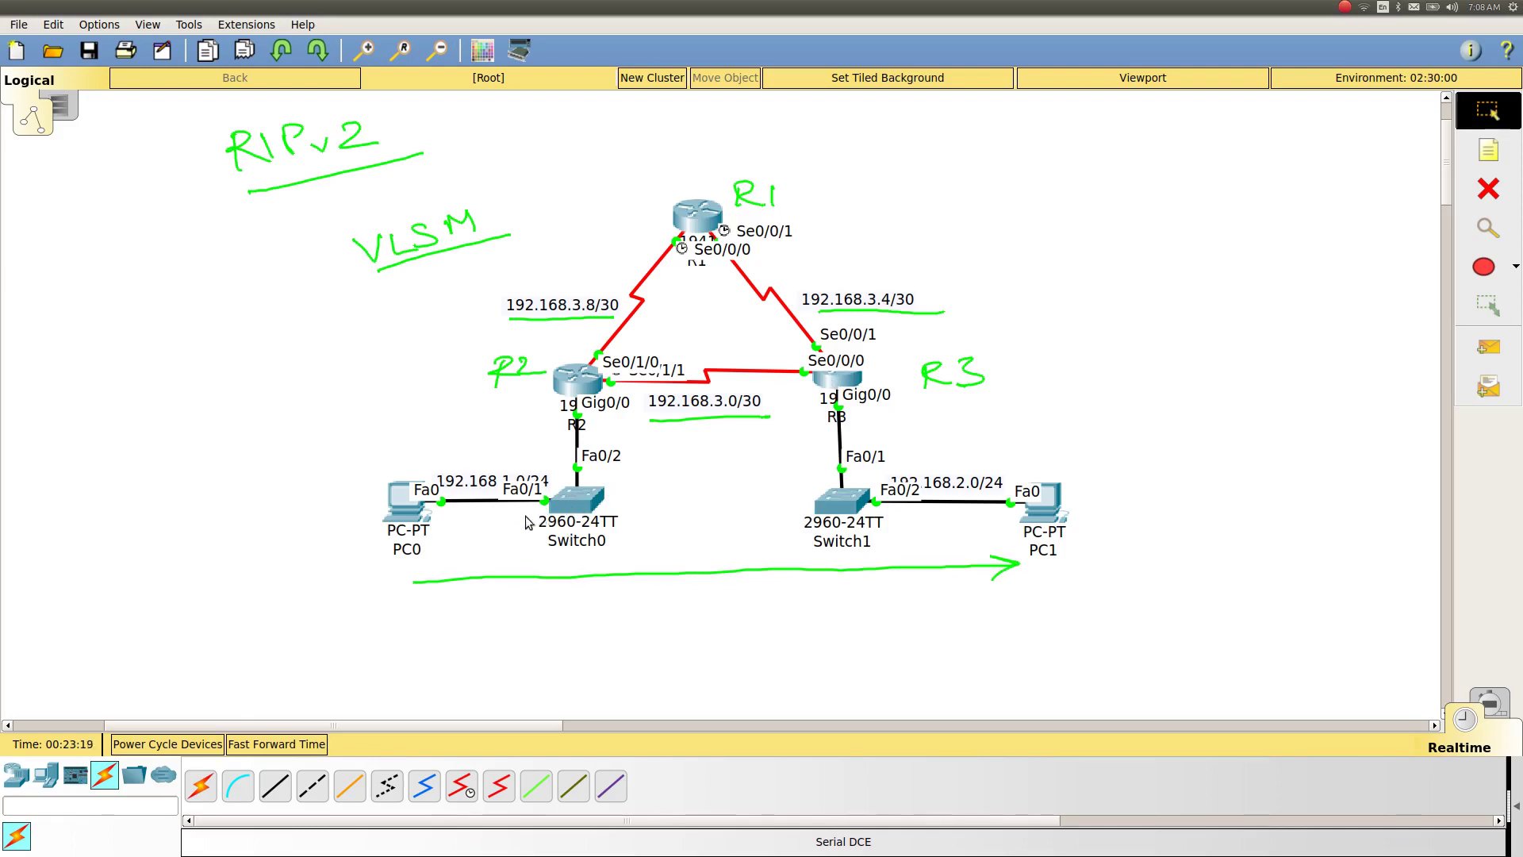
key(shift+F9)
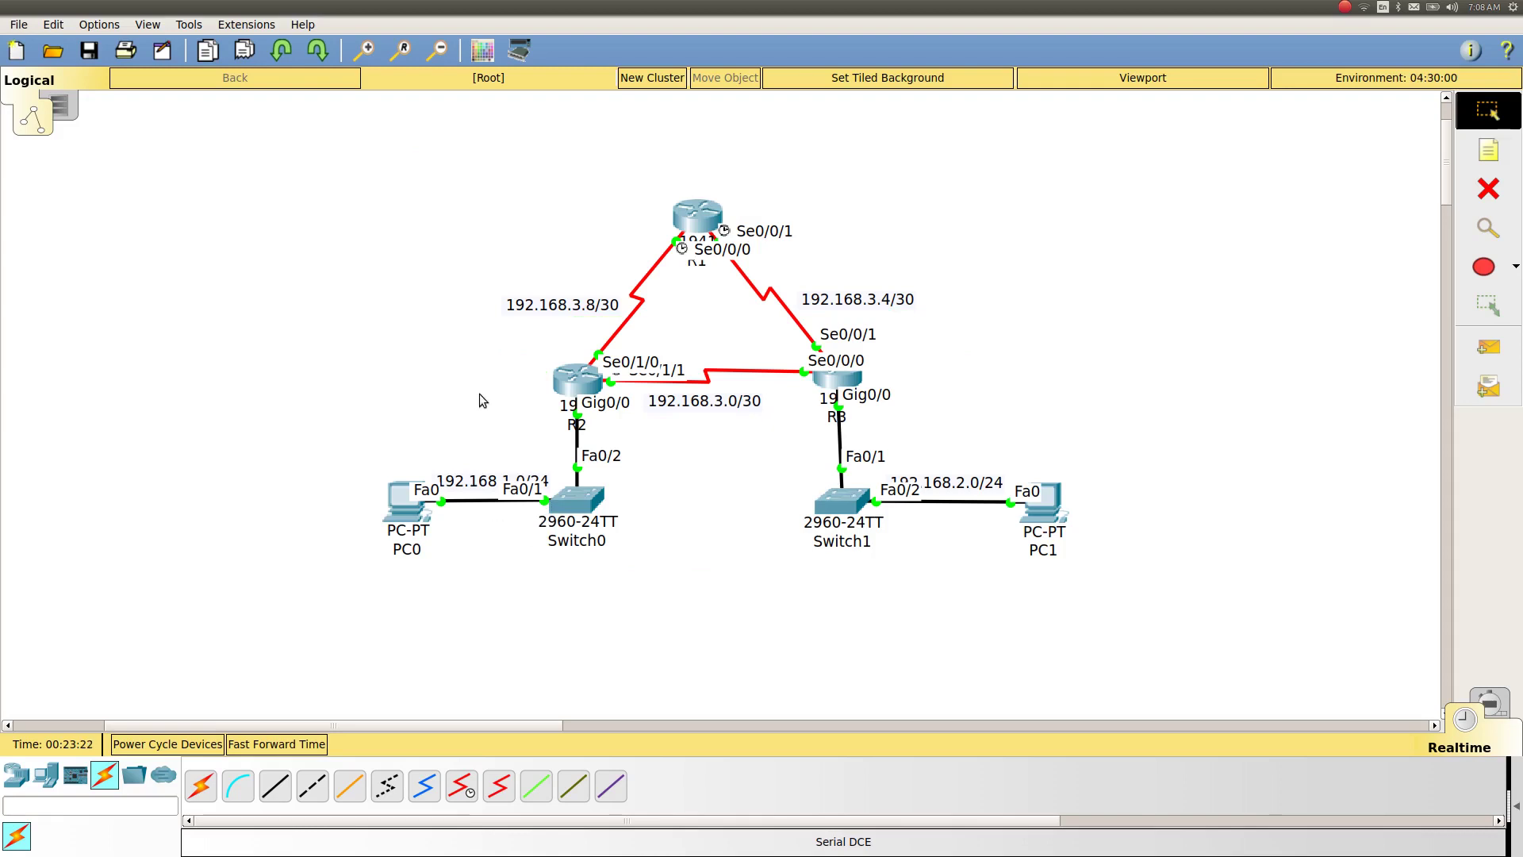
Open R2's console and list its interface addresses with show ip int brief
click(578, 384)
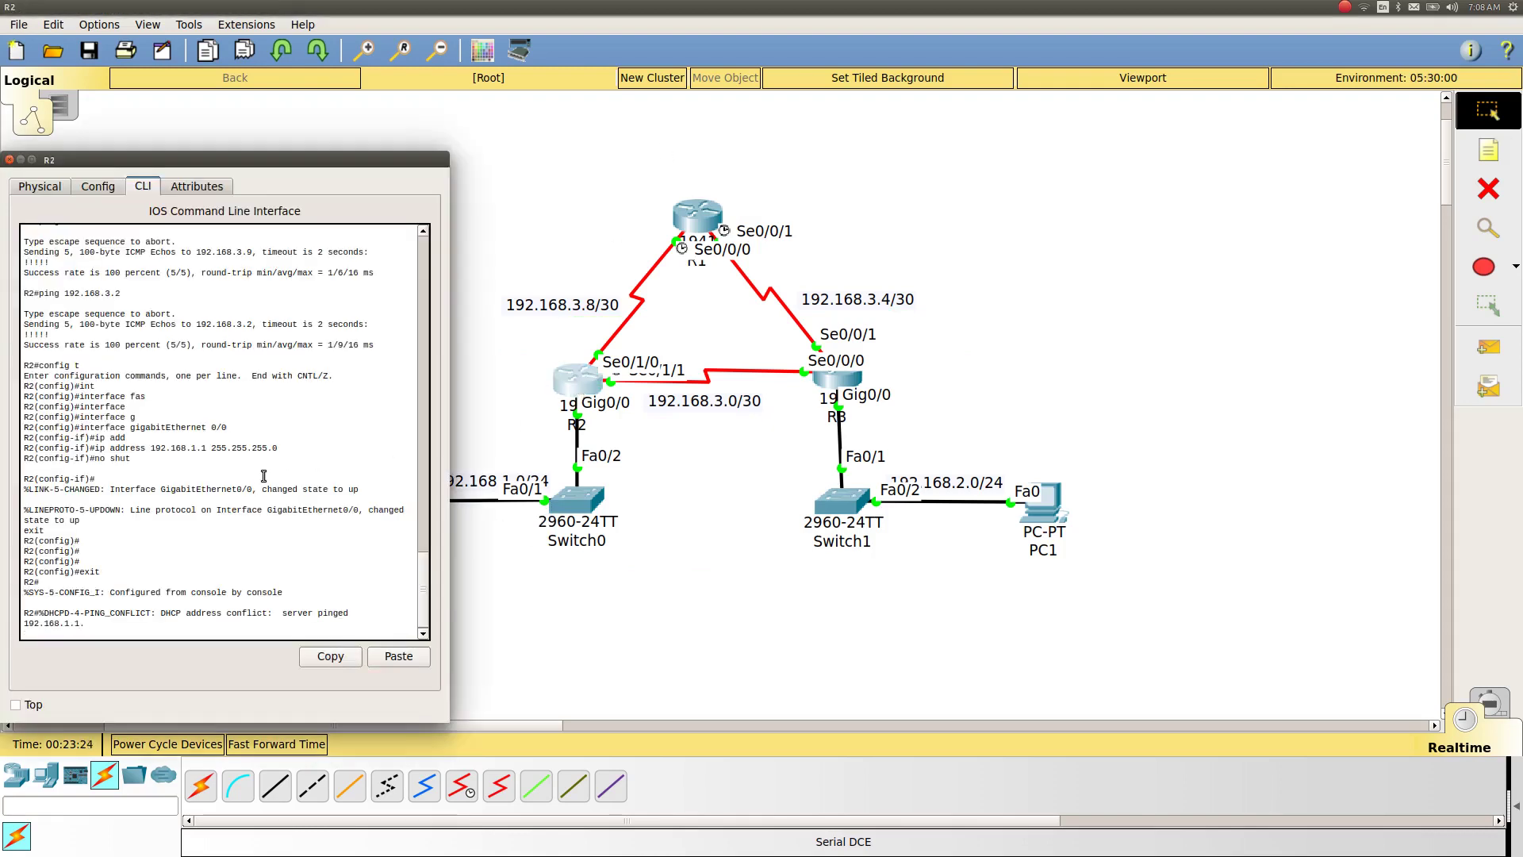
key(Return)
key(Return)
text(show)
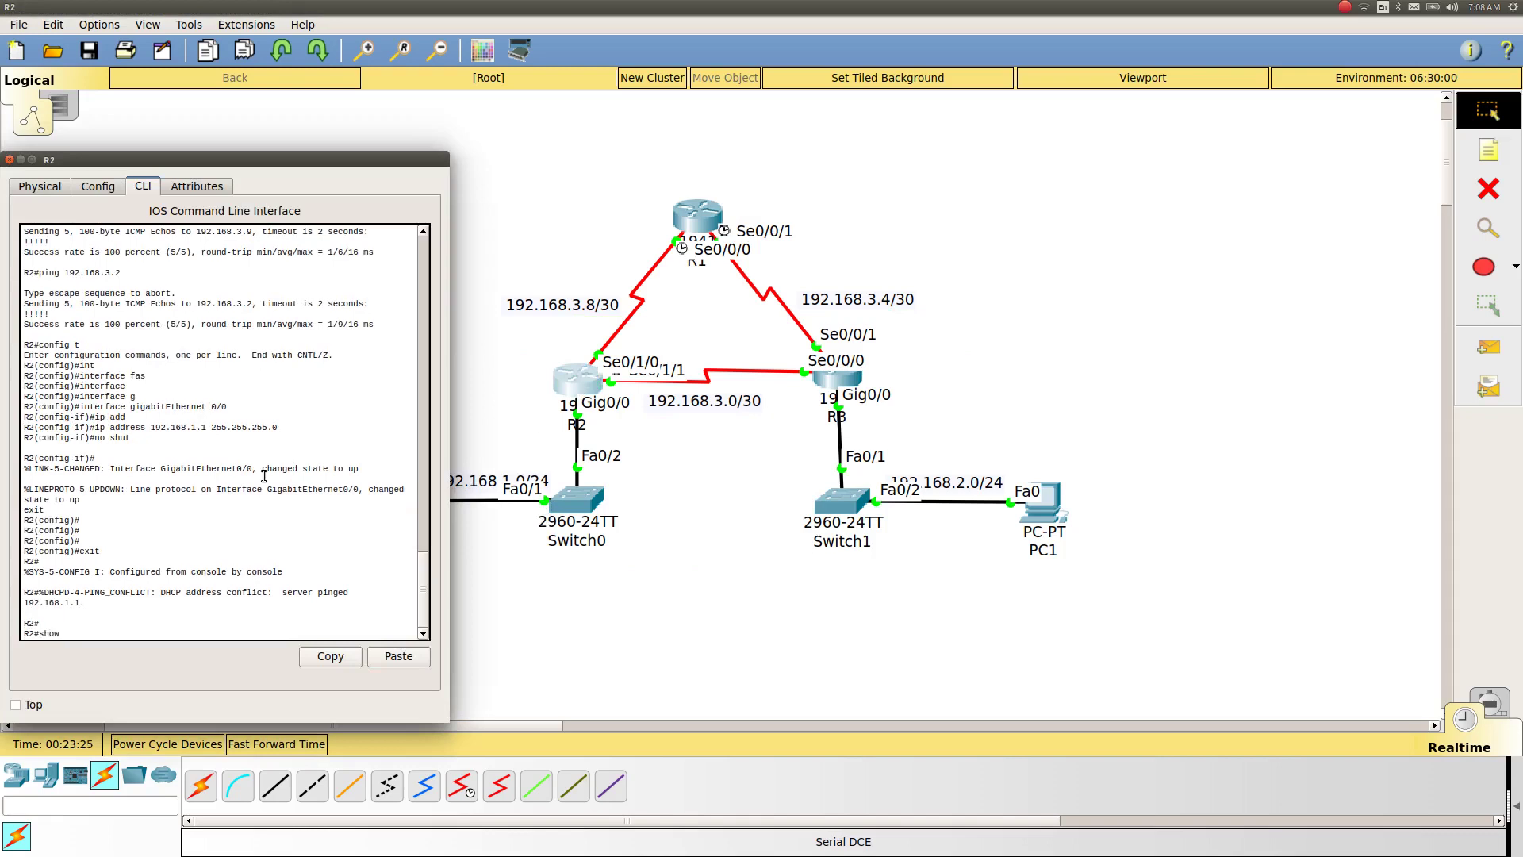
text( ip int b)
key(Return)
key(Return)
key(Return)
key(Return)
key(Return)
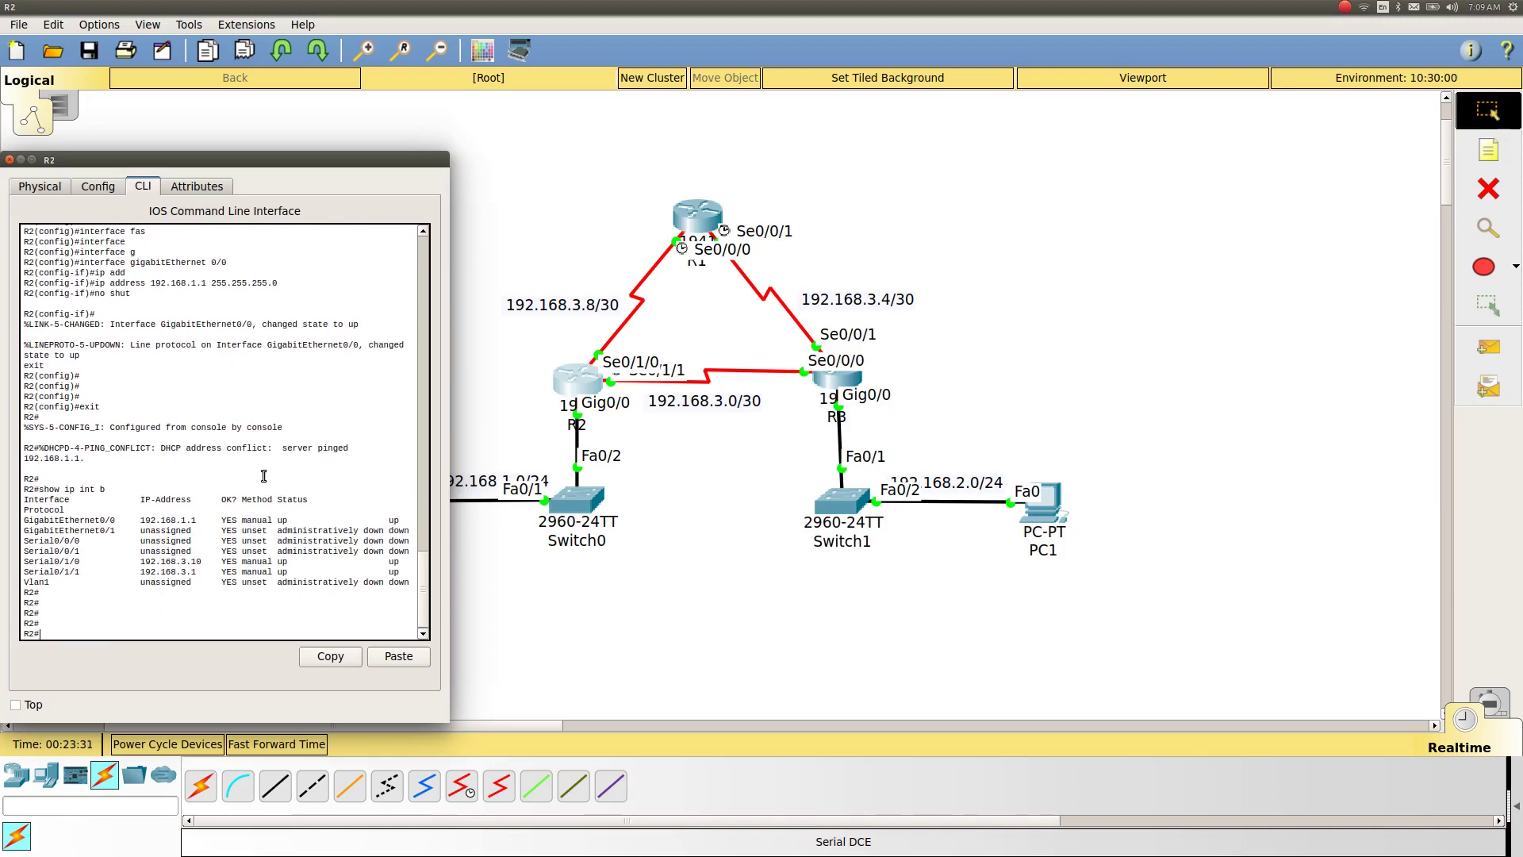
On R2, enter router rip configuration and set RIP version 2
text(config t)
key(Return)
key(Return)
key(Return)
text(n)
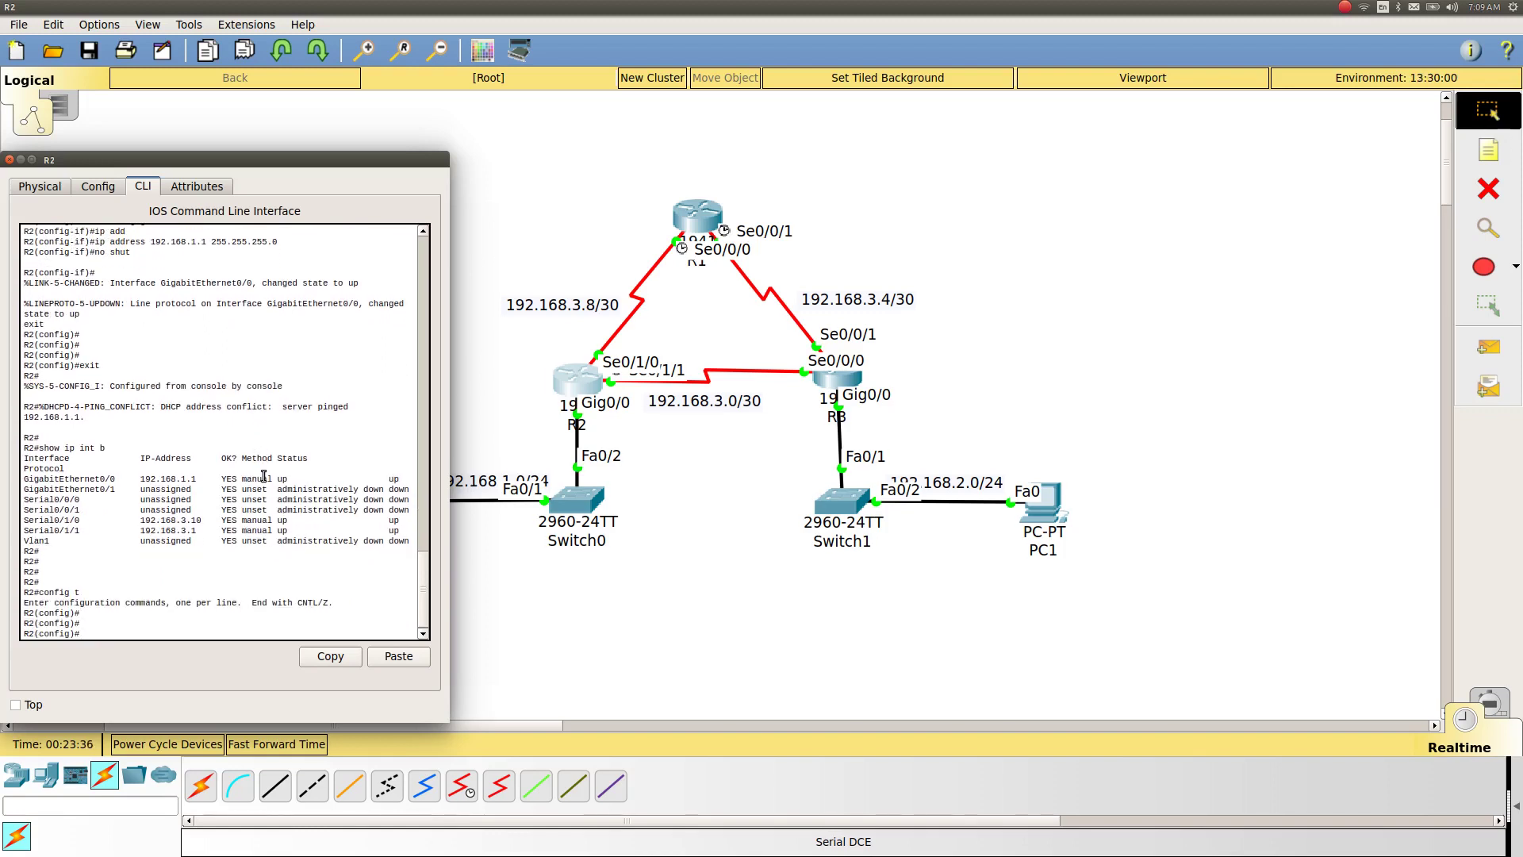
text(ro)
key(Tab)
text(ri)
key(Tab)
key(Return)
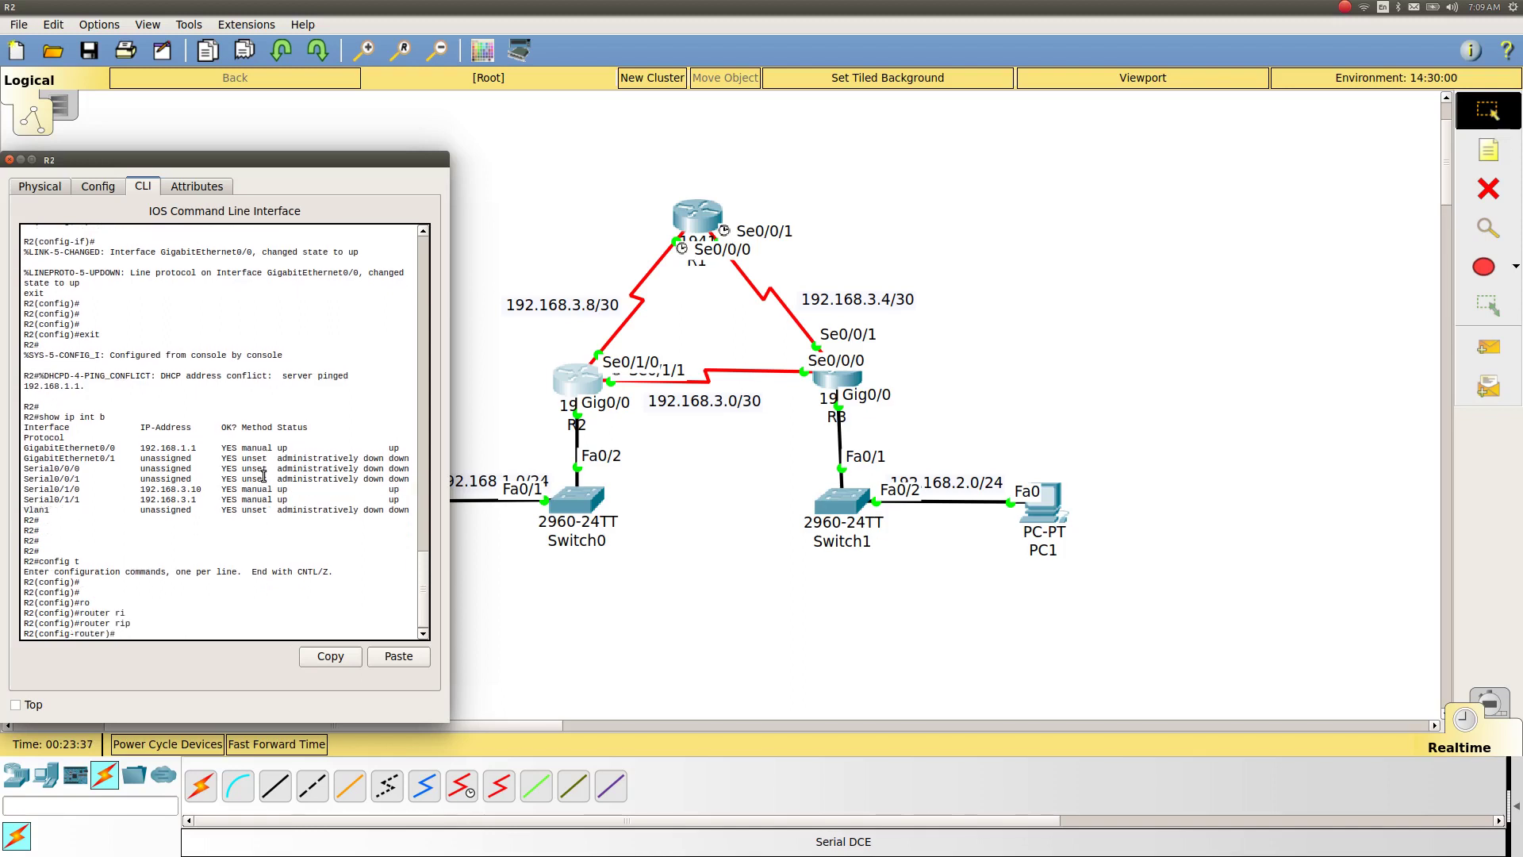
text(ve)
key(Tab)
text(2)
key(Return)
key(Return)
key(Return)
key(Return)
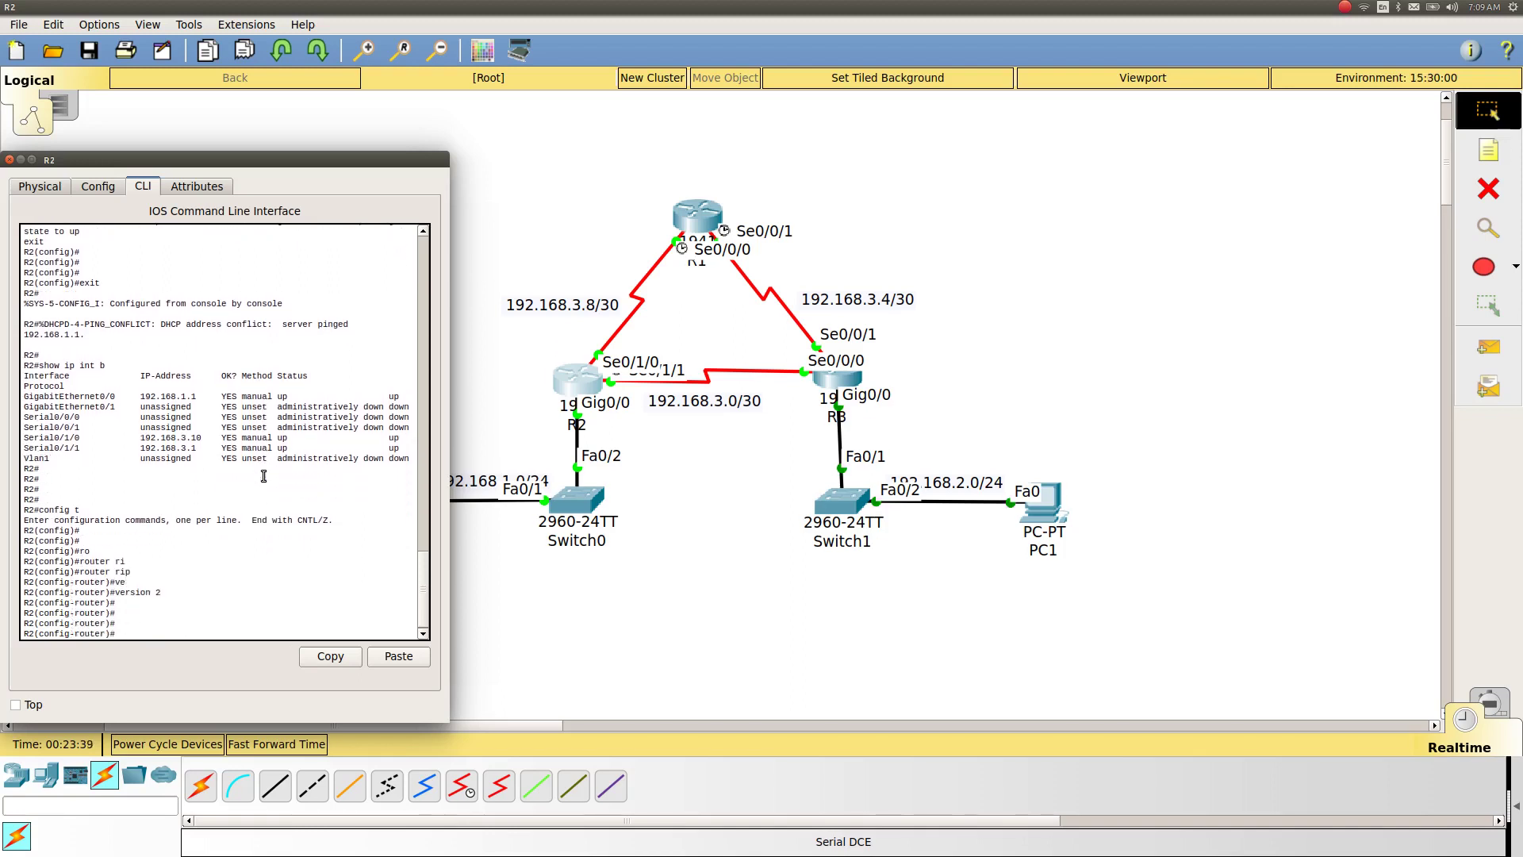
Advertise networks 192.168.3.0 and 192.168.1.0 in R2's RIP process
text(ne)
key(Tab)
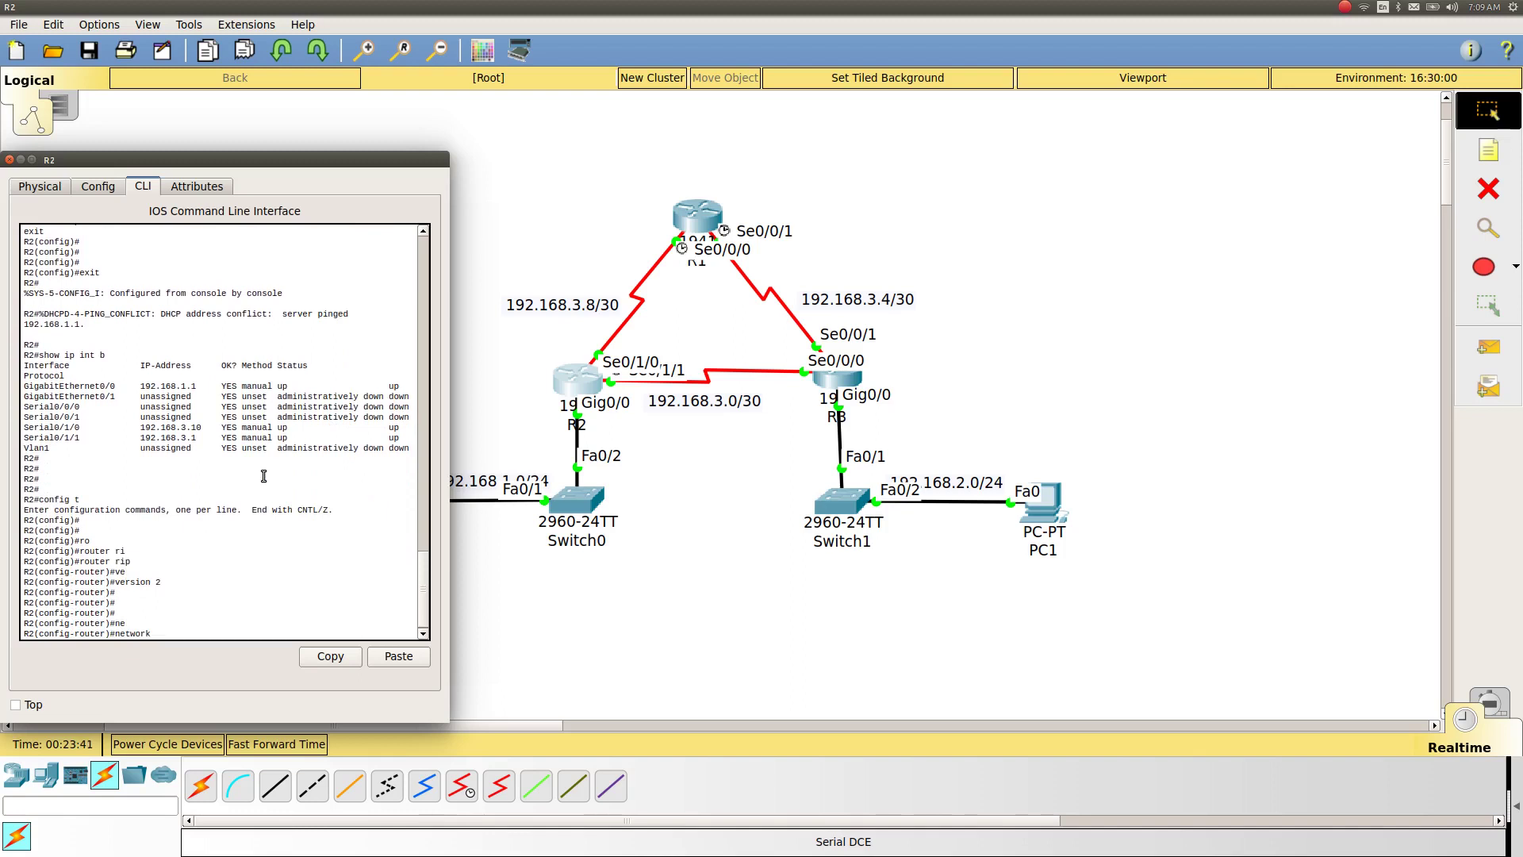
text(192.1)
key(BackSpace)
key(Return)
text(network 192.168.)
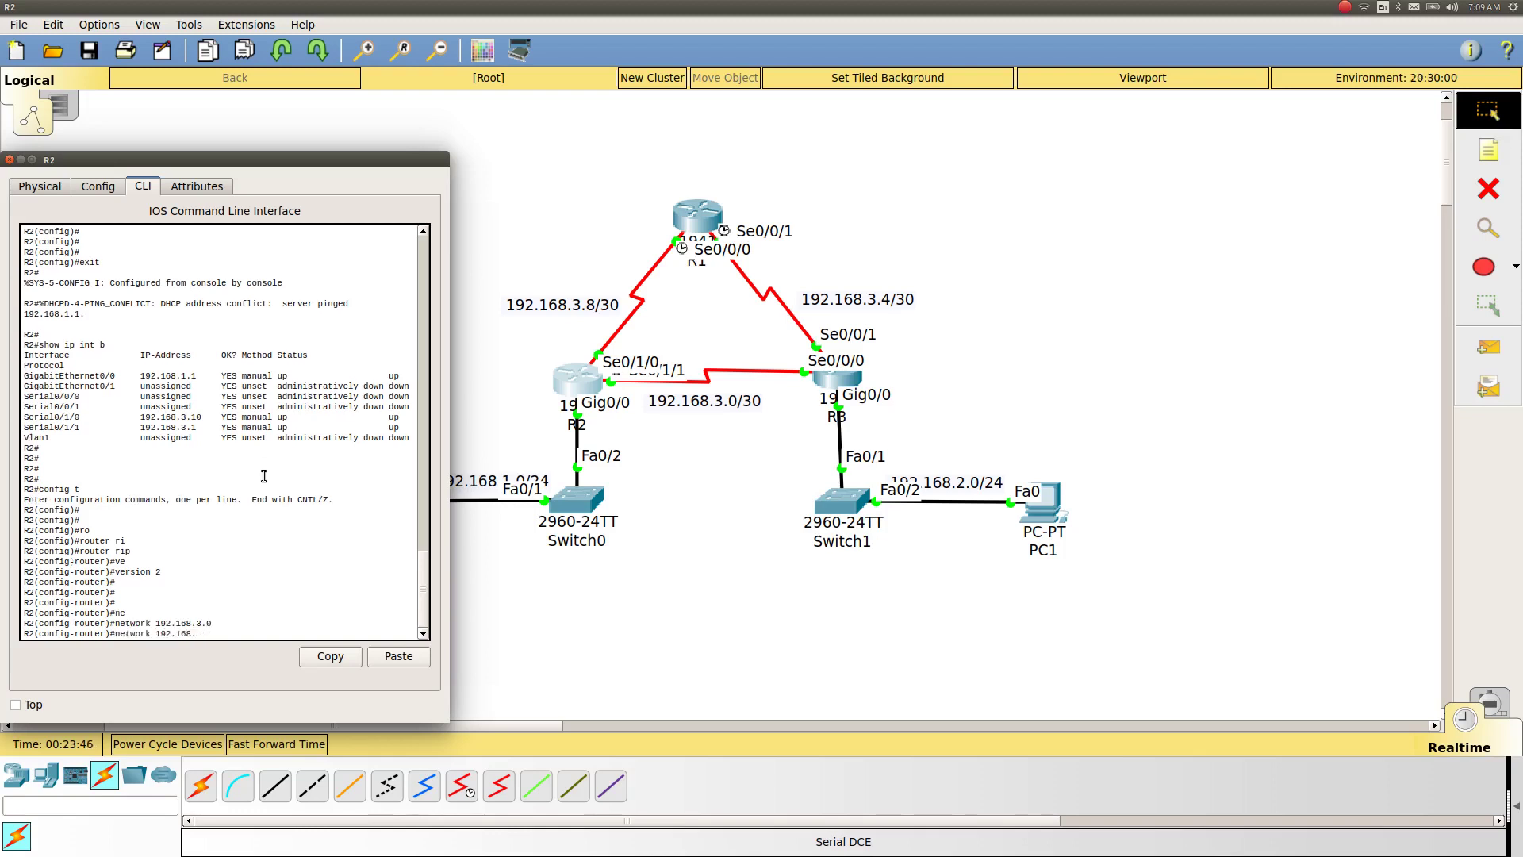
text(1.0)
key(Return)
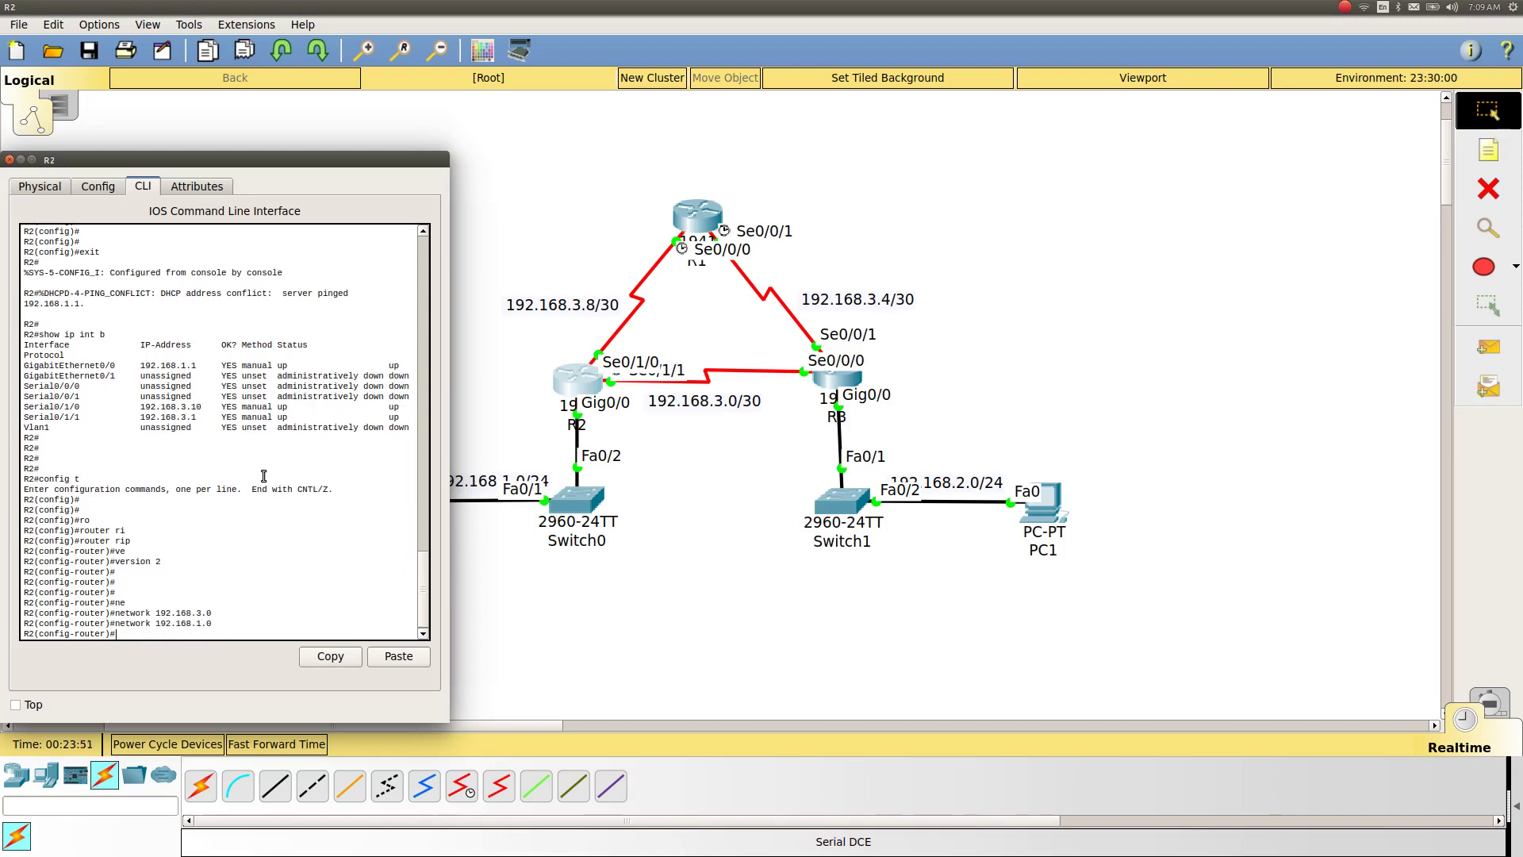
Open R1's console, enter router rip configuration and set RIP version 2
click(700, 228)
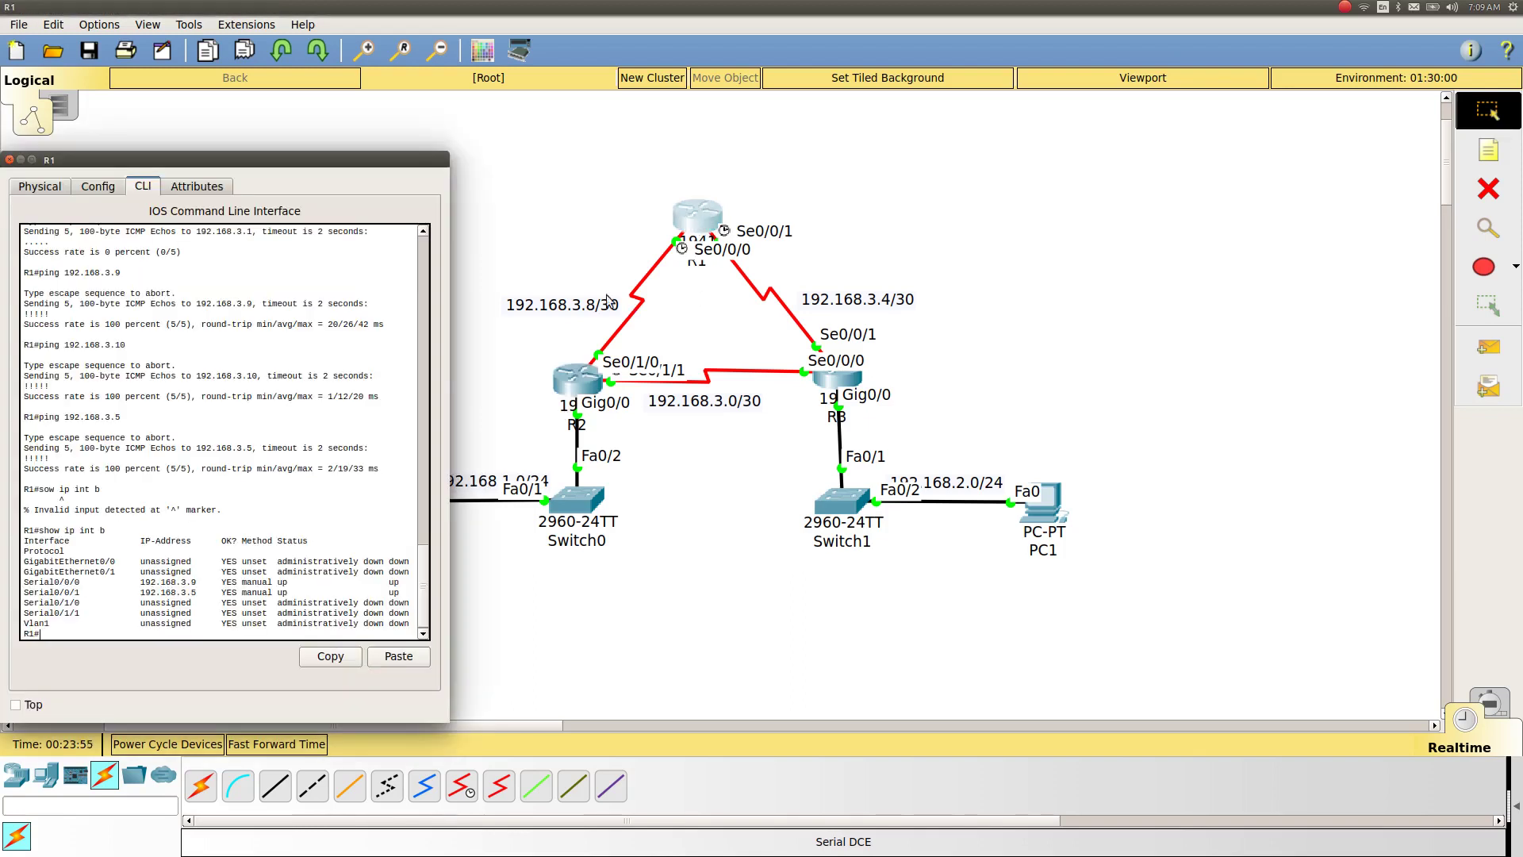
text(config t)
key(Return)
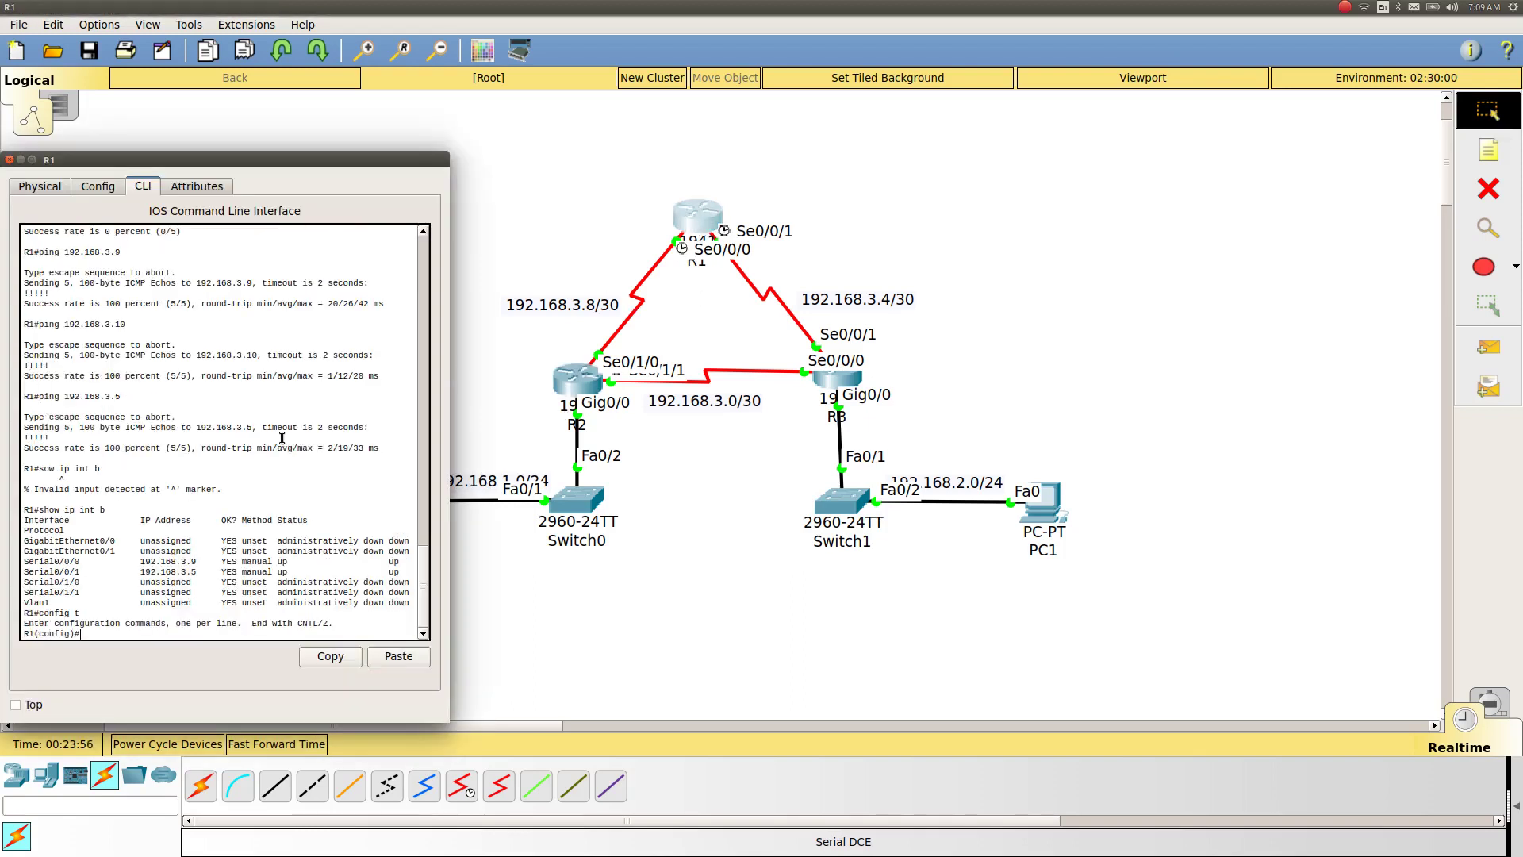
text(ro)
key(Tab)
text(r)
key(Tab)
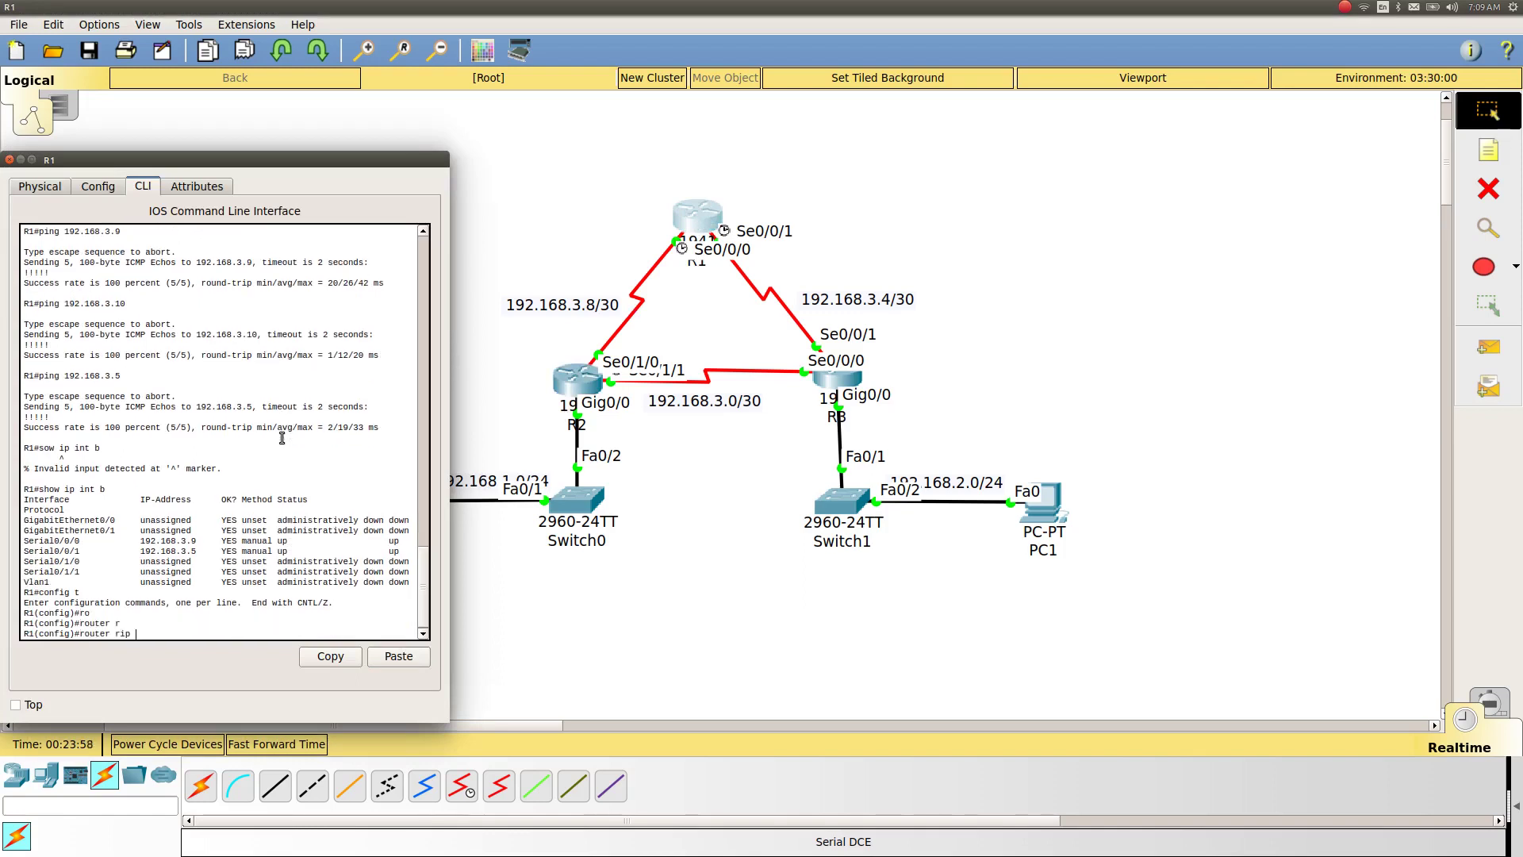
key(Return)
text(ve)
key(Tab)
text(2)
key(Tab)
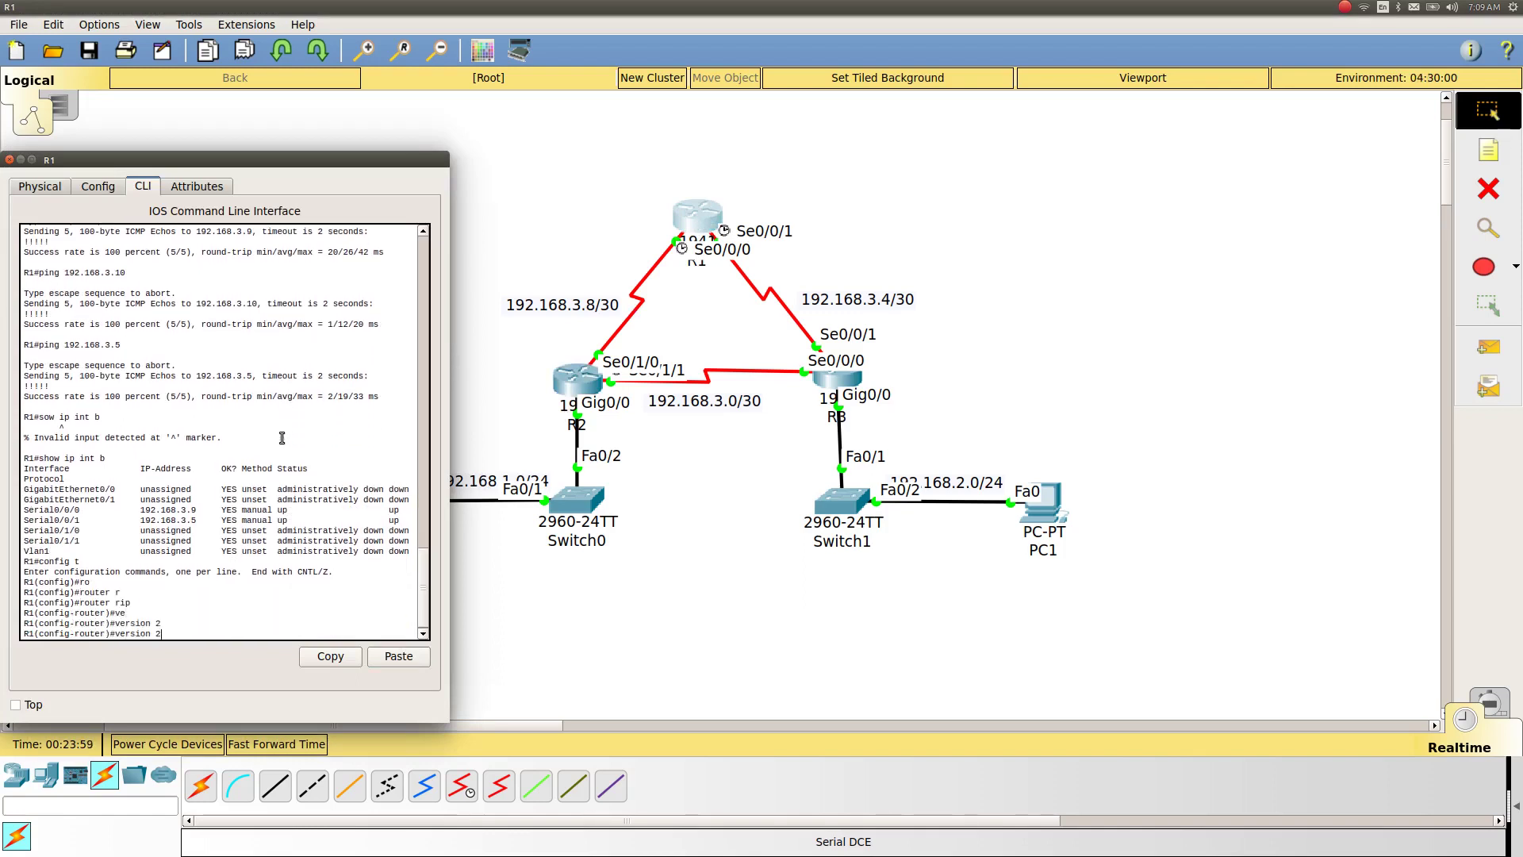
key(Return)
Advertise network 192.168.3.0 in R1's RIP process
text(ne)
key(Tab)
text(189)
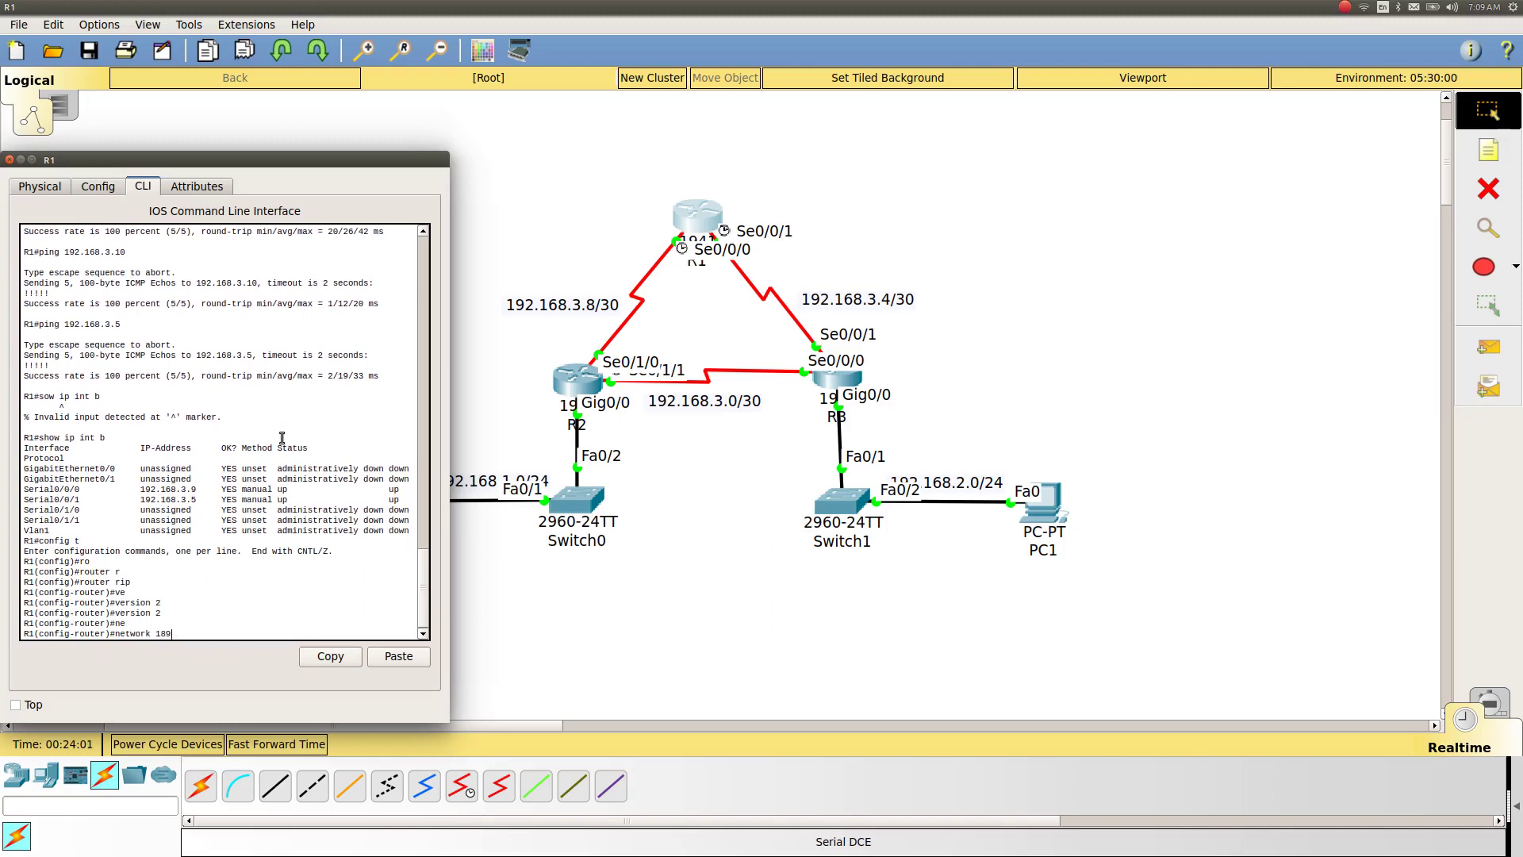
key(BackSpace)
key(BackSpace)
text(92.168.3.0)
key(Return)
key(Return)
key(Return)
text(exi)
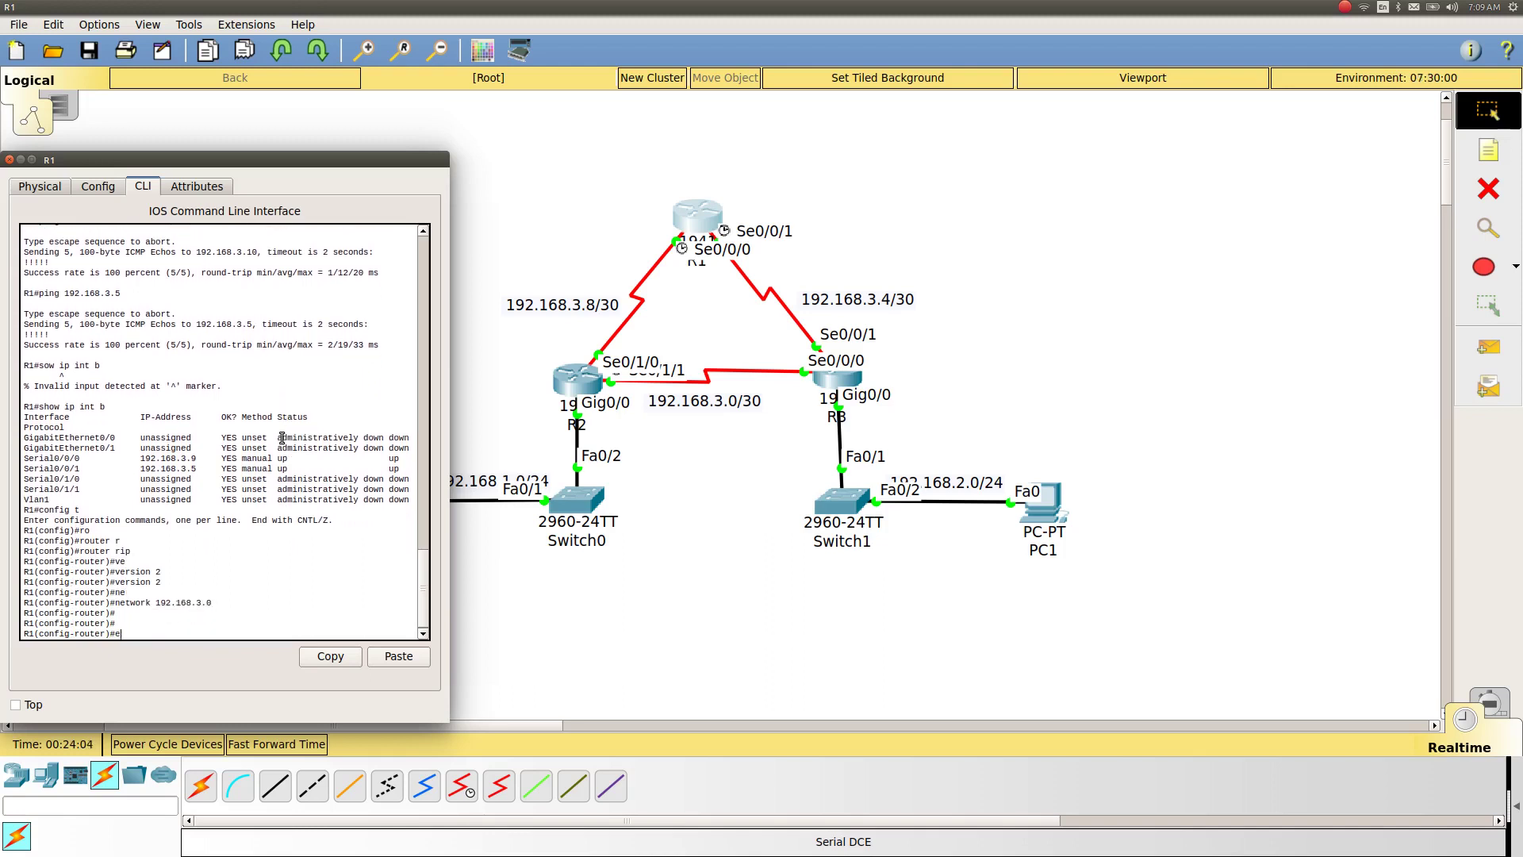
Switch to R3's console and enter router rip configuration from config t
key(alt+Tab)
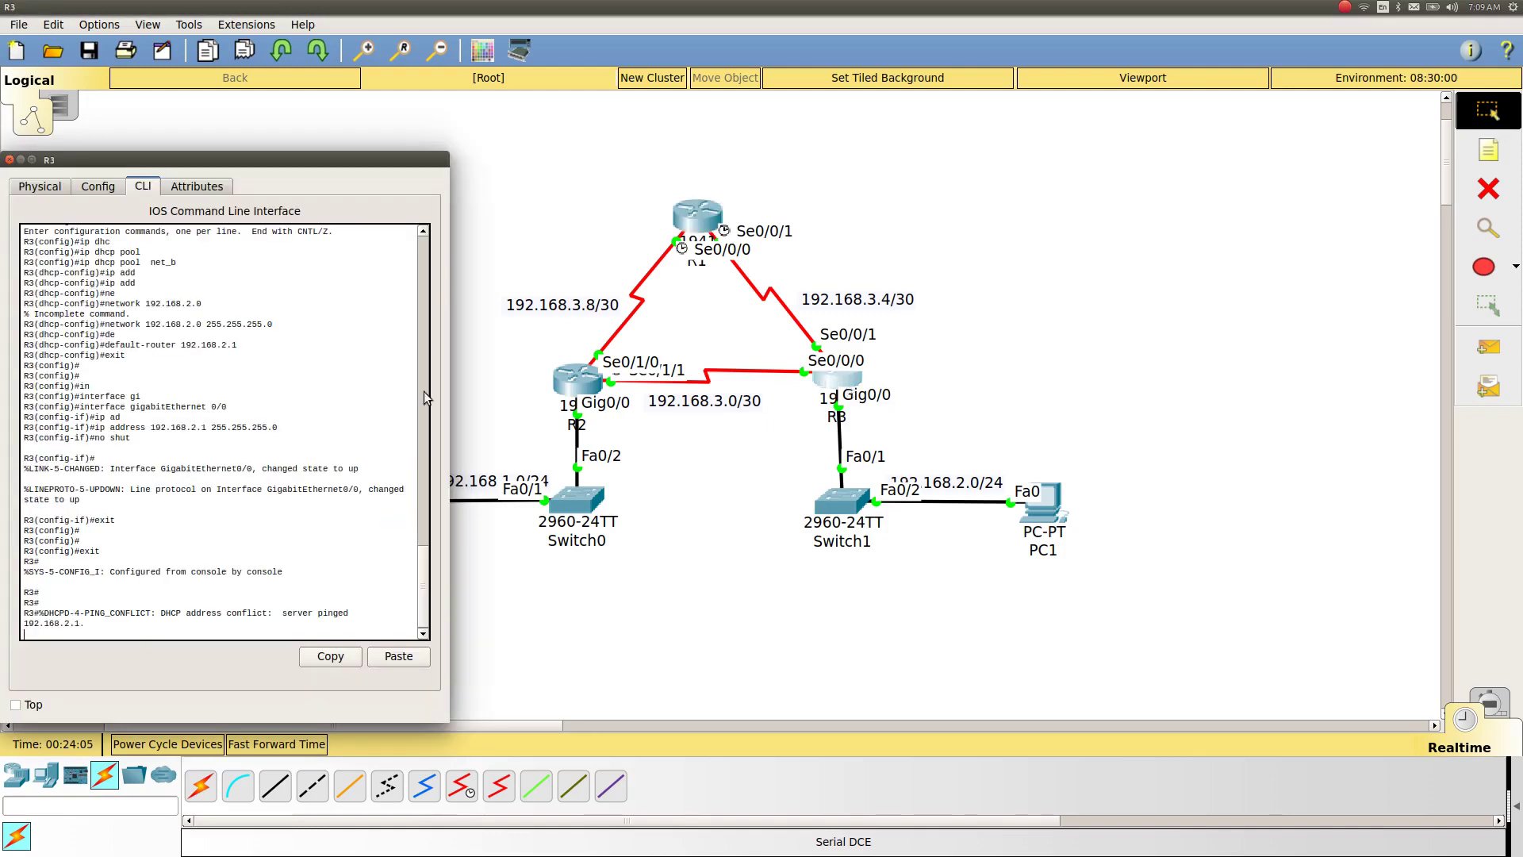
key(Return)
text(conmf)
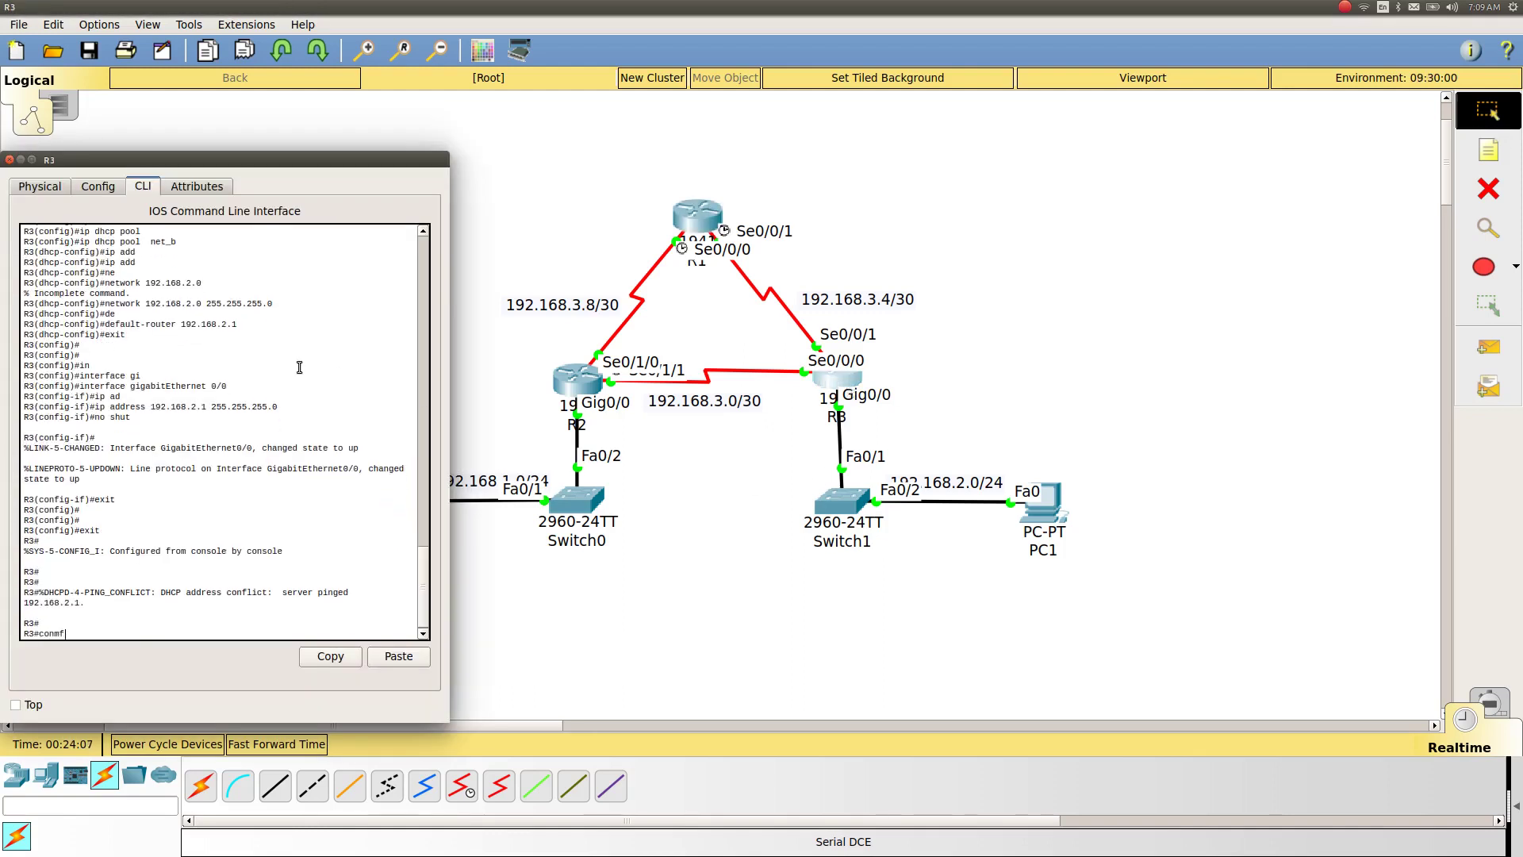
key(BackSpace)
key(BackSpace)
text(fig t)
key(Return)
key(Return)
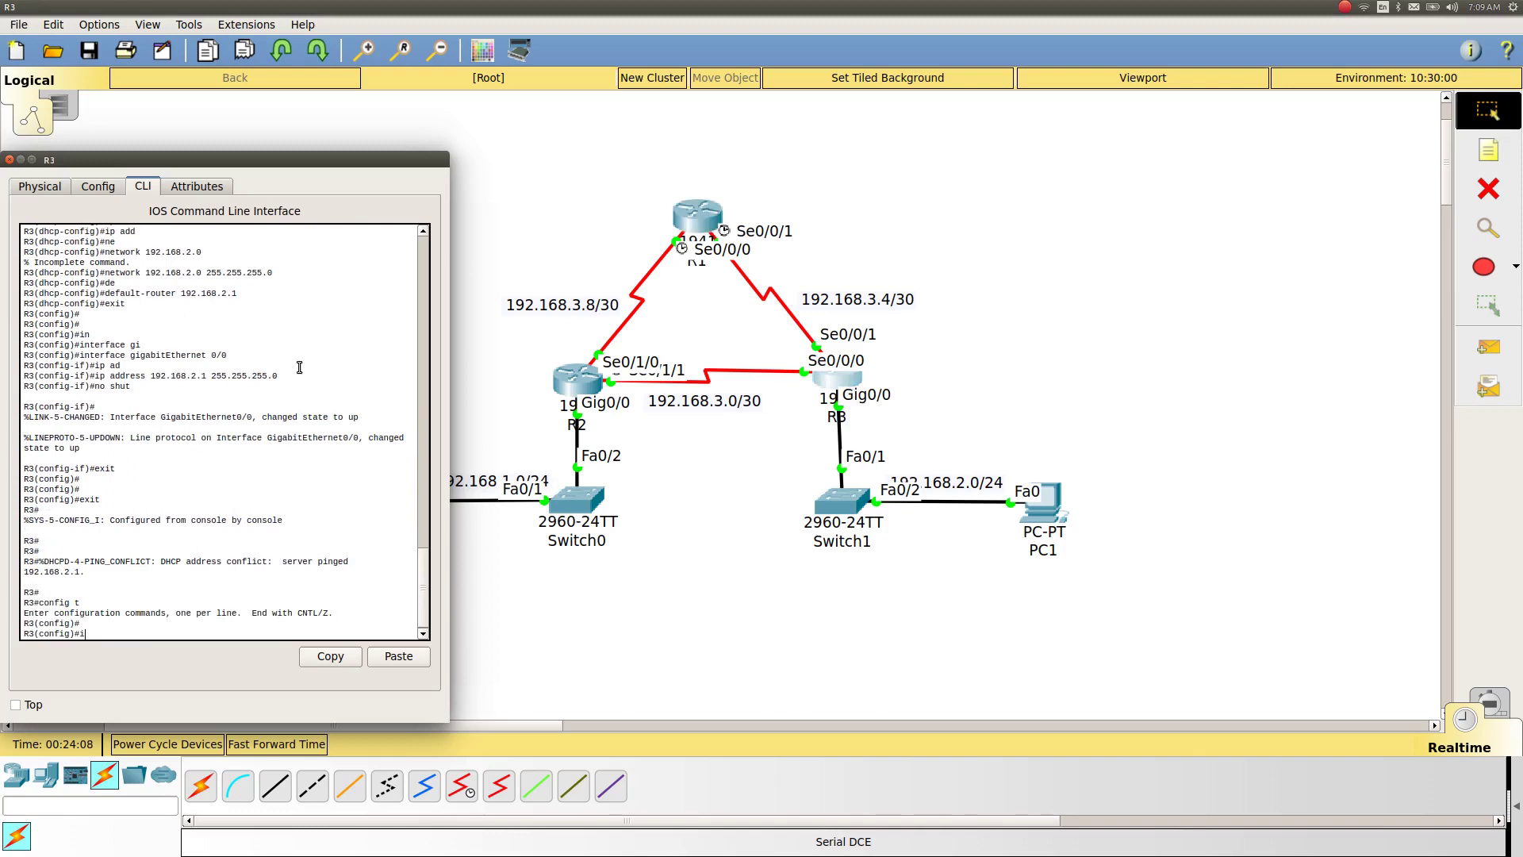
text(r)
key(Tab)
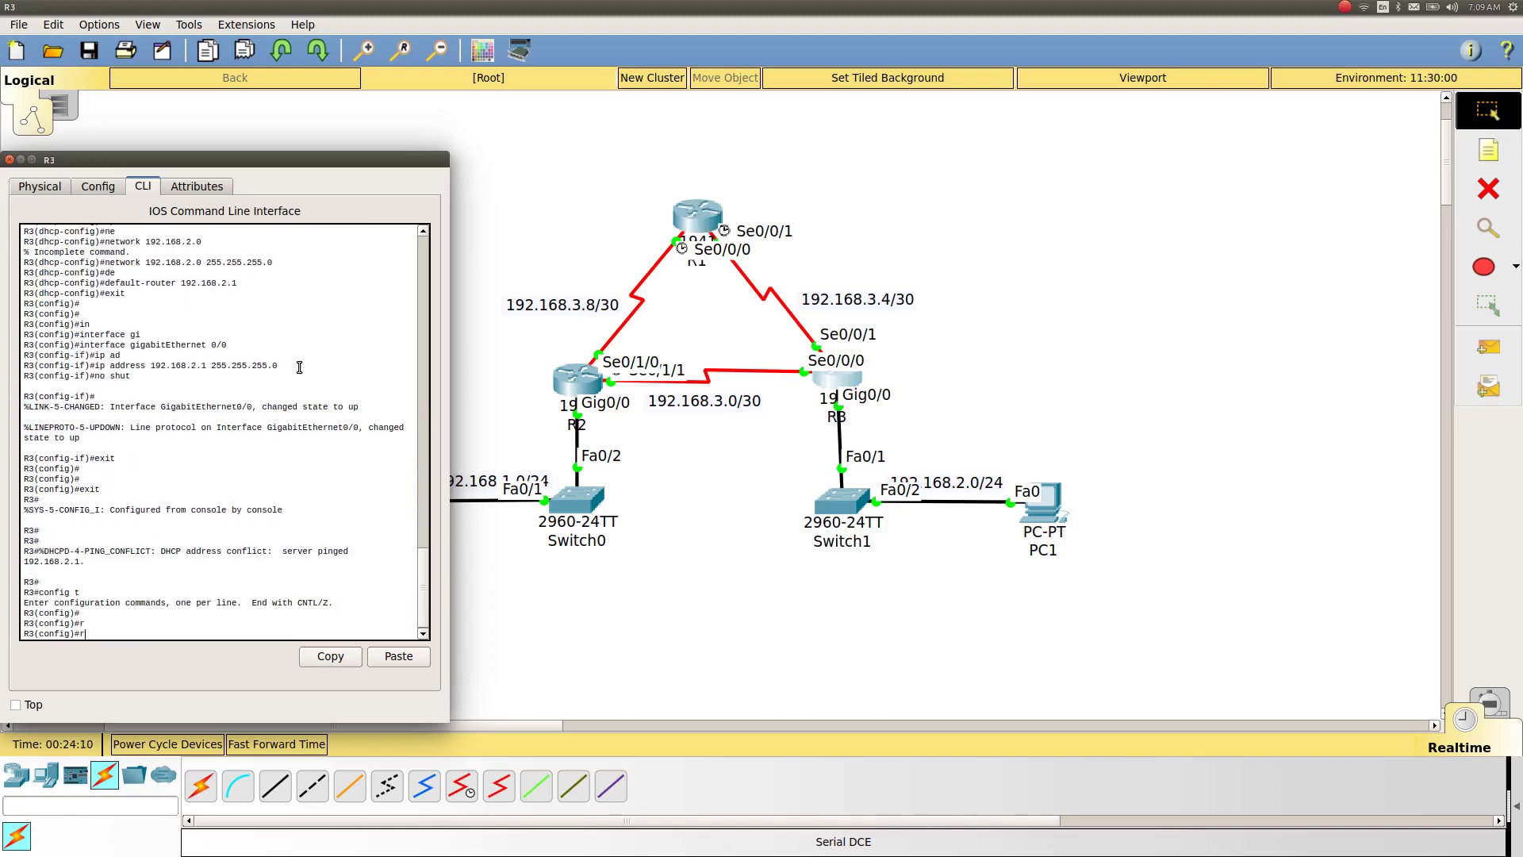
text(o)
key(Tab)
key(Tab)
text(rip)
key(Tab)
key(Return)
Set R3's RIP to version 2 and advertise network 192.168.3.0
text(v)
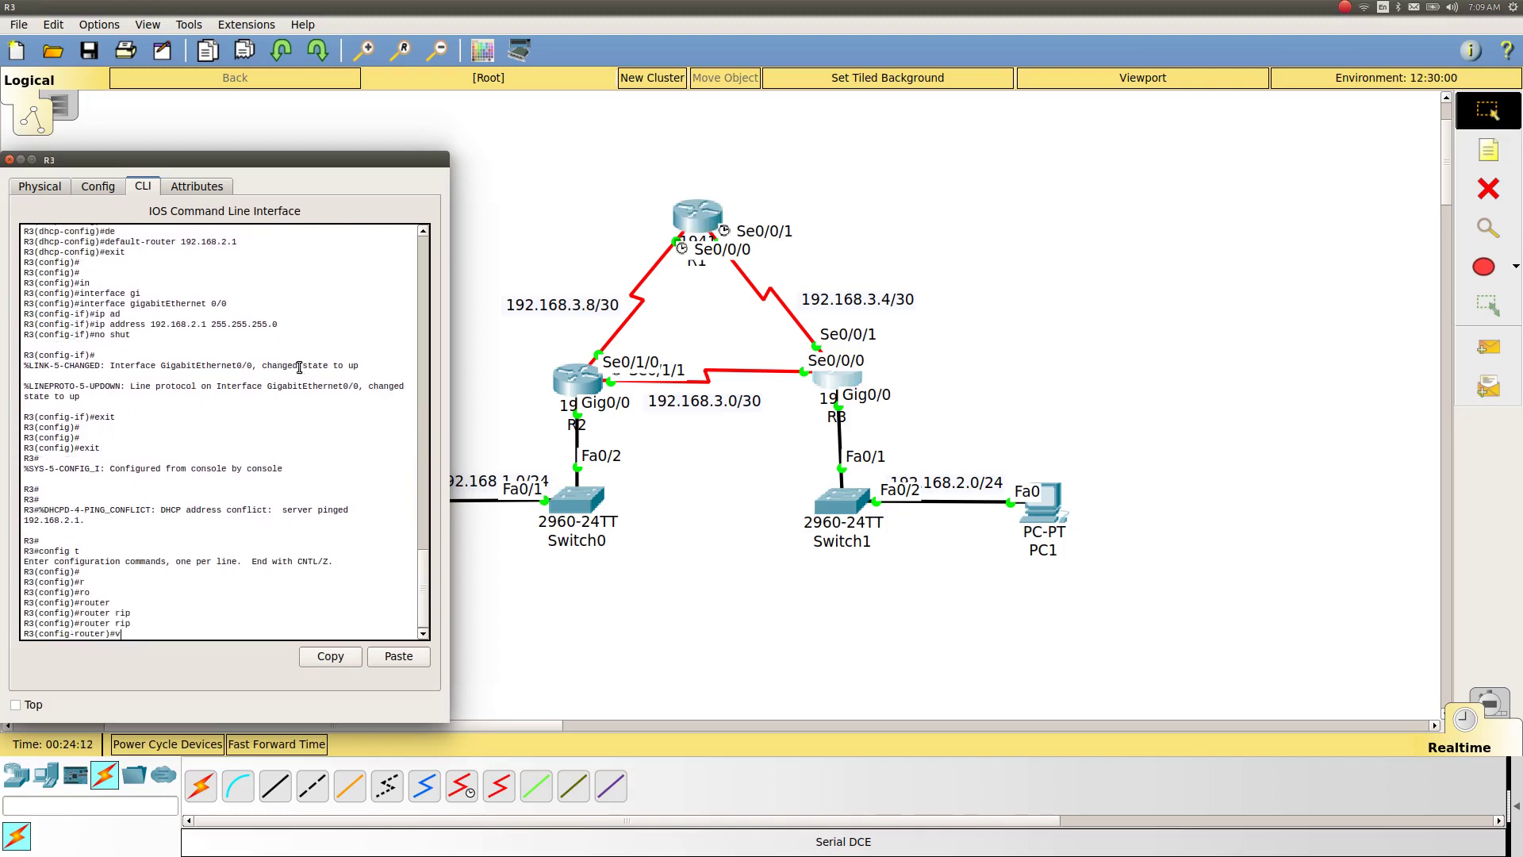
key(Tab)
text(2)
key(Return)
text(ne)
key(Tab)
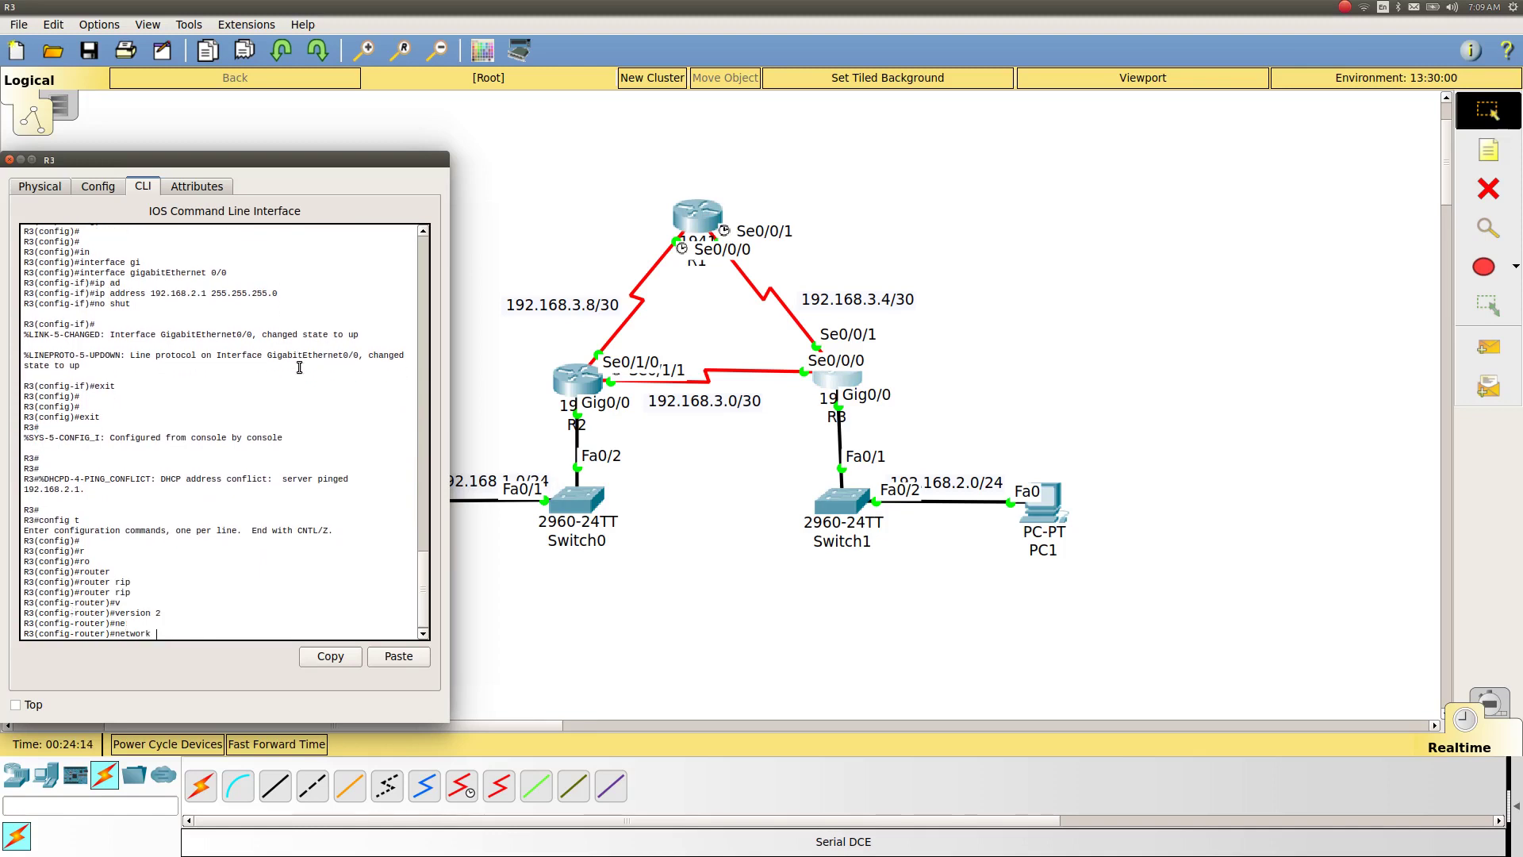
text(18)
text(2.168.3.0)
key(Return)
Add network 192.168.2.0 to R3's RIP, then exit configuration mode
key(Up)
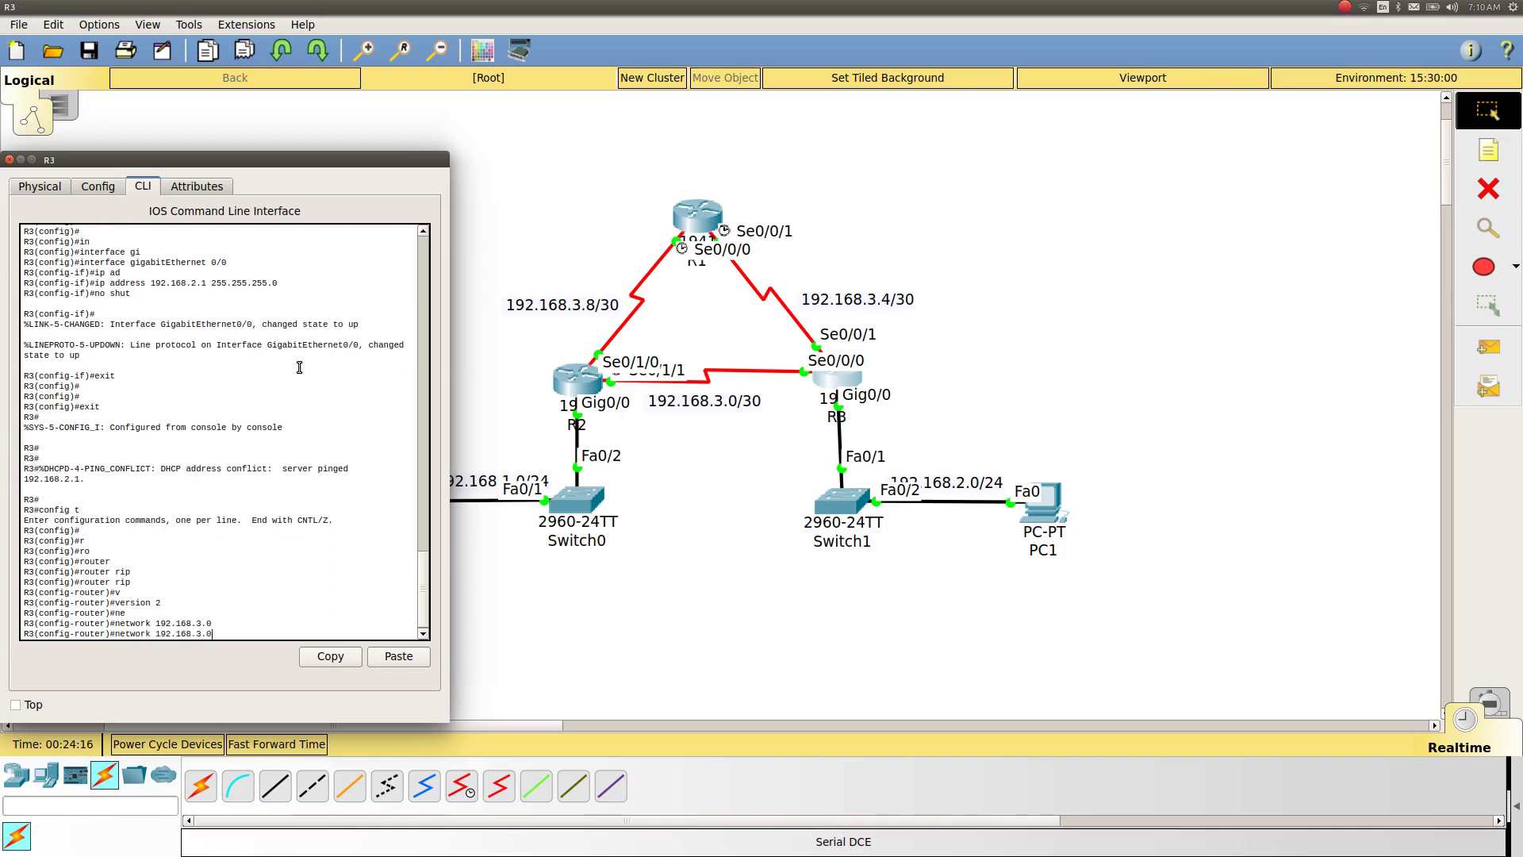
key(BackSpace)
key(BackSpace)
key(BackSpace)
text(2.0)
key(Return)
key(Return)
key(Return)
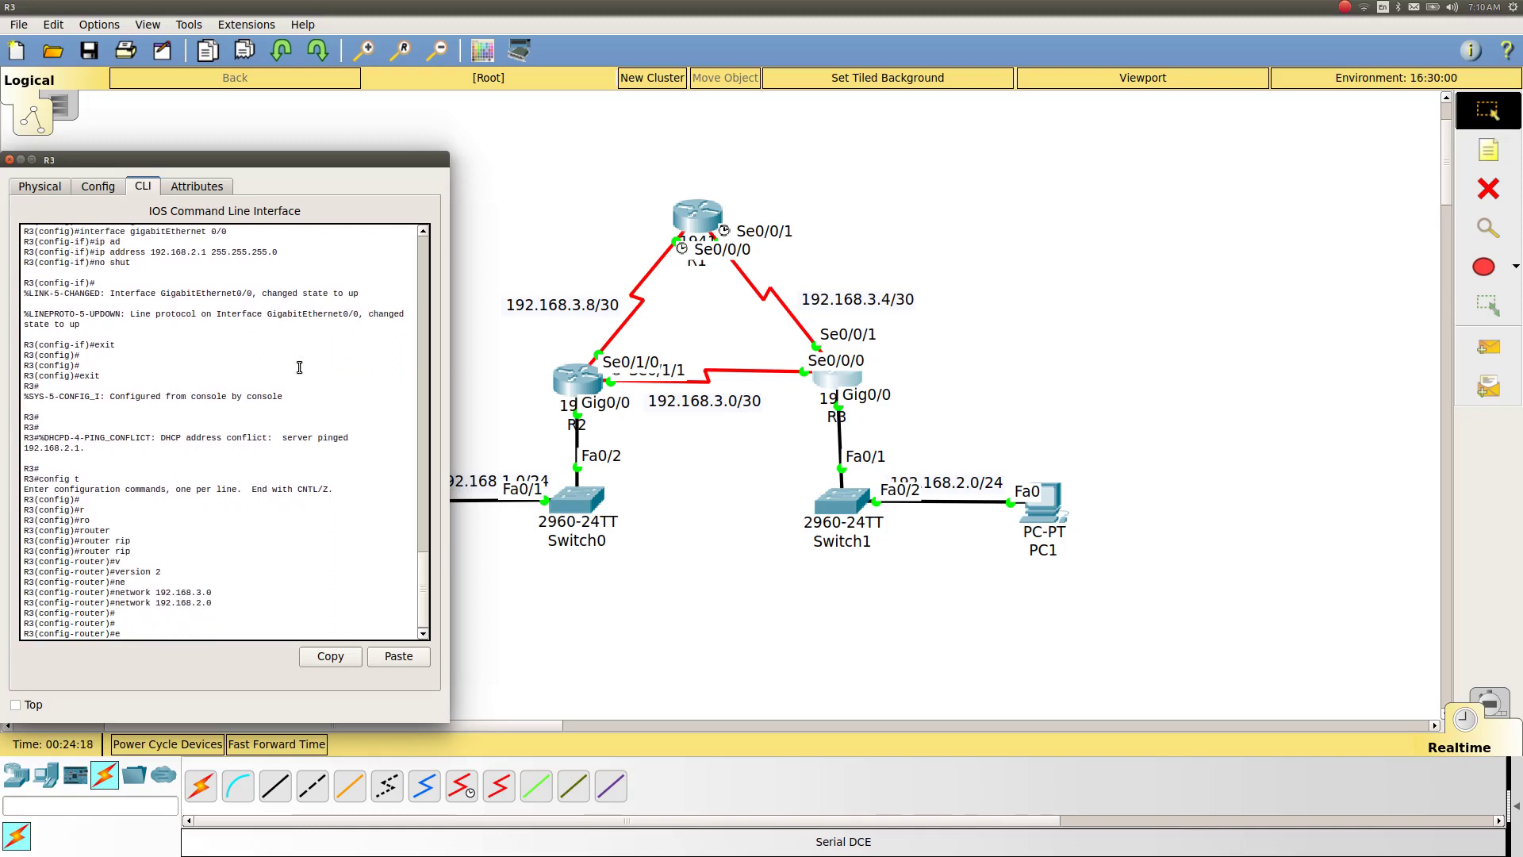
text(exit)
key(Return)
key(Return)
key(Return)
text(exit)
key(Return)
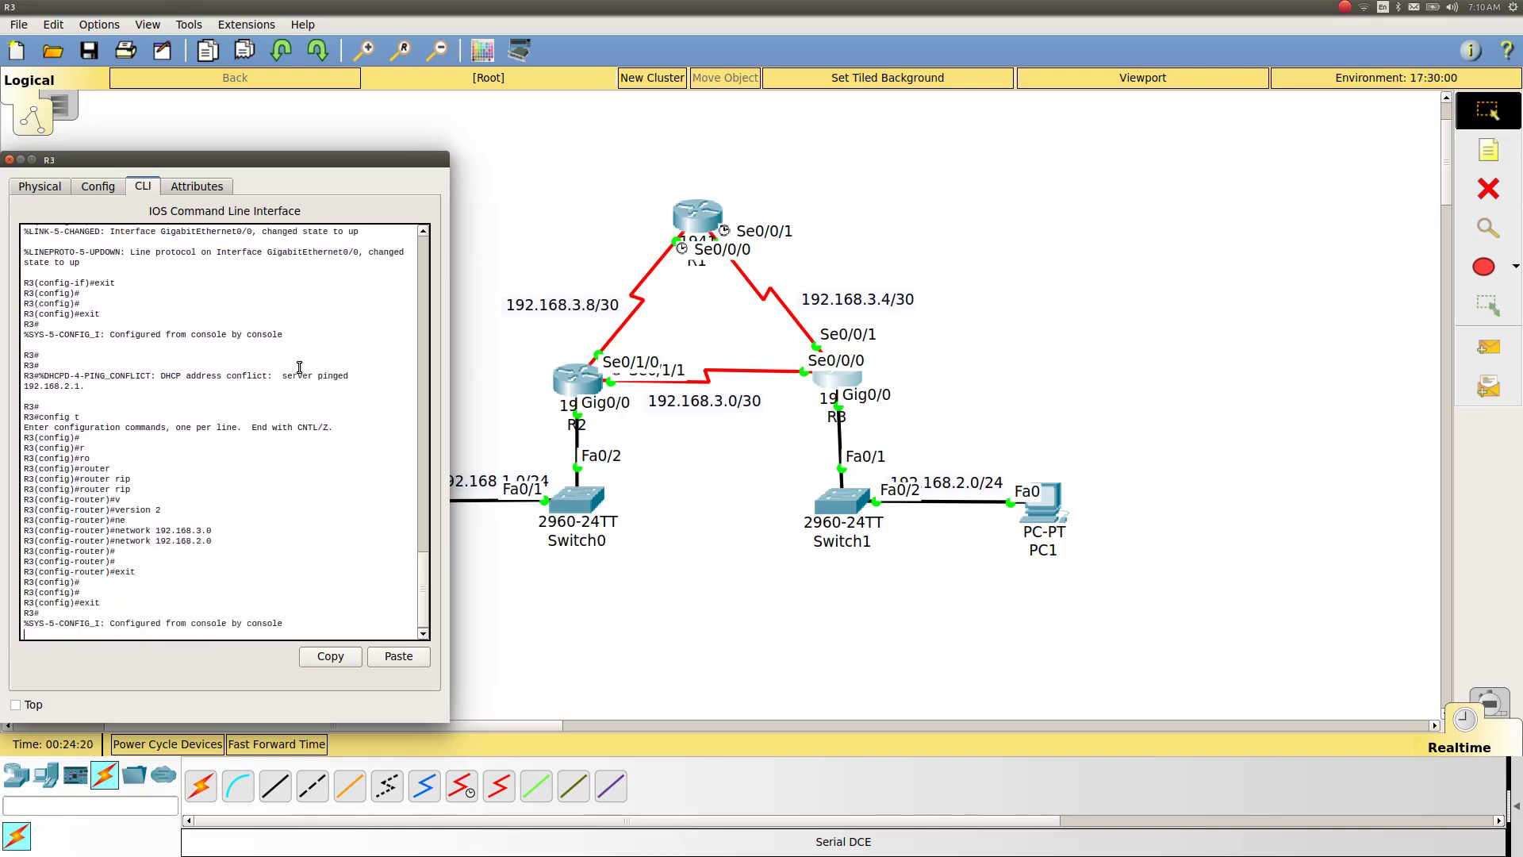
key(Return)
key(Return)
Display R3's RIP-learned routes with show ip route rip
text(show)
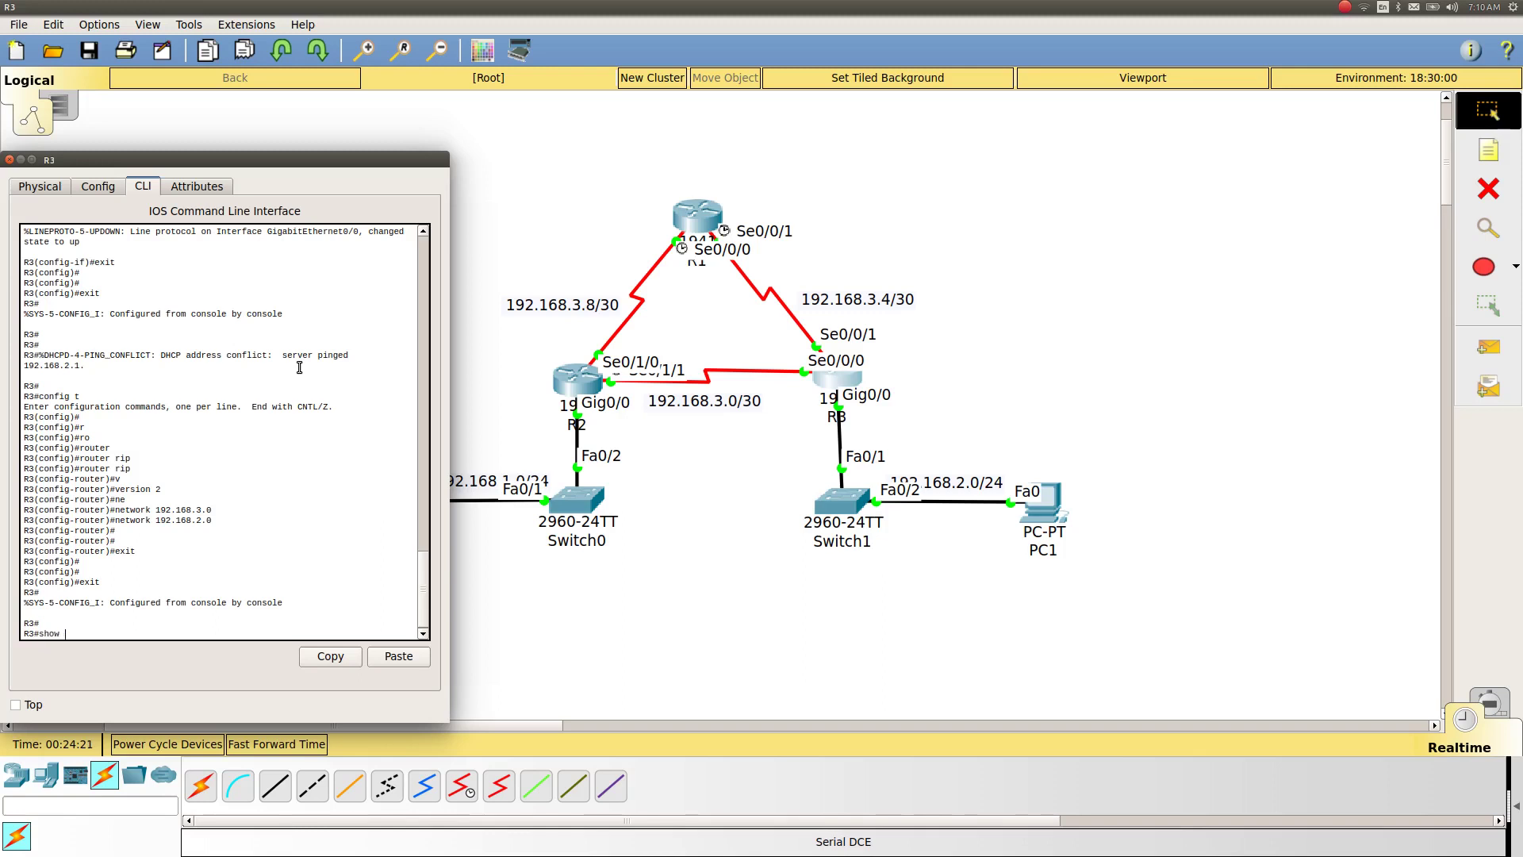
key(Tab)
text(ro)
key(Tab)
text(ui)
key(Tab)
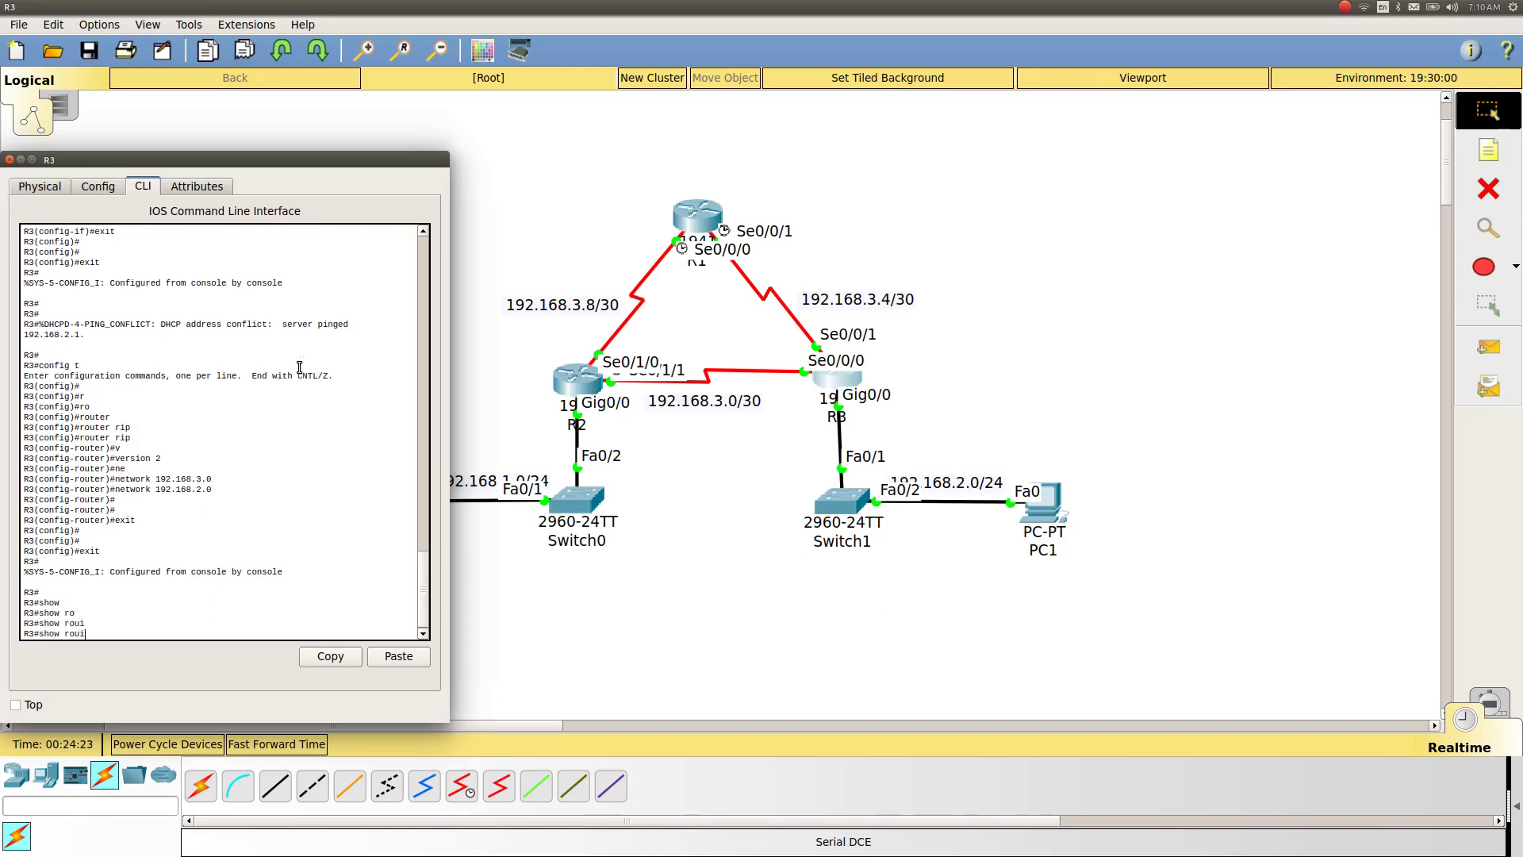
key(BackSpace)
key(BackSpace)
key(BackSpace)
text(ip r)
key(Tab)
text(o)
key(Tab)
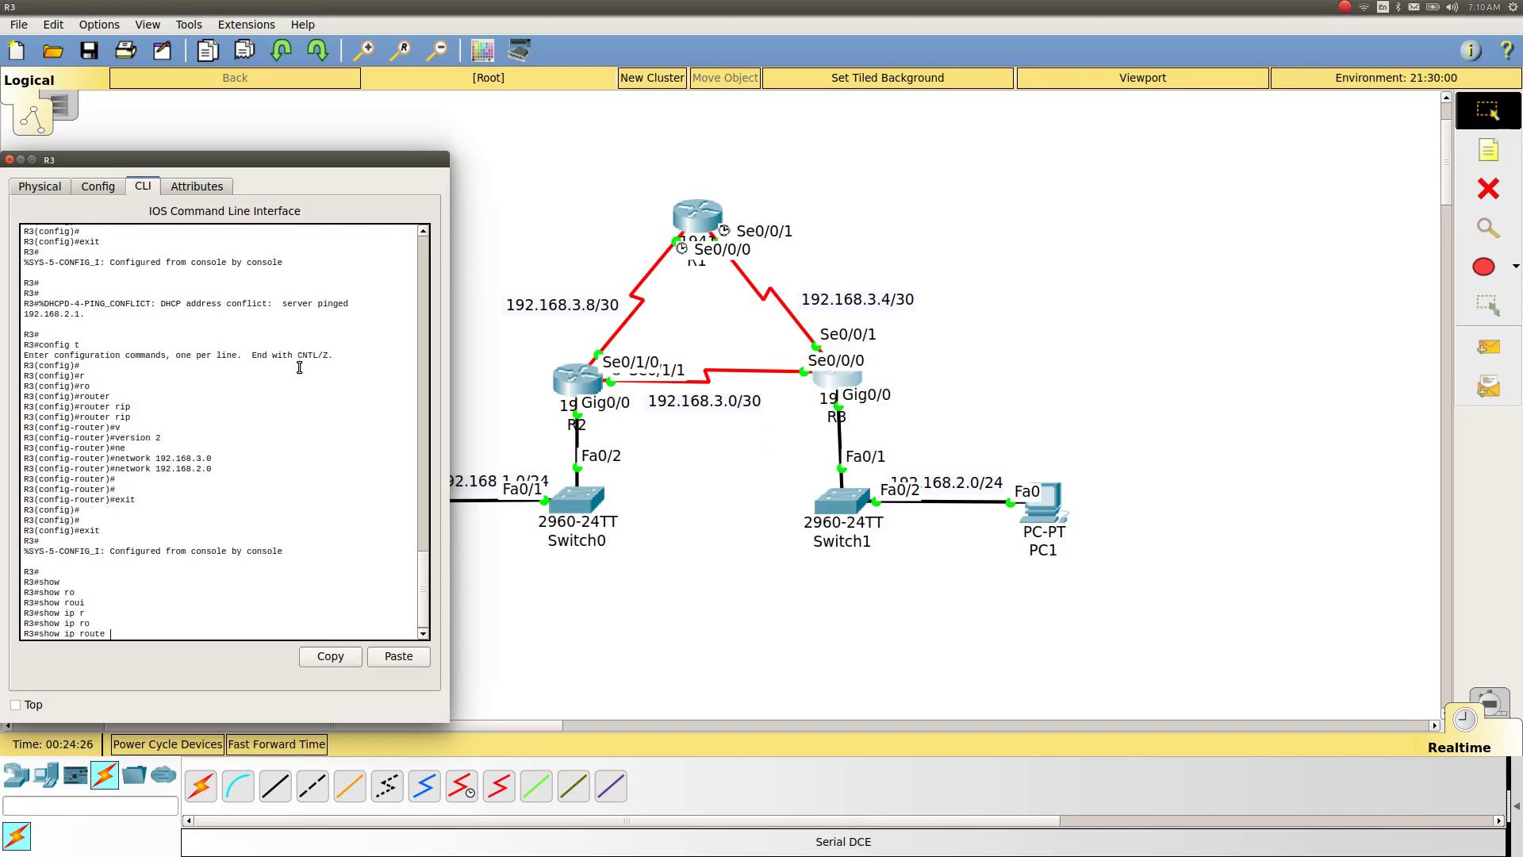
text(ro)
key(Tab)
key(BackSpace)
text(i)
key(Tab)
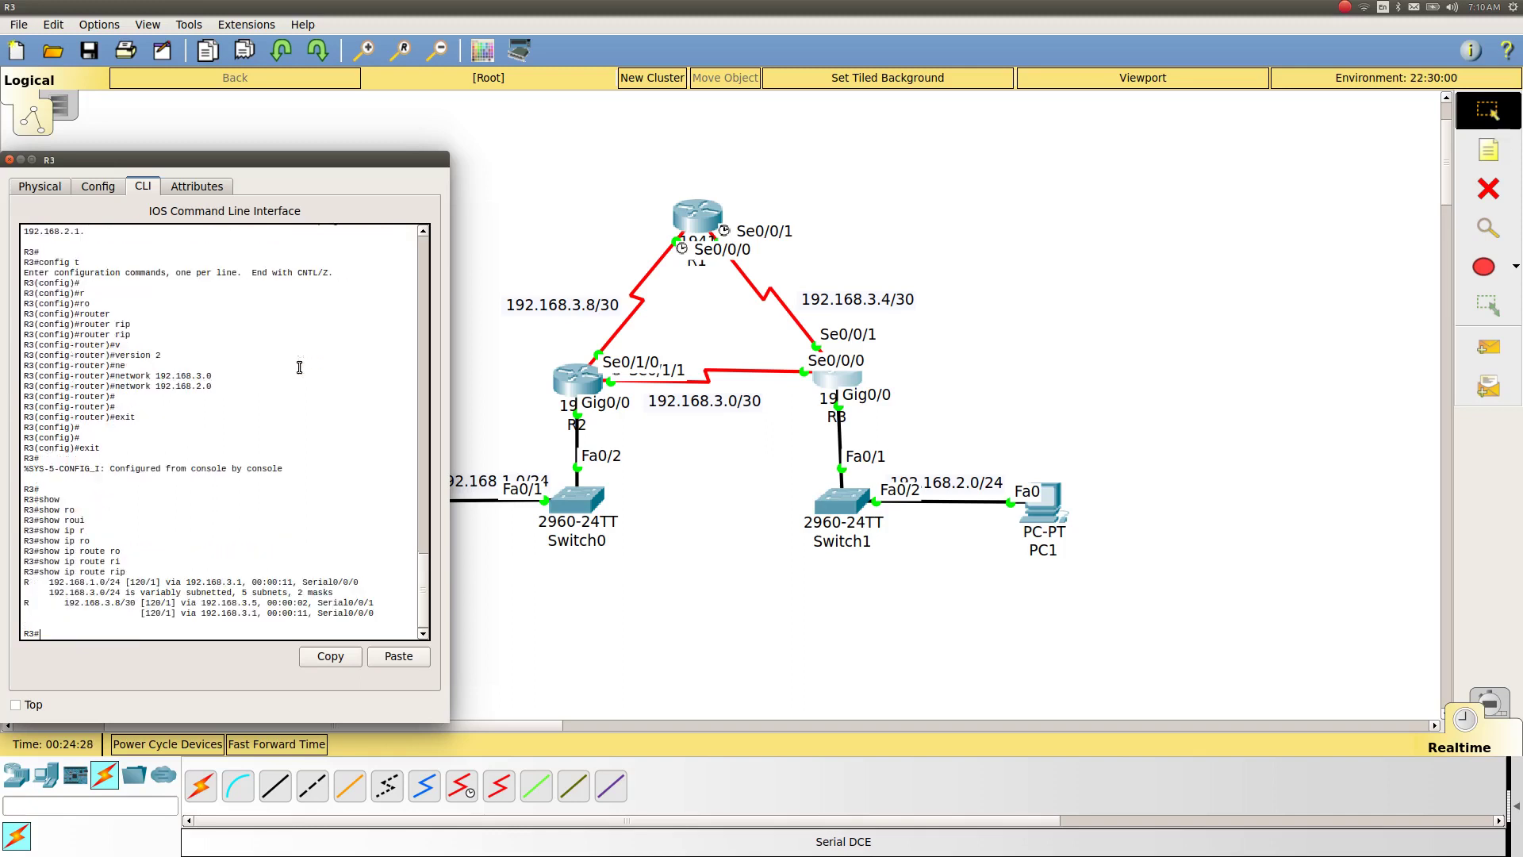
key(Return)
key(Return)
key(Return)
key(Return)
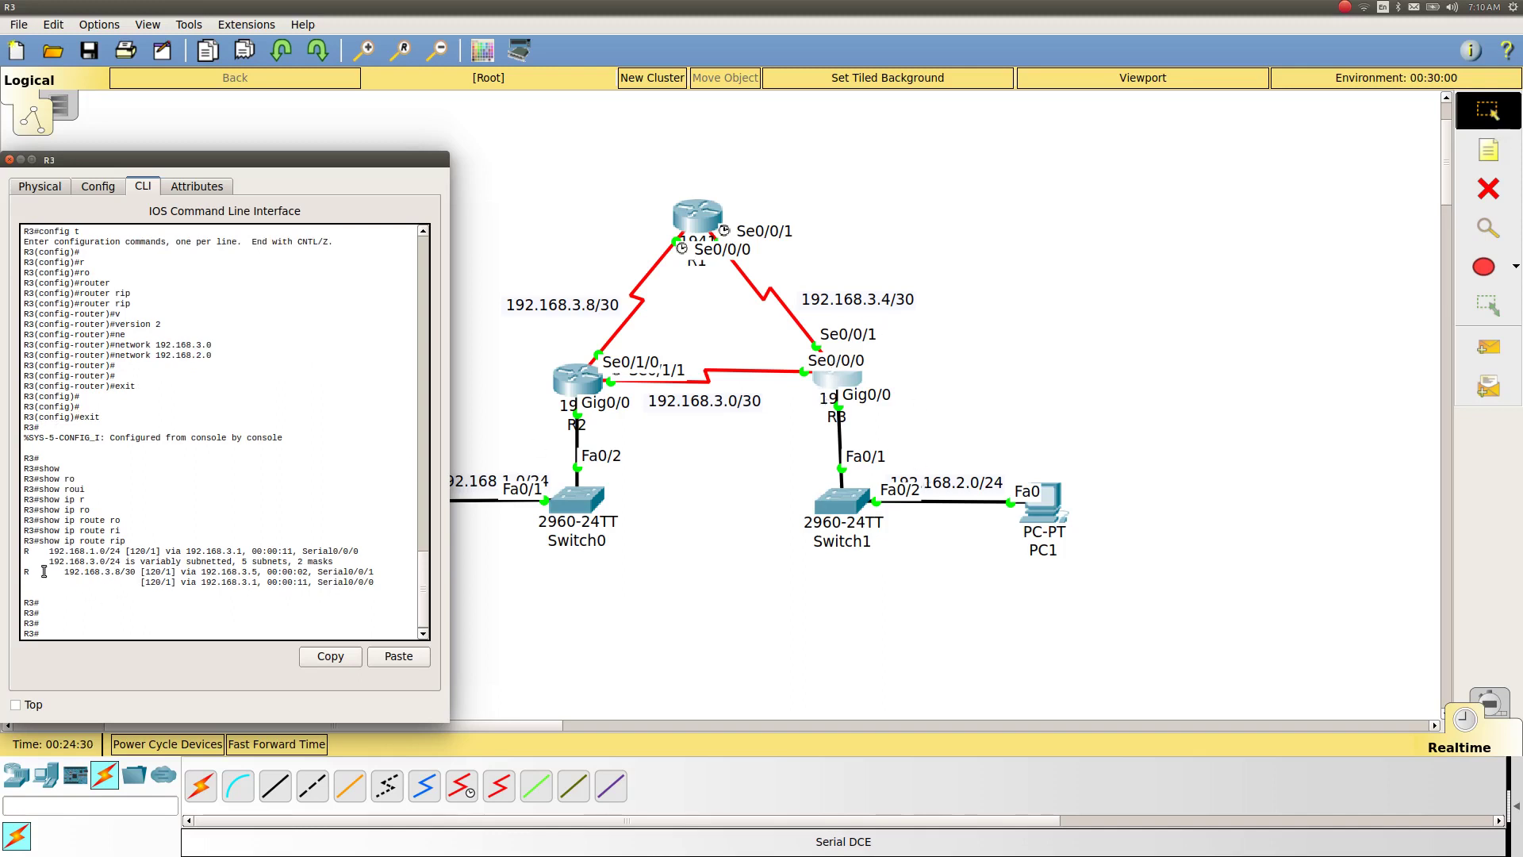
Highlight the 192.168.1.0/24 route and both equal-cost paths to 192.168.3.8/30
drag(45, 551, 380, 586)
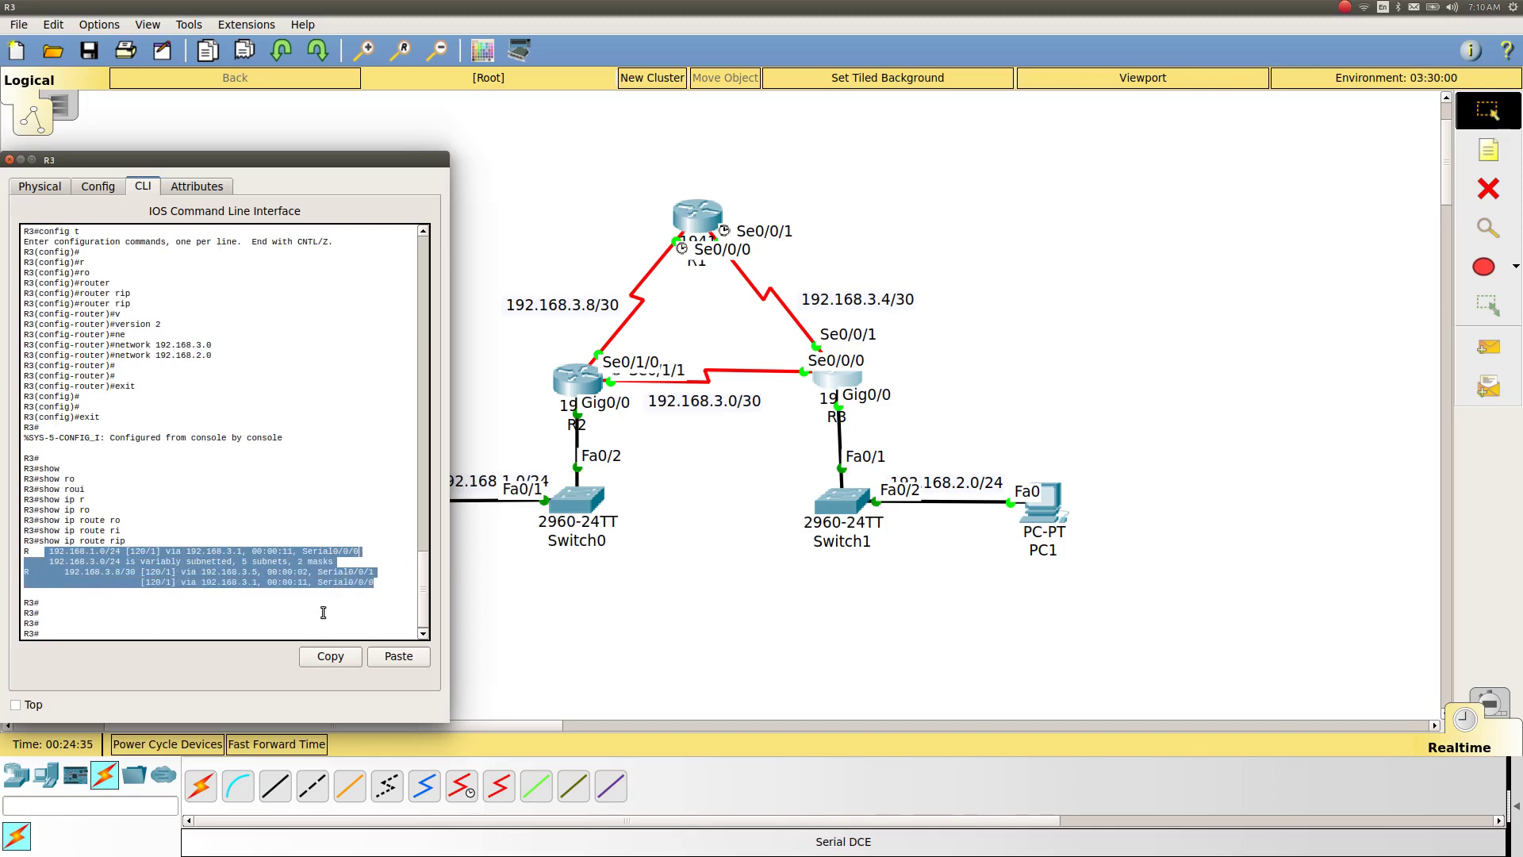
click(154, 568)
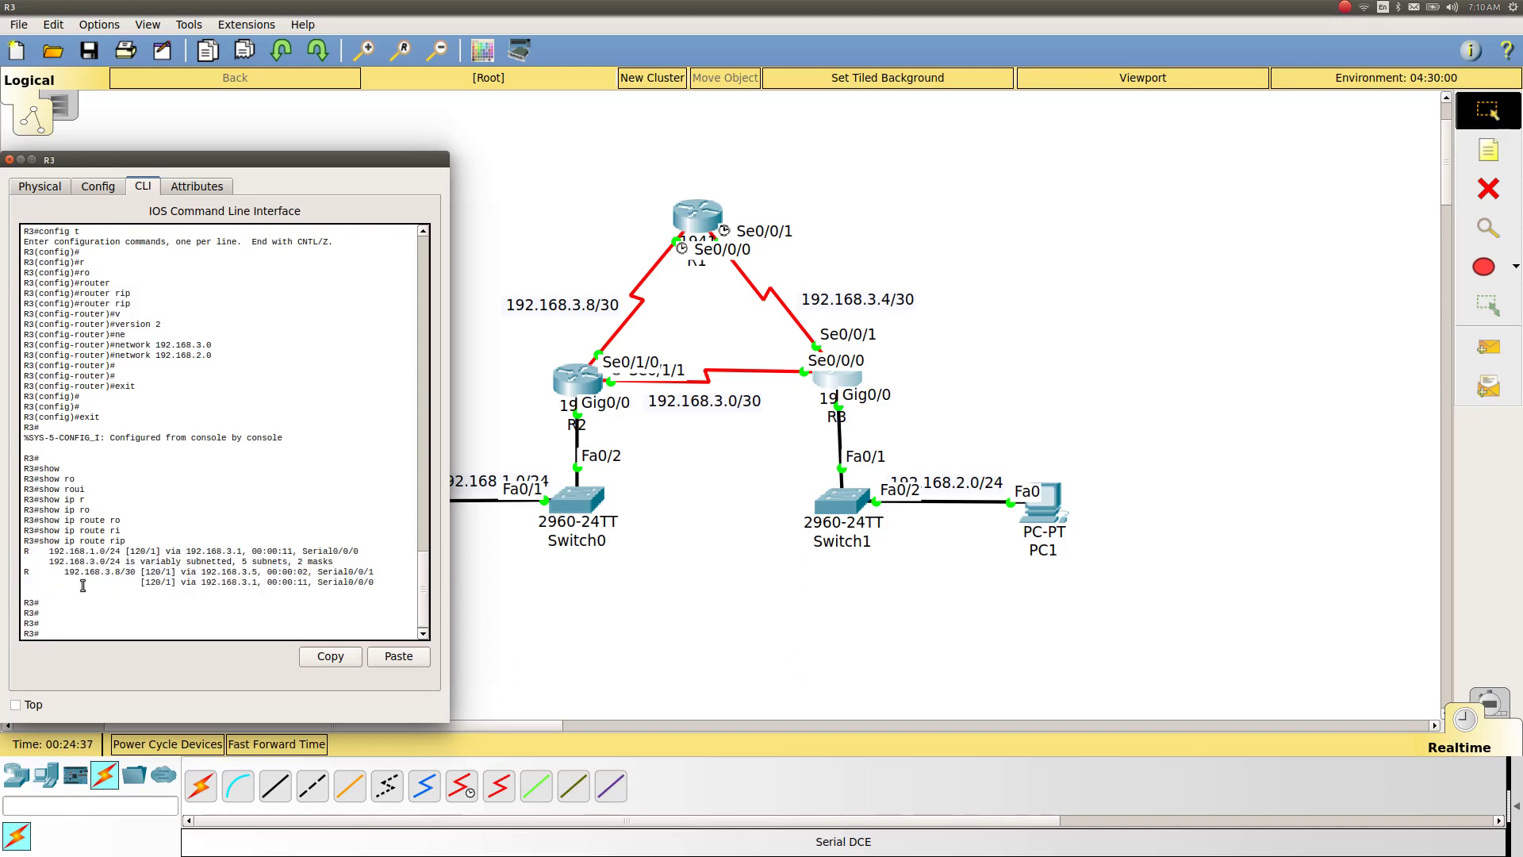
drag(65, 572, 367, 572)
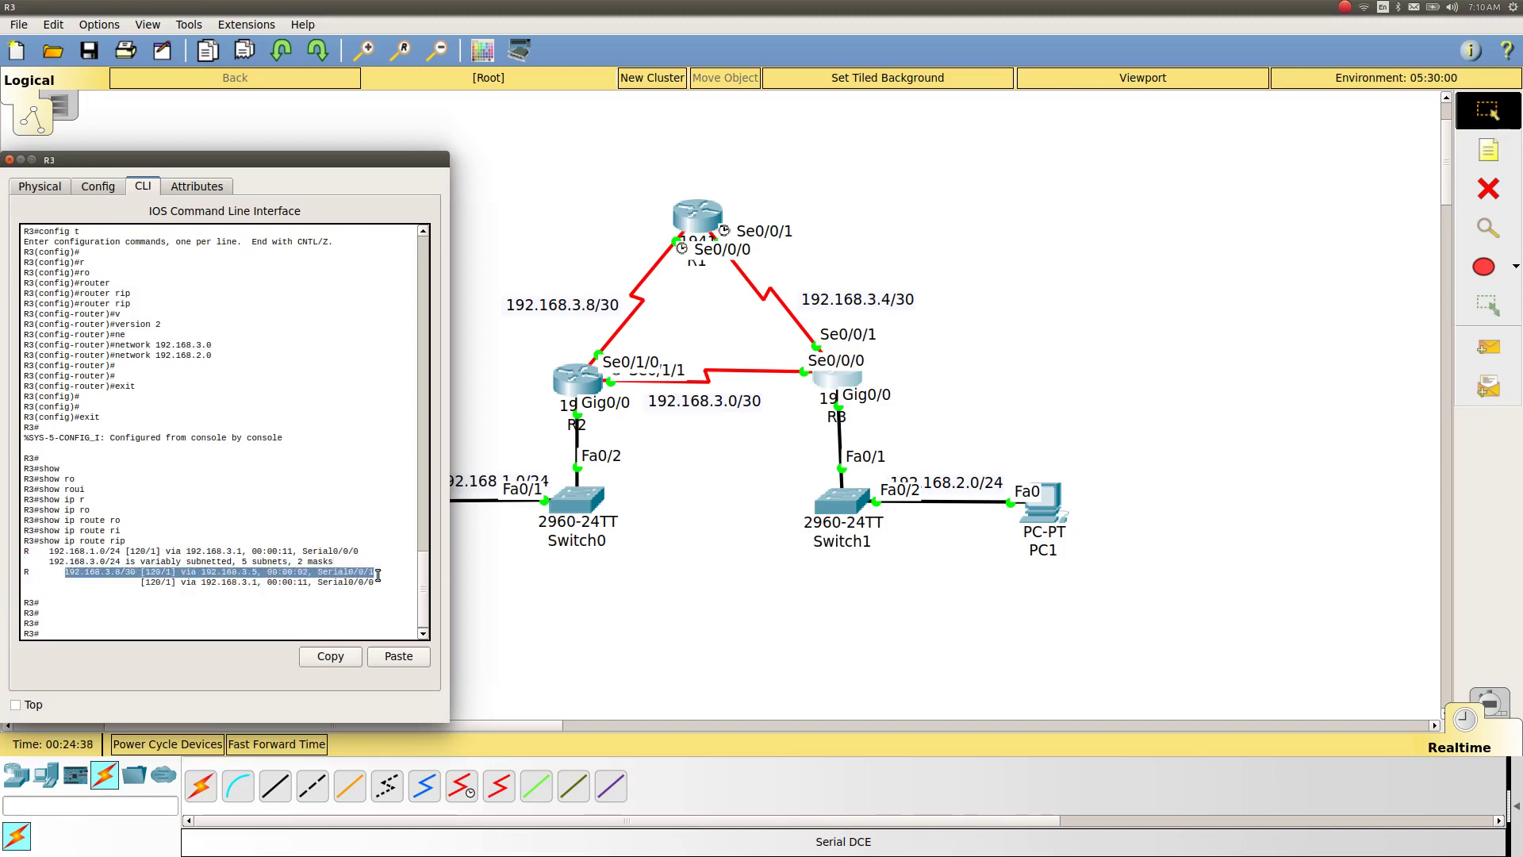
drag(139, 583, 397, 585)
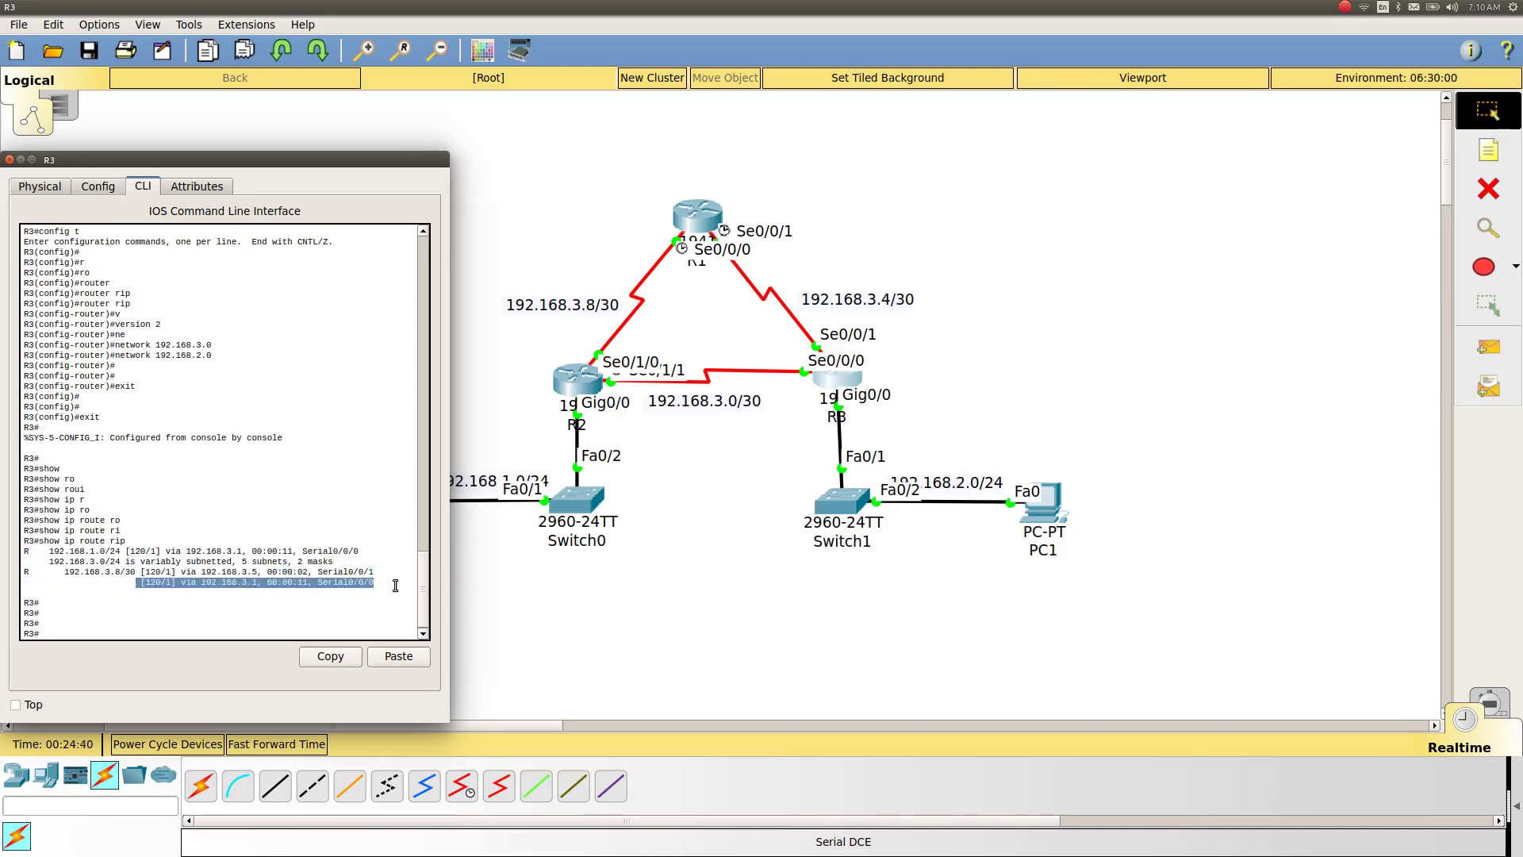
click(128, 605)
Enter router rip configuration on R3 via config t
text(co)
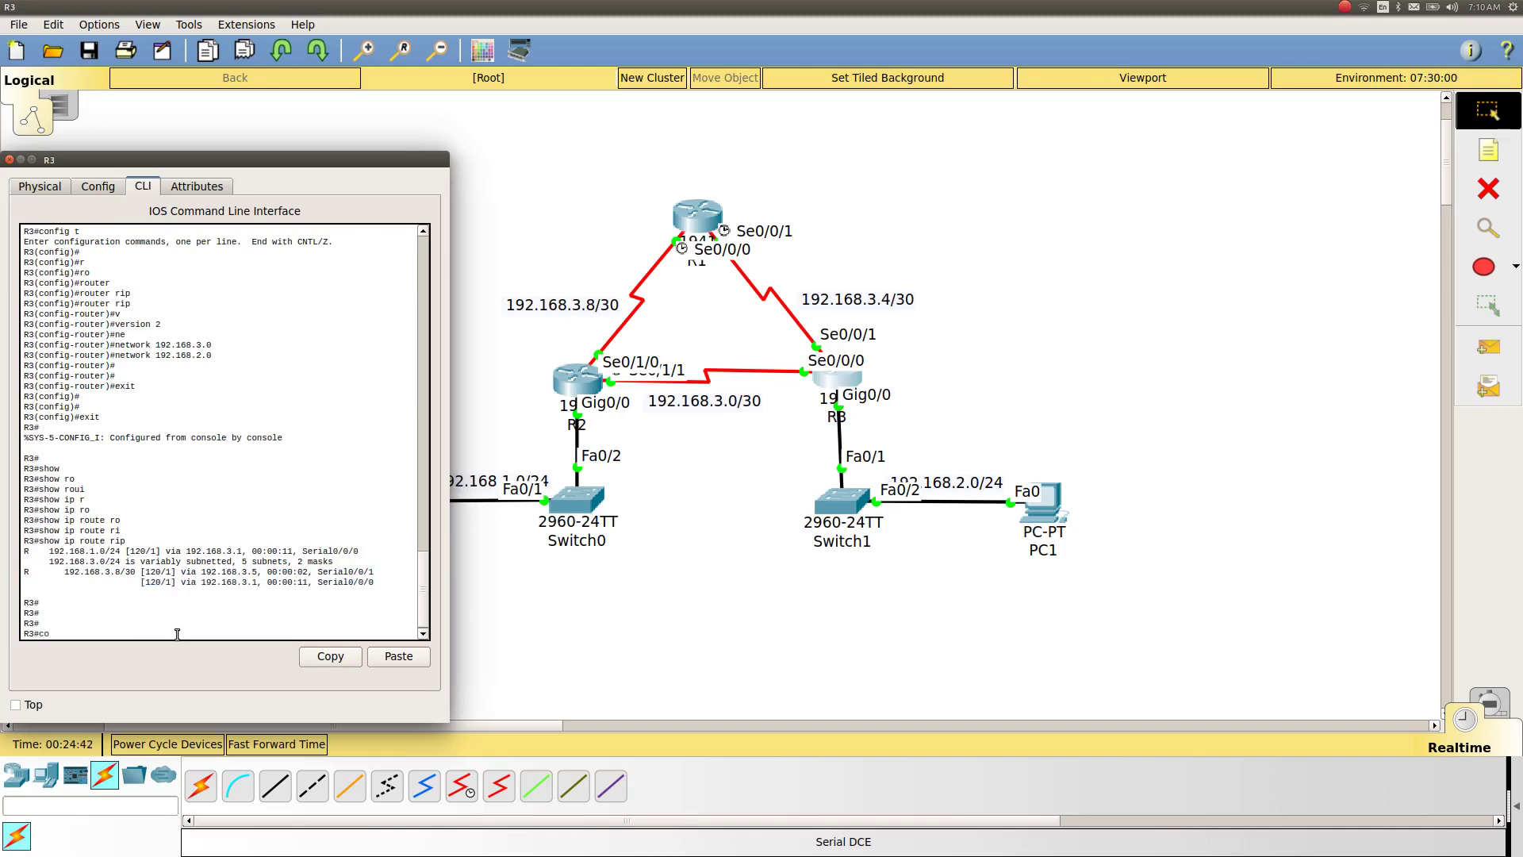
text(nfig t)
key(Return)
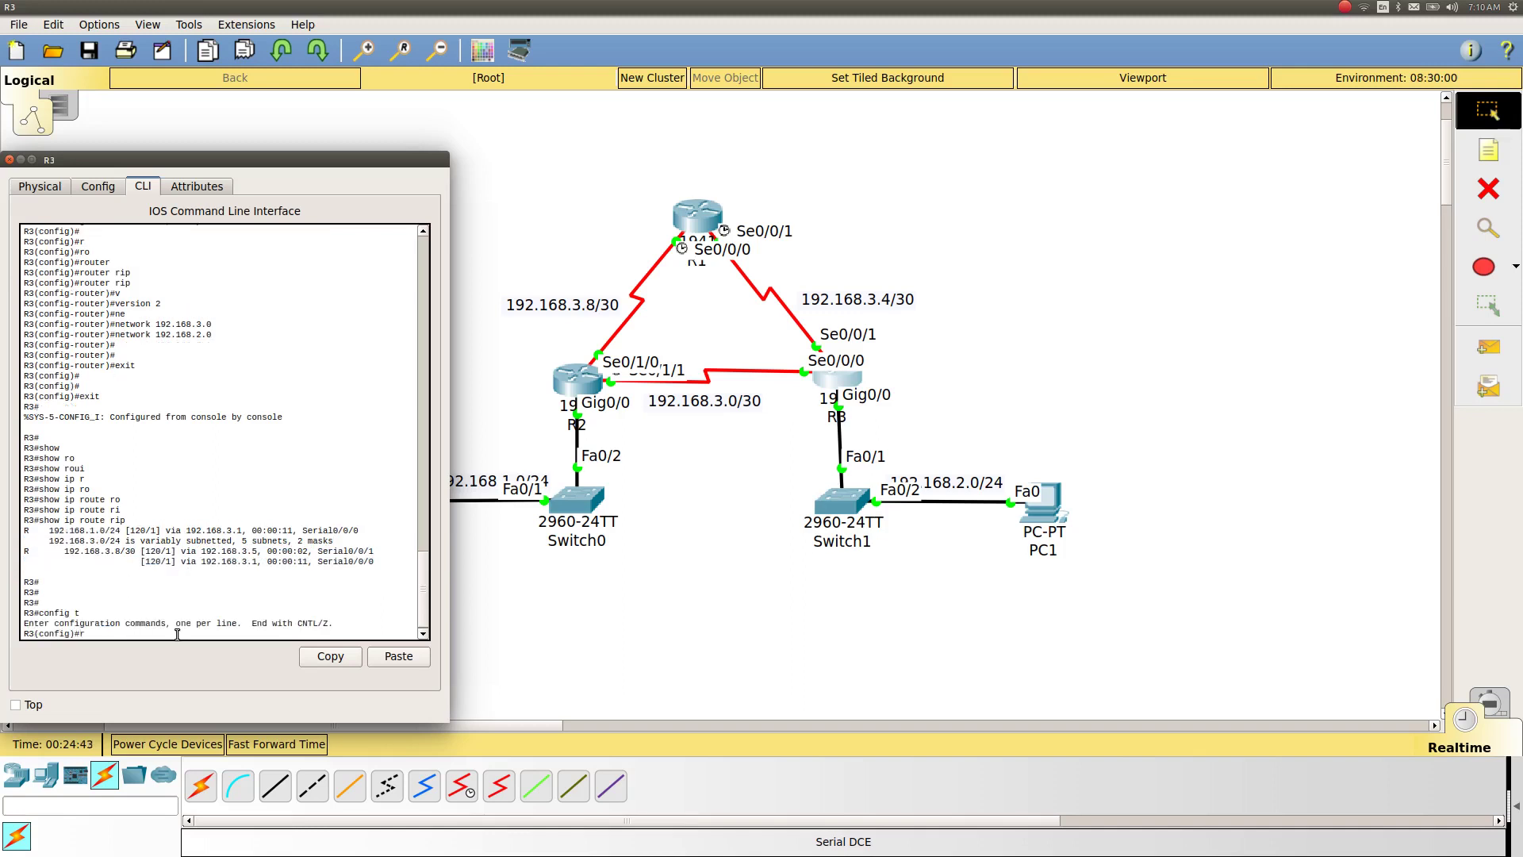
text(roo)
text(u)
text(ter r)
key(Tab)
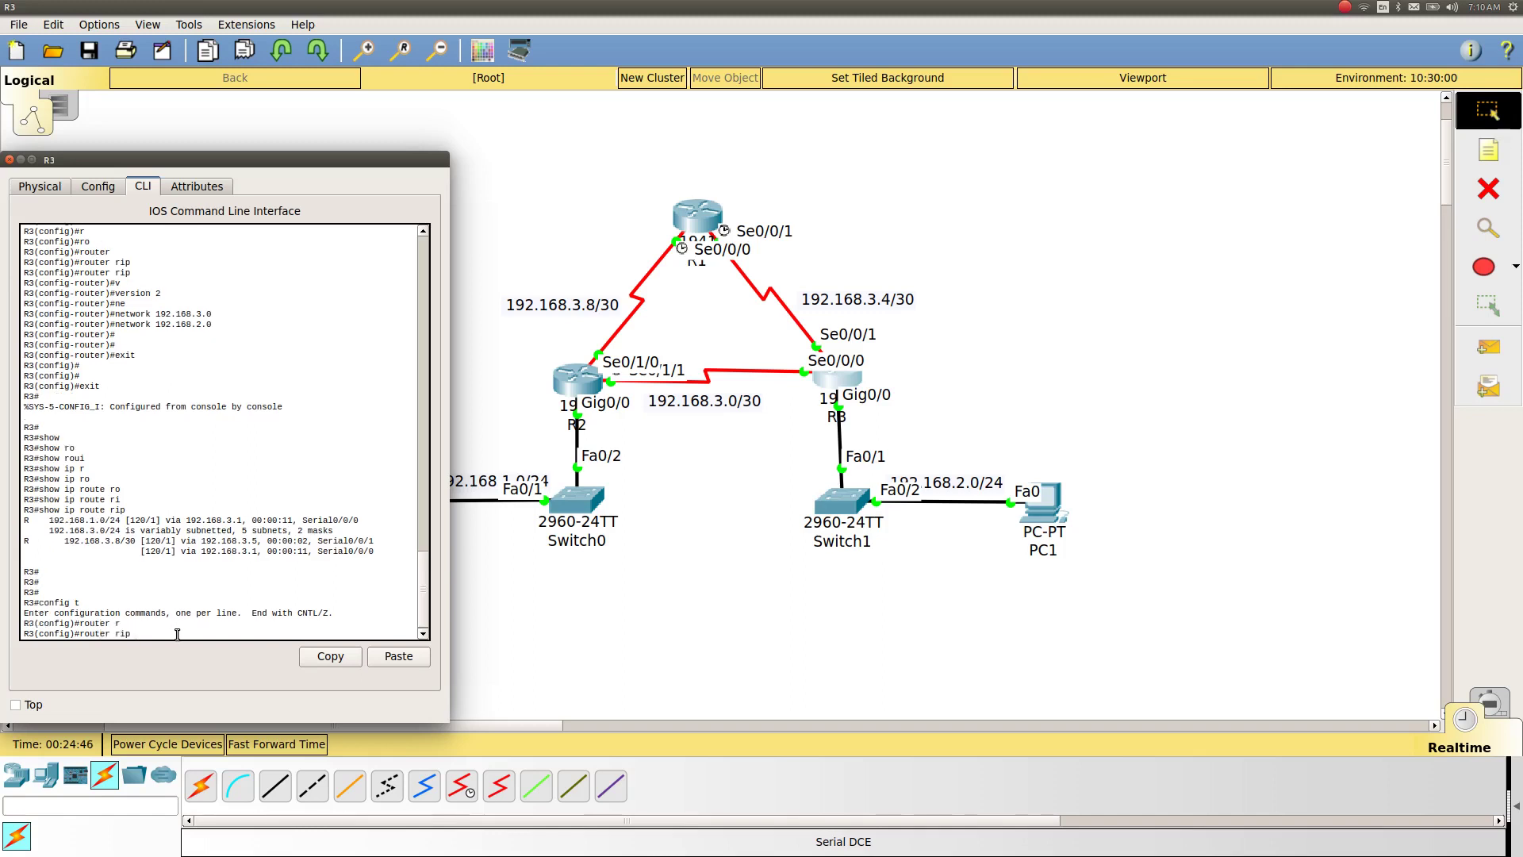
key(Return)
Apply no auto-summary to R3's RIP process and exit configuration mode
text(?)
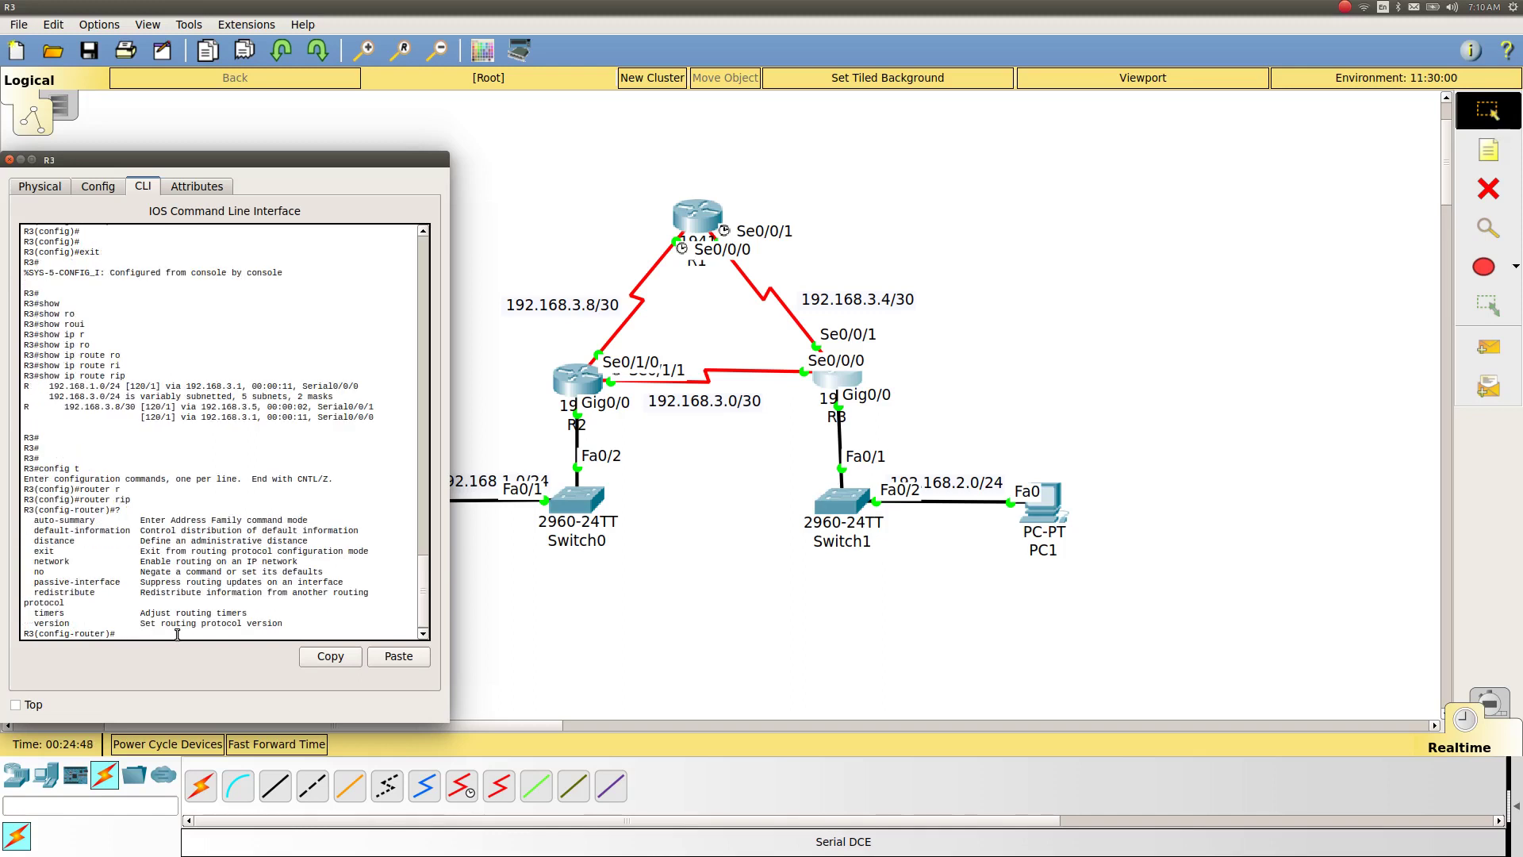
text(au)
key(Tab)
text(?)
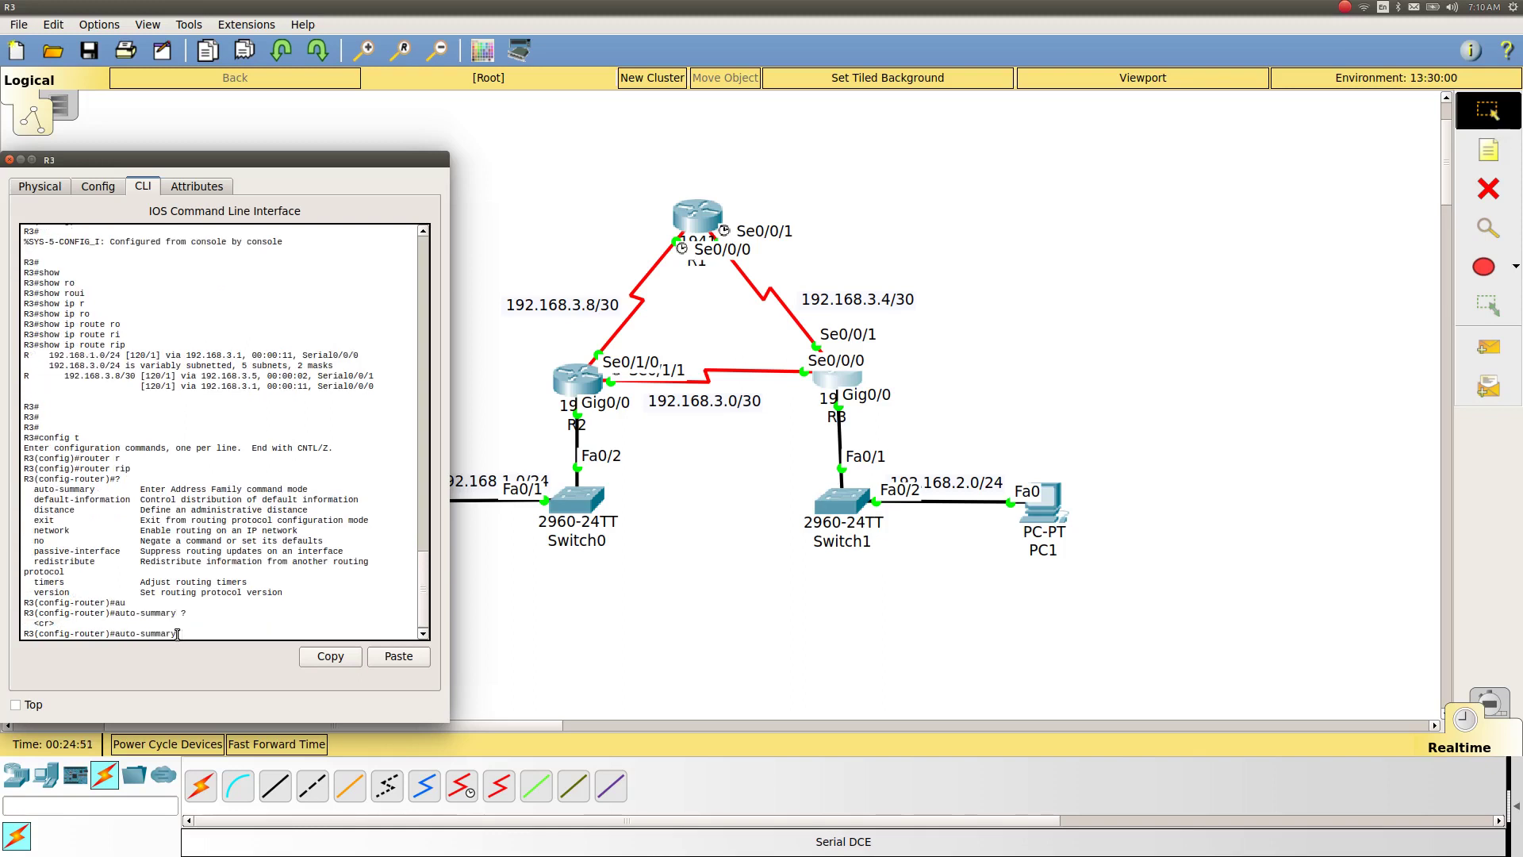
text(no)
key(Return)
key(Return)
key(Return)
key(Return)
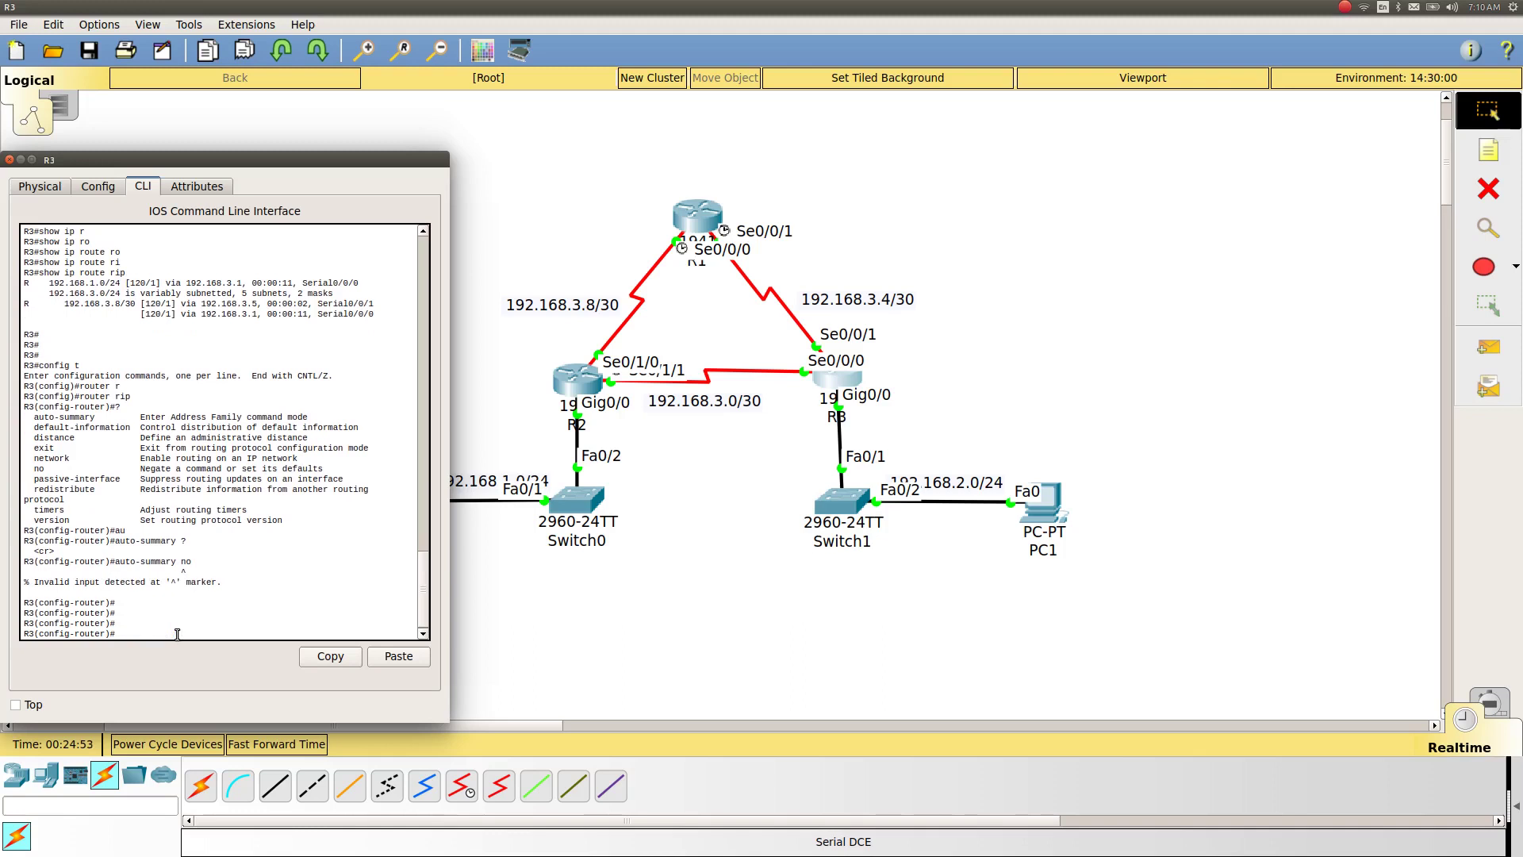
key(Up)
key(Home)
text(no)
key(Return)
key(Return)
key(Return)
text(exit)
key(Return)
key(Return)
text(exit)
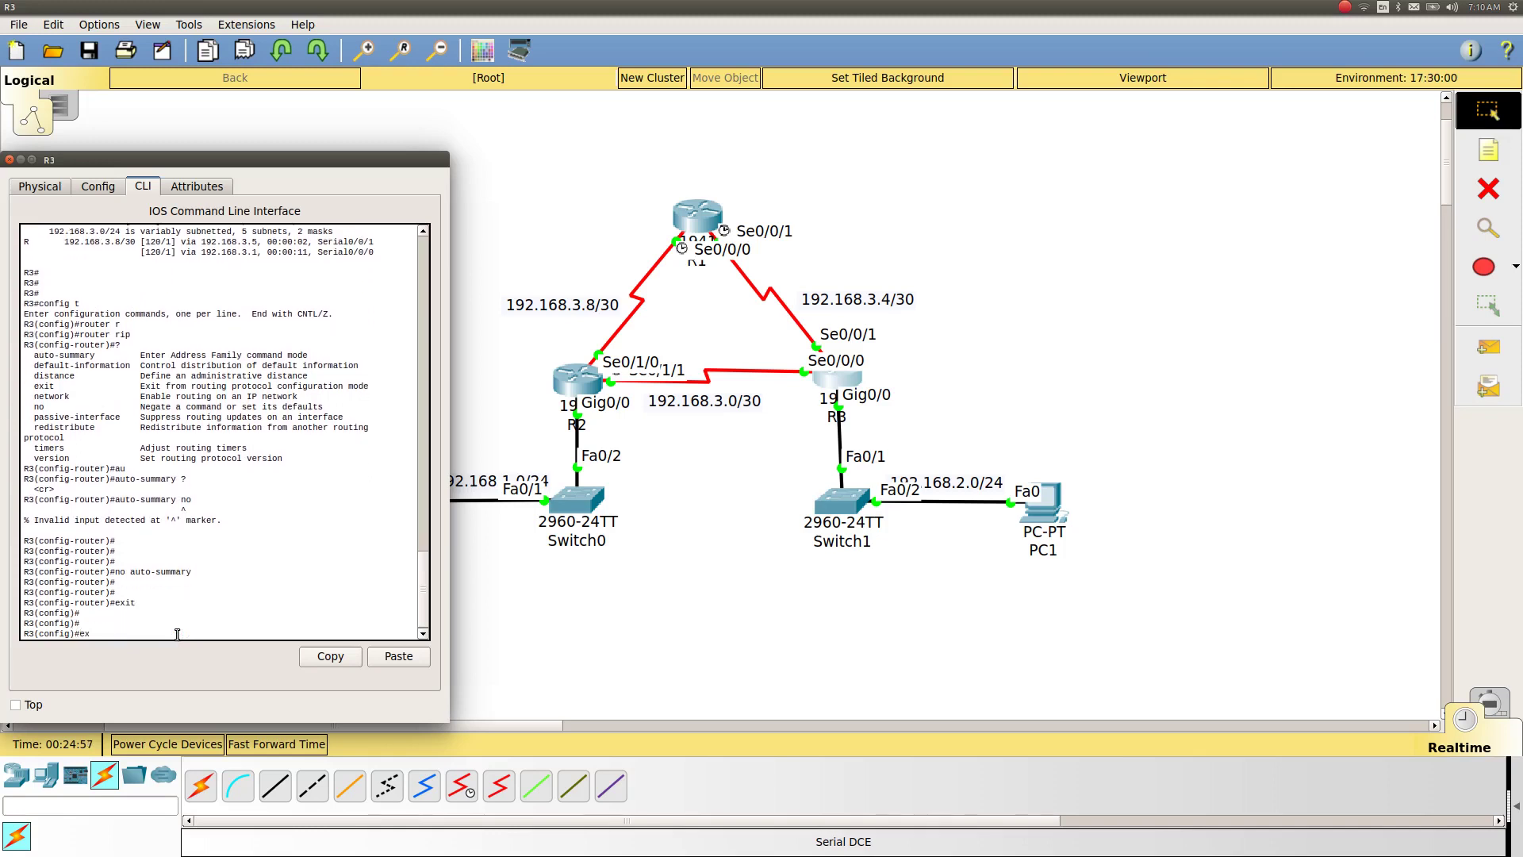
key(Return)
key(Return)
key(Return)
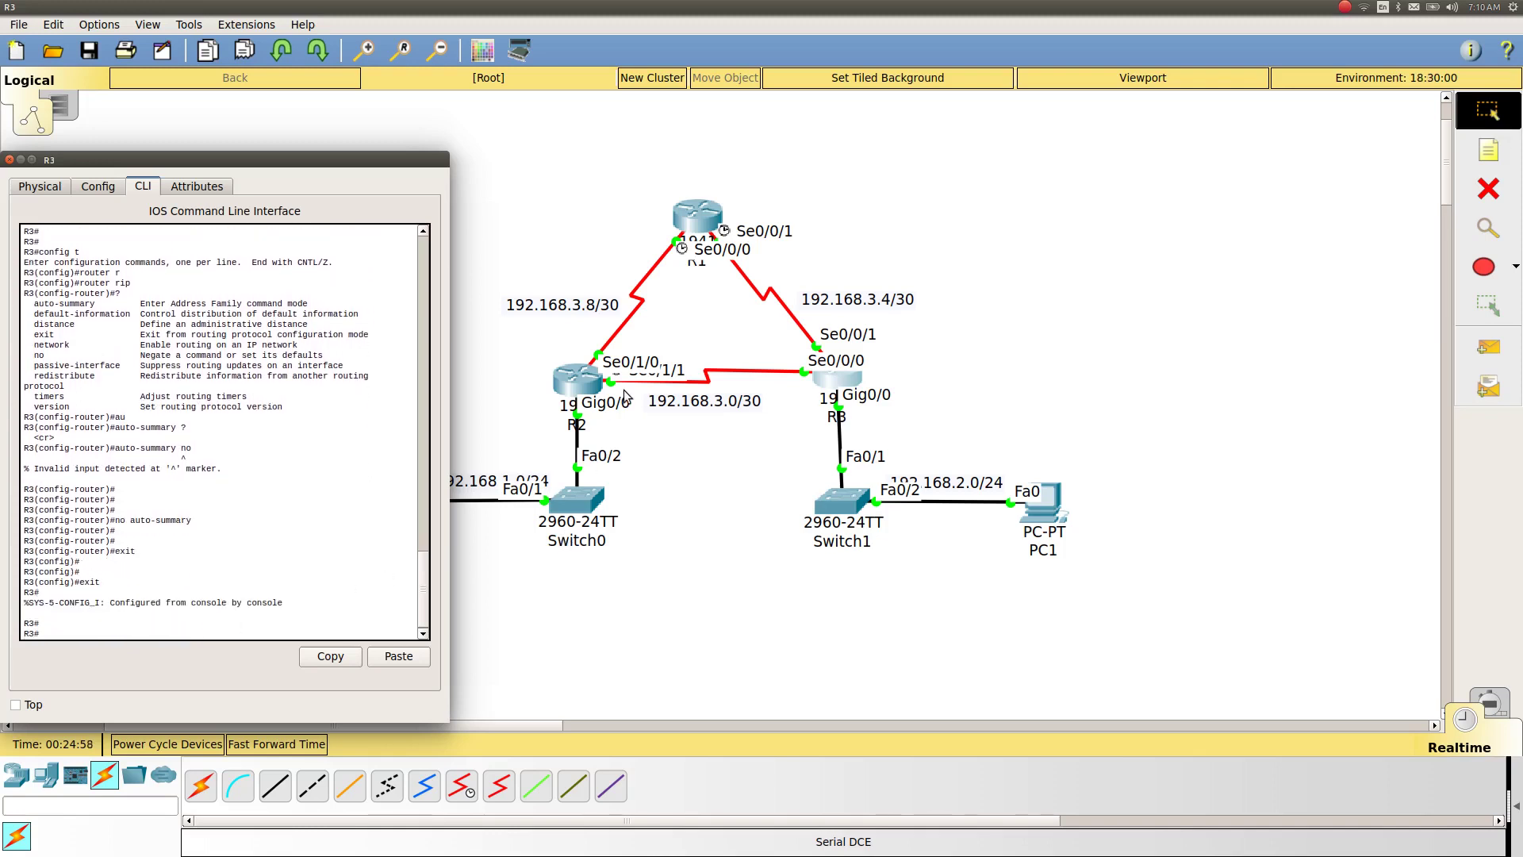
Disable RIP auto-summary on R2 with no auto-summary
click(582, 378)
text(nfig-router)#n)
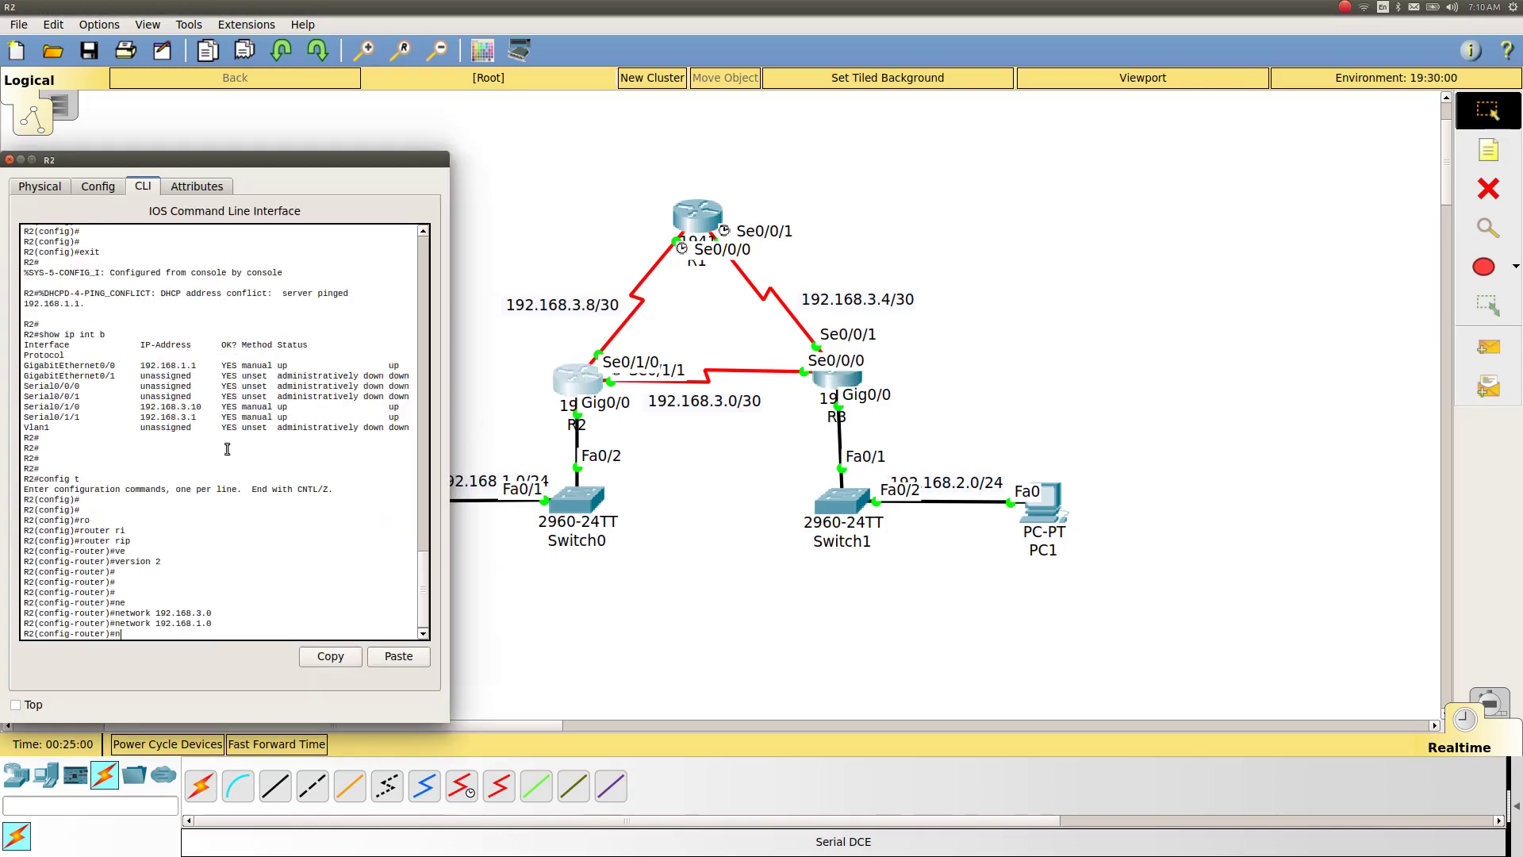
text(o au)
key(Tab)
key(Return)
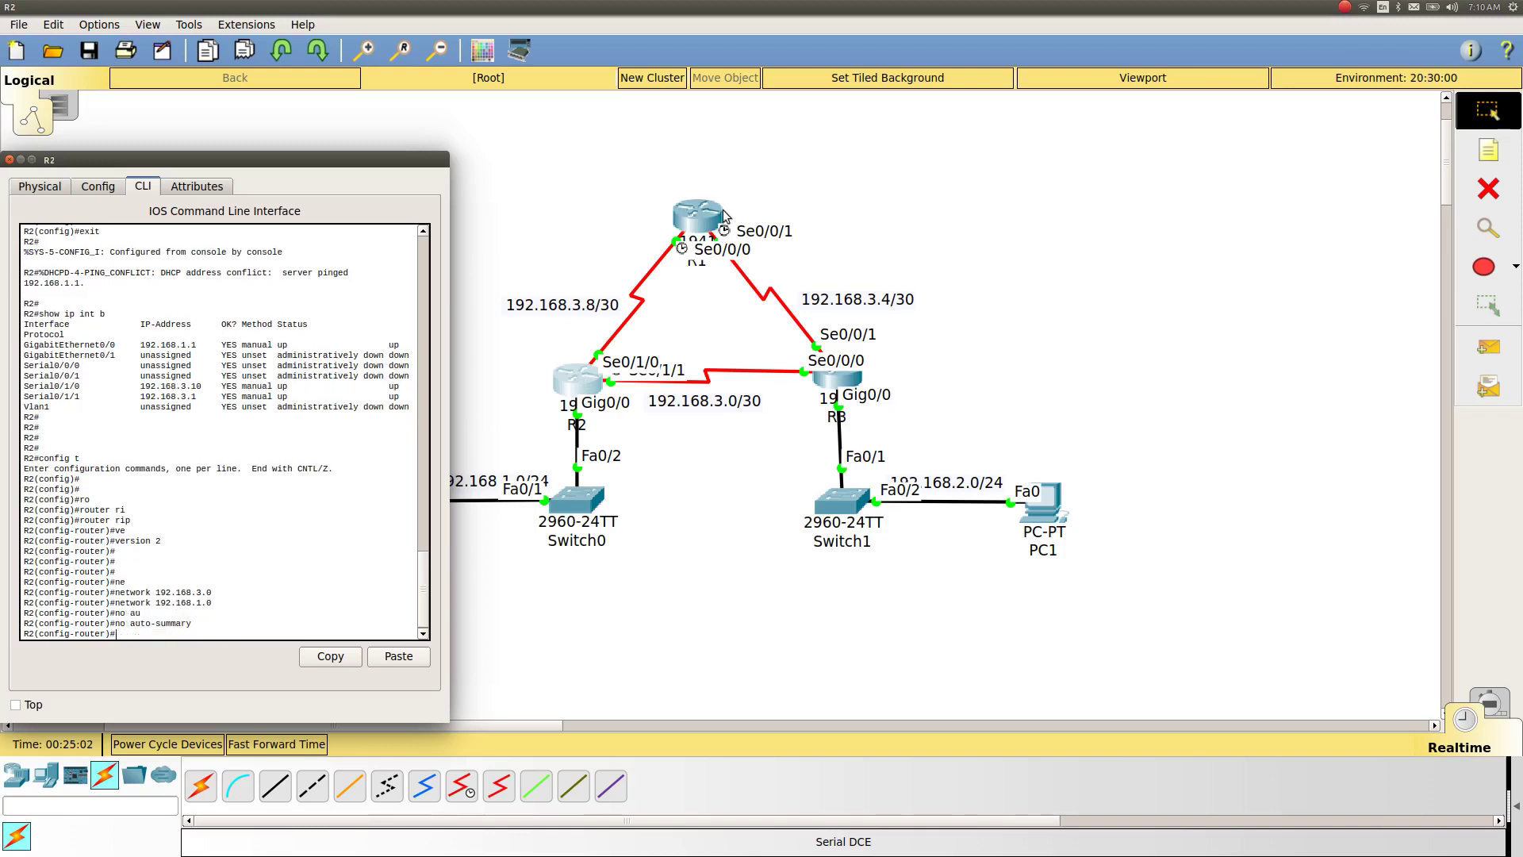
Disable RIP auto-summary on R1 and exit to the privileged prompt
click(702, 207)
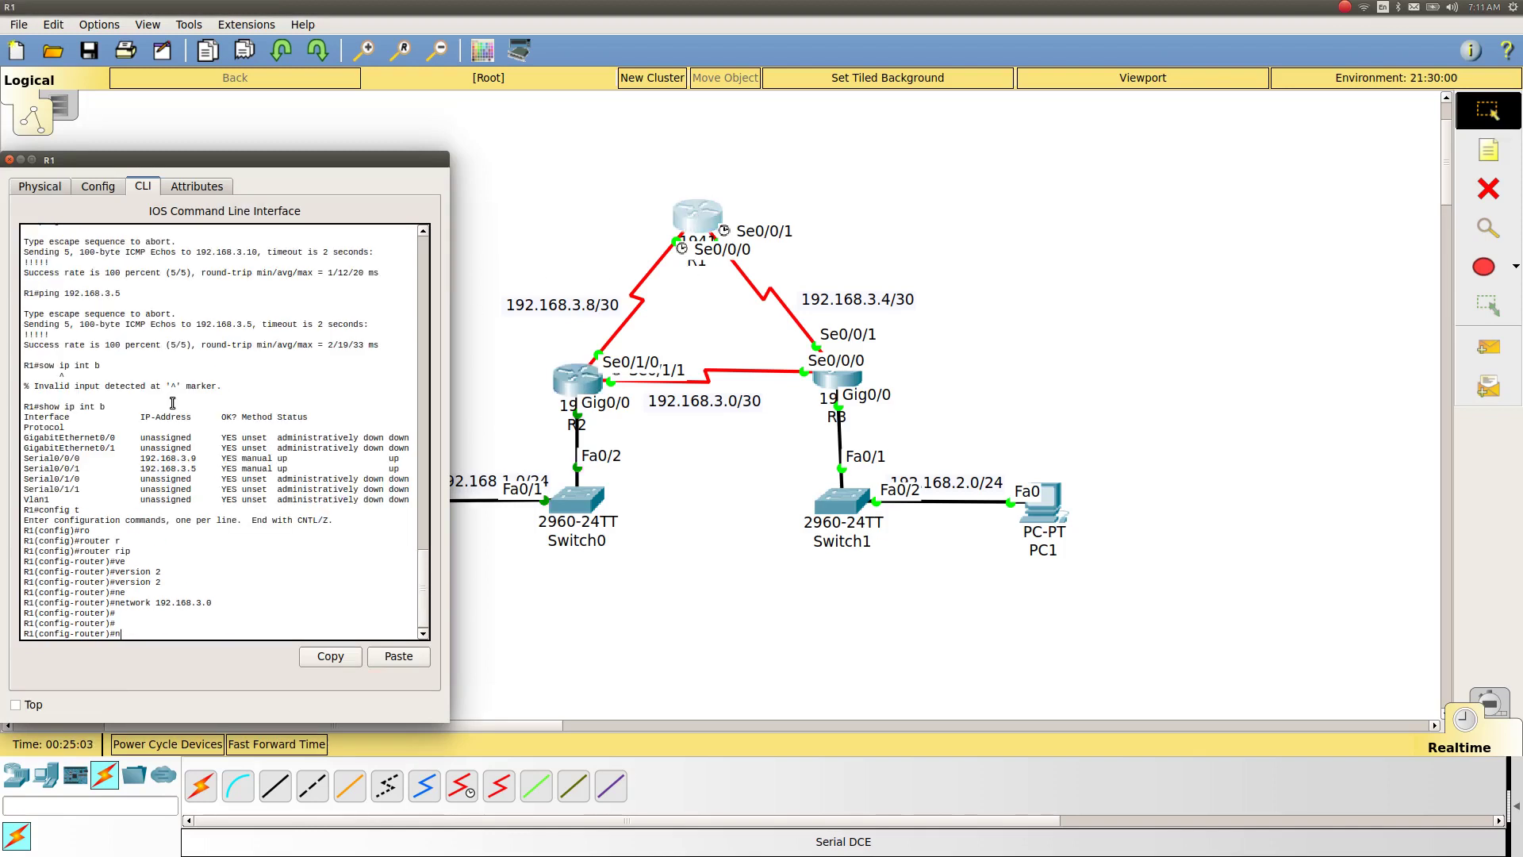
text(no au)
key(Tab)
key(Return)
key(Return)
text(exit)
key(Return)
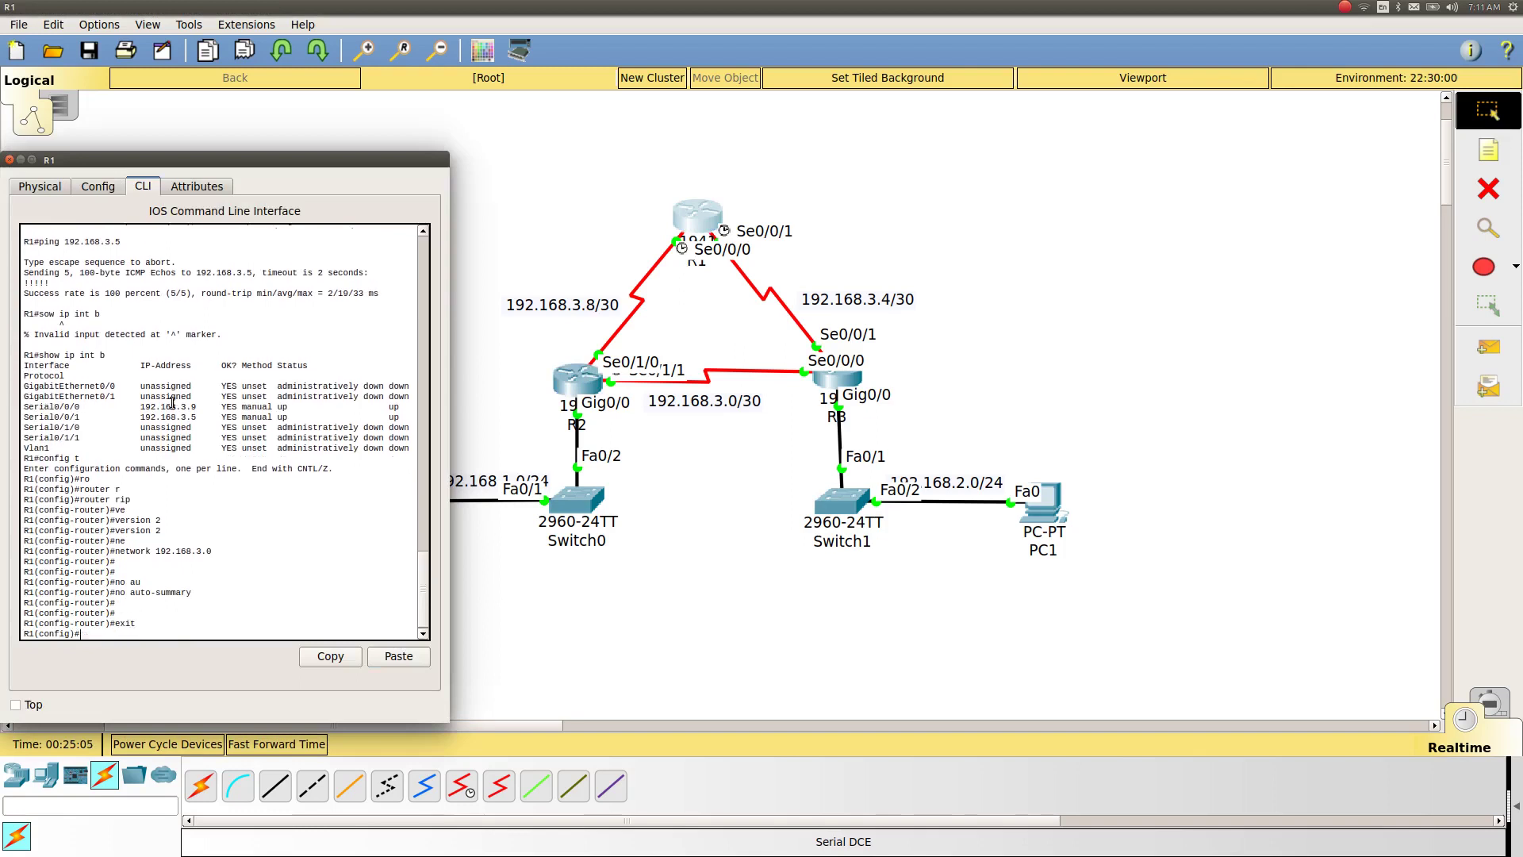
text(exit)
key(Return)
Begin entering show ip route on R1
text(show )
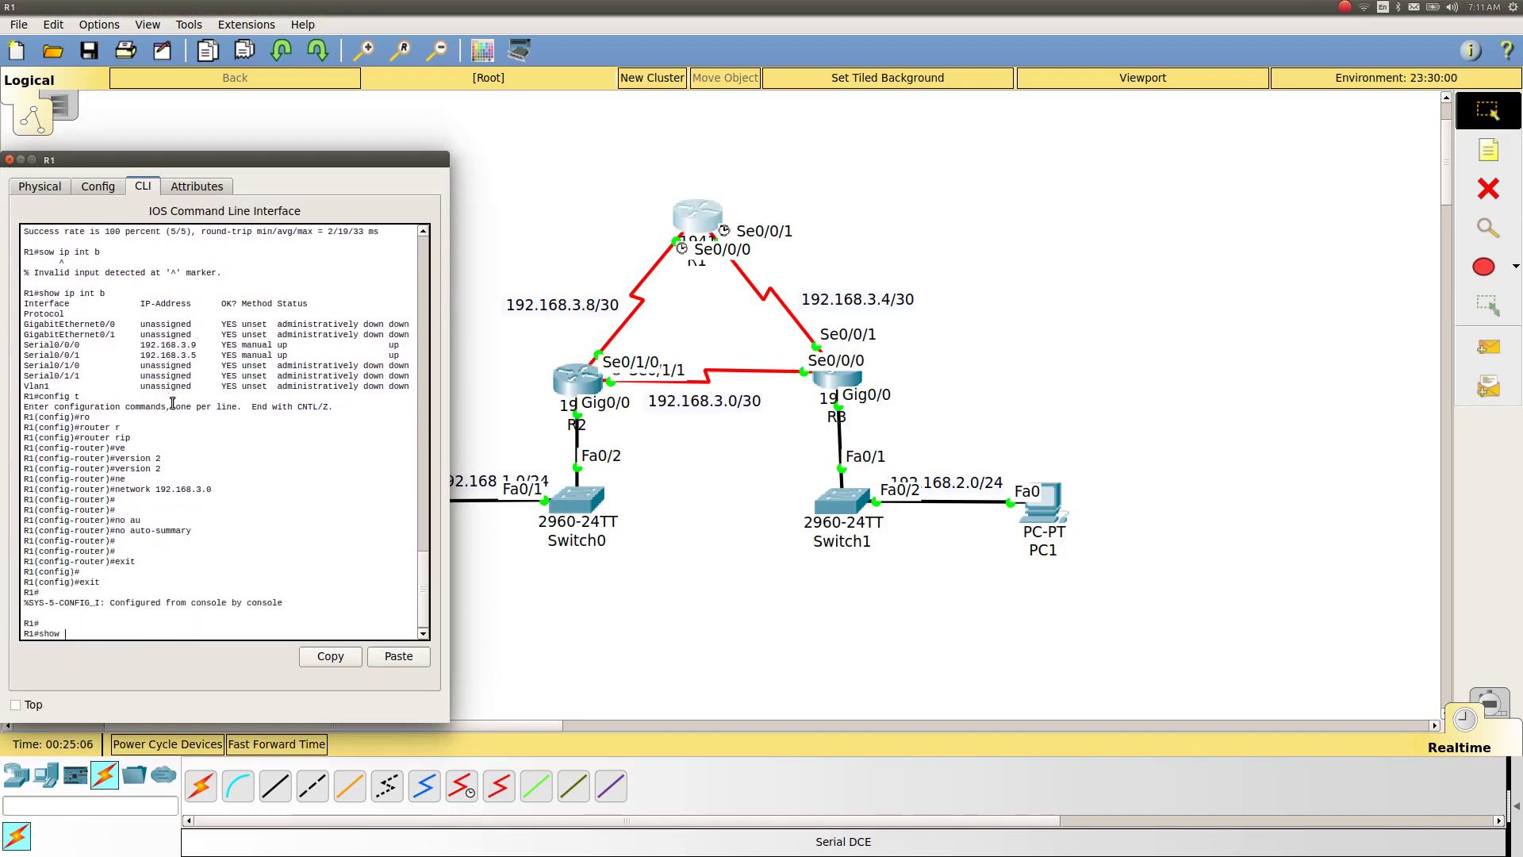
text(ip roi)
key(BackSpace)
key(Tab)
key(Tab)
Run show ip route on R1 and highlight the RIP routes to 192.168.1.0/24, 192.168.2.0/24 and 192.168.3.0/30
text(u)
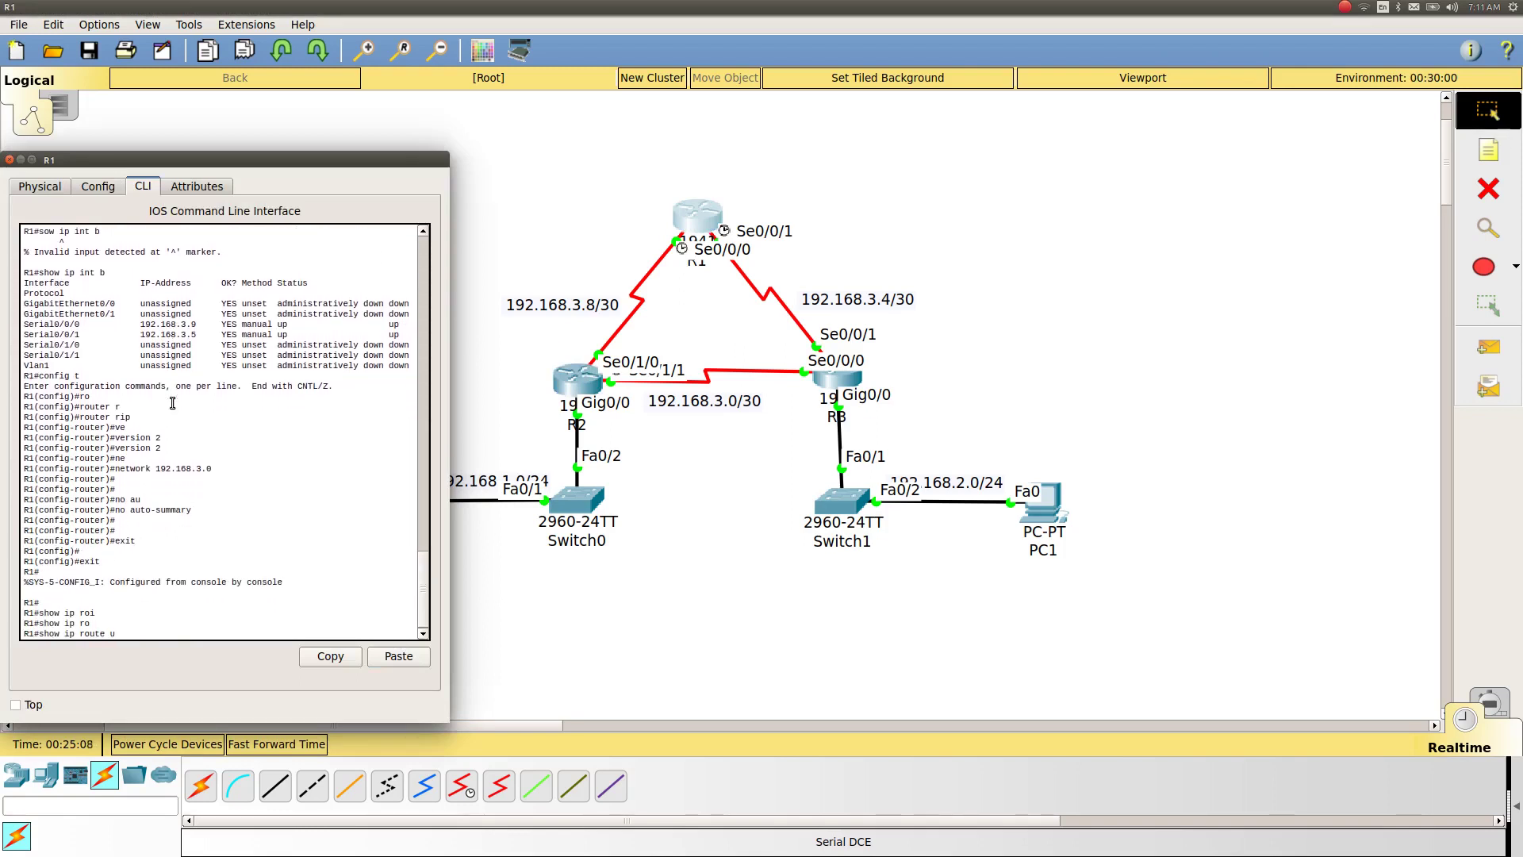
key(BackSpace)
key(Return)
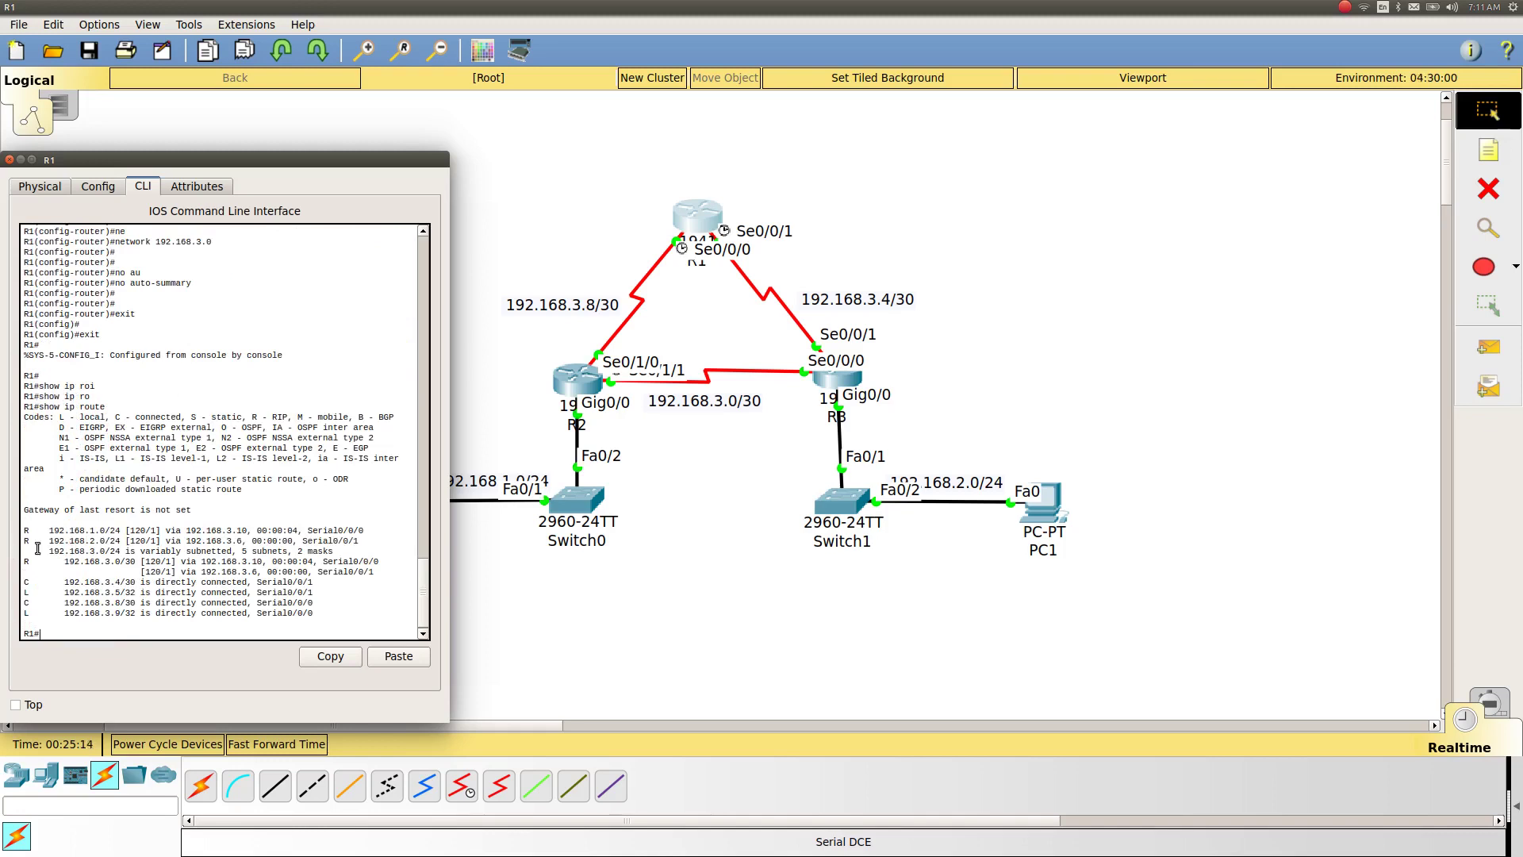
drag(49, 529, 378, 573)
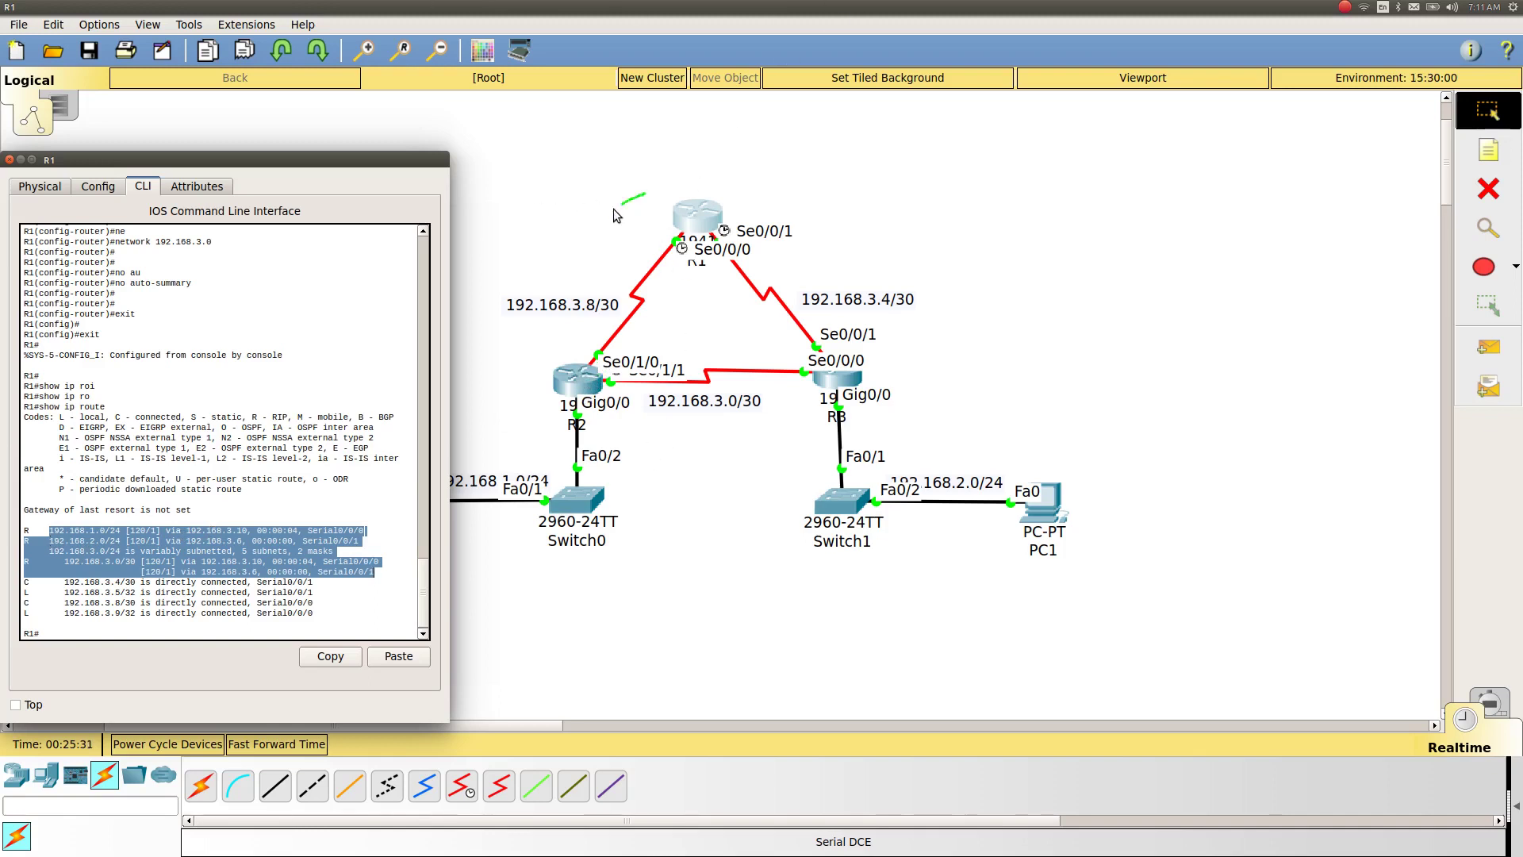
mouse_move(613, 209)
mouse_down()
mouse_move(511, 373)
mouse_move(531, 357)
mouse_move(498, 414)
mouse_move(524, 408)
mouse_up()
drag(544, 386, 543, 386)
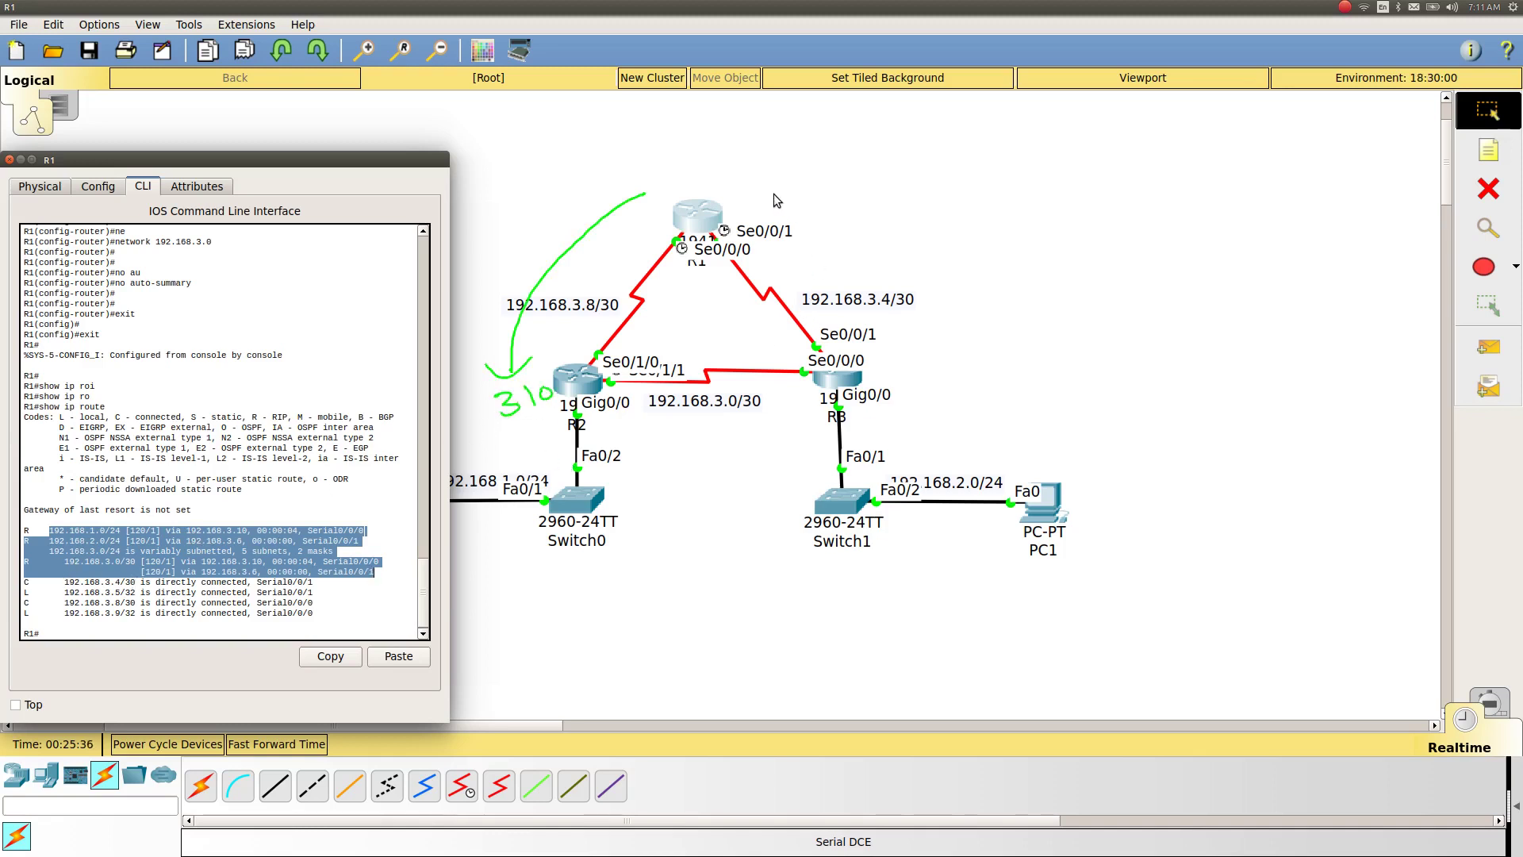
mouse_move(773, 195)
mouse_down()
mouse_move(965, 362)
mouse_move(982, 349)
mouse_up()
mouse_move(887, 380)
mouse_down()
mouse_move(895, 395)
mouse_move(933, 390)
mouse_up()
click(920, 390)
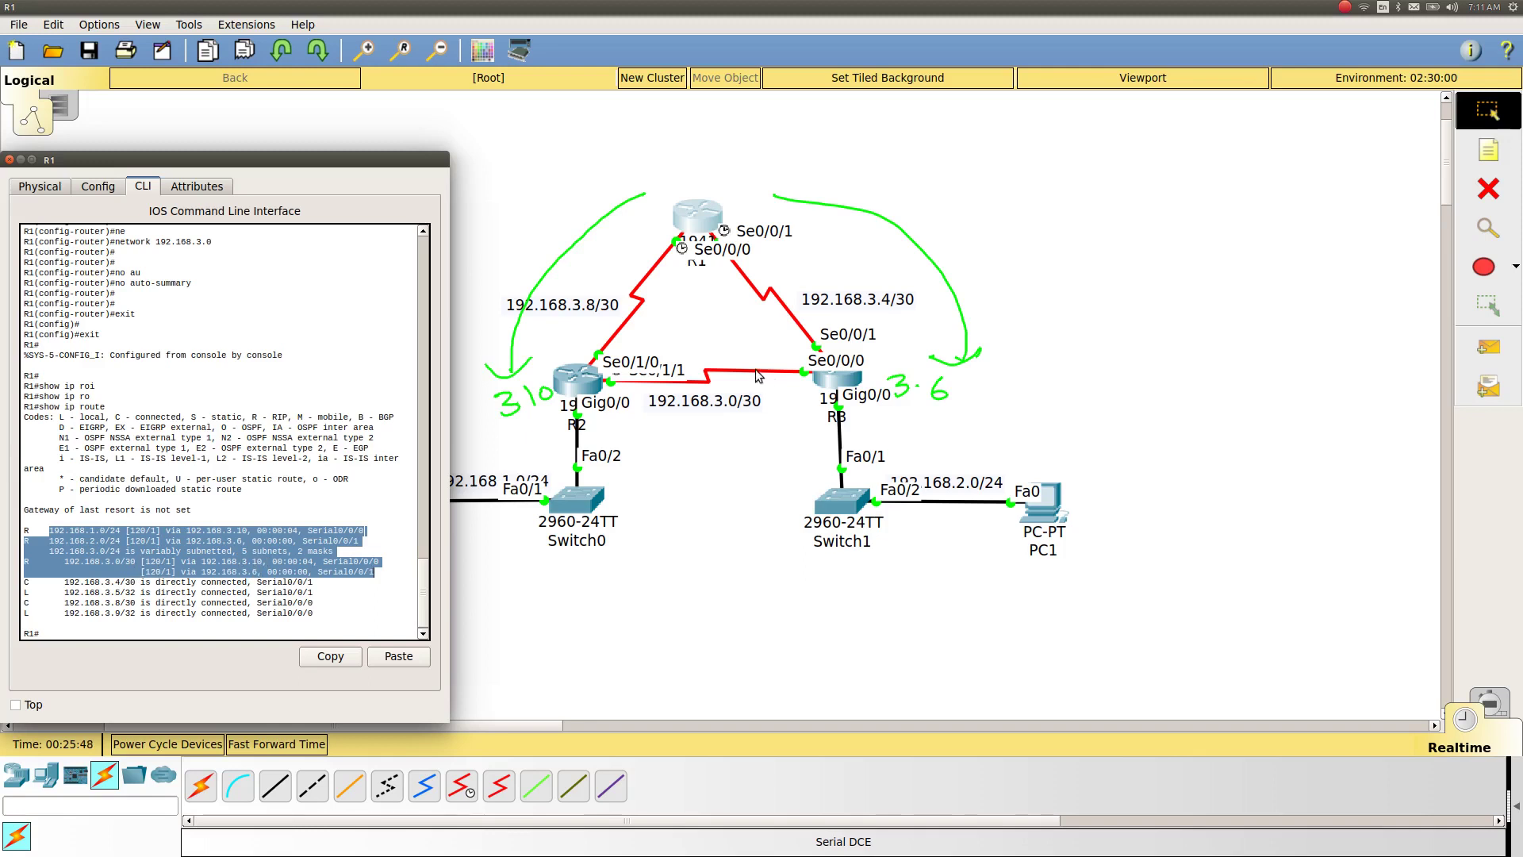
mouse_move(649, 437)
mouse_down()
mouse_move(802, 418)
mouse_move(642, 438)
mouse_up()
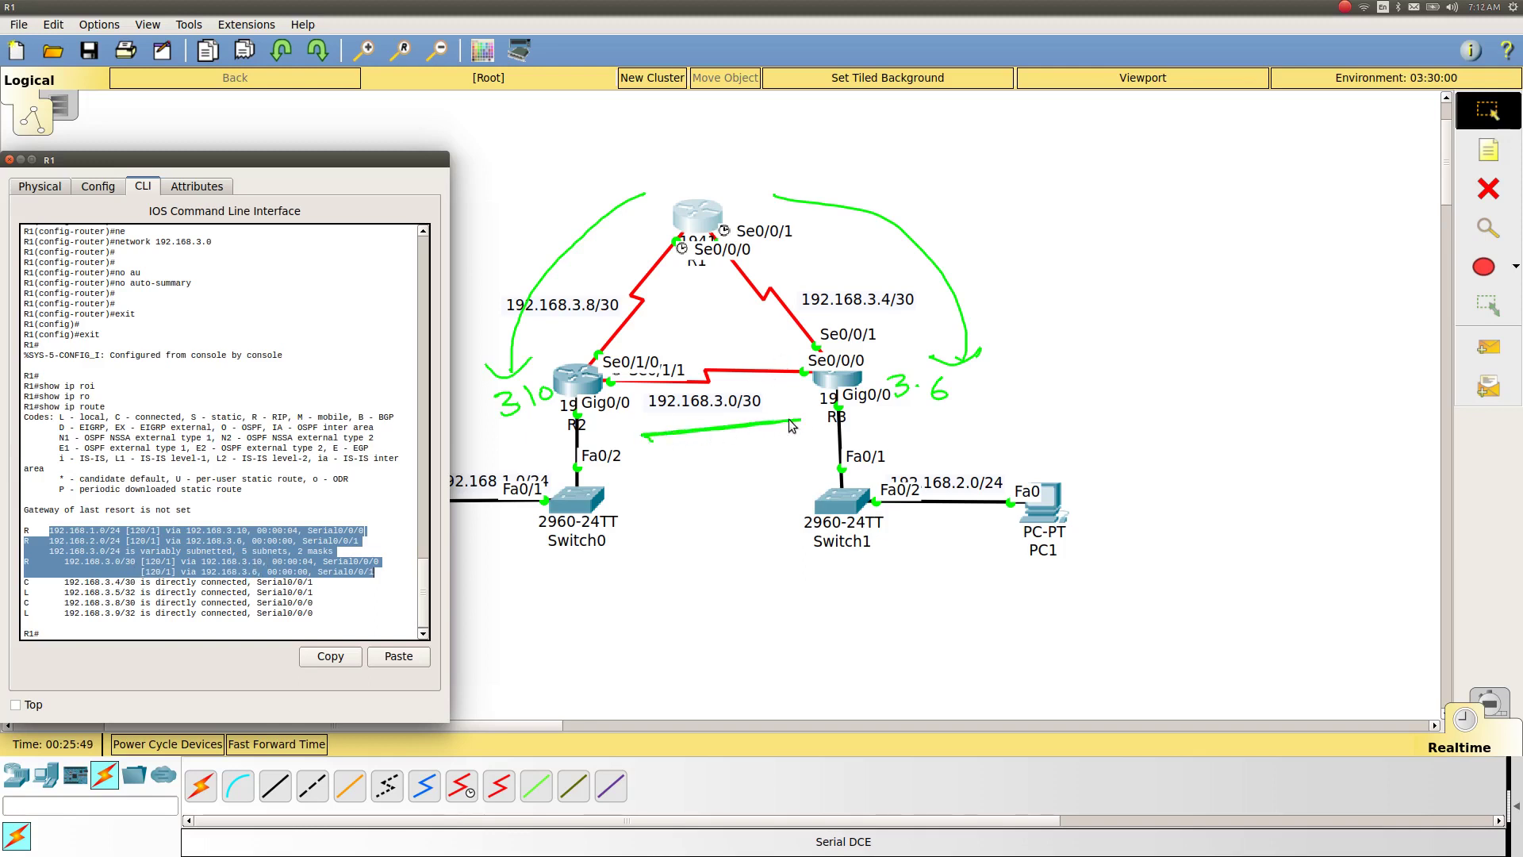
drag(793, 413, 812, 418)
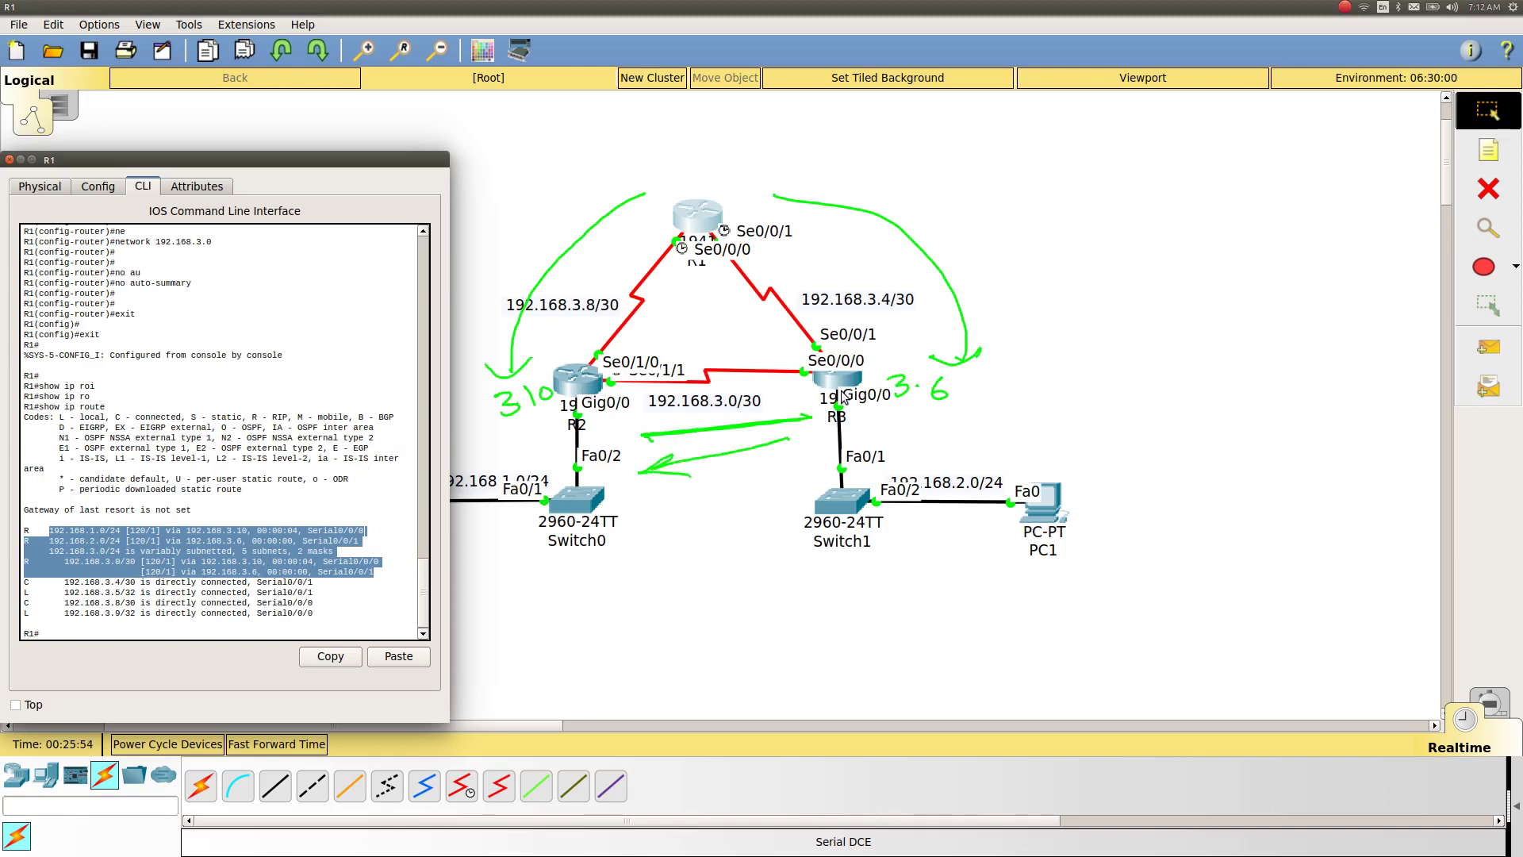
mouse_move(799, 403)
mouse_down()
mouse_move(822, 415)
mouse_move(790, 439)
mouse_up()
Clear the drawn annotations, close R1's console and switch to Simulation mode
key(shift+F9)
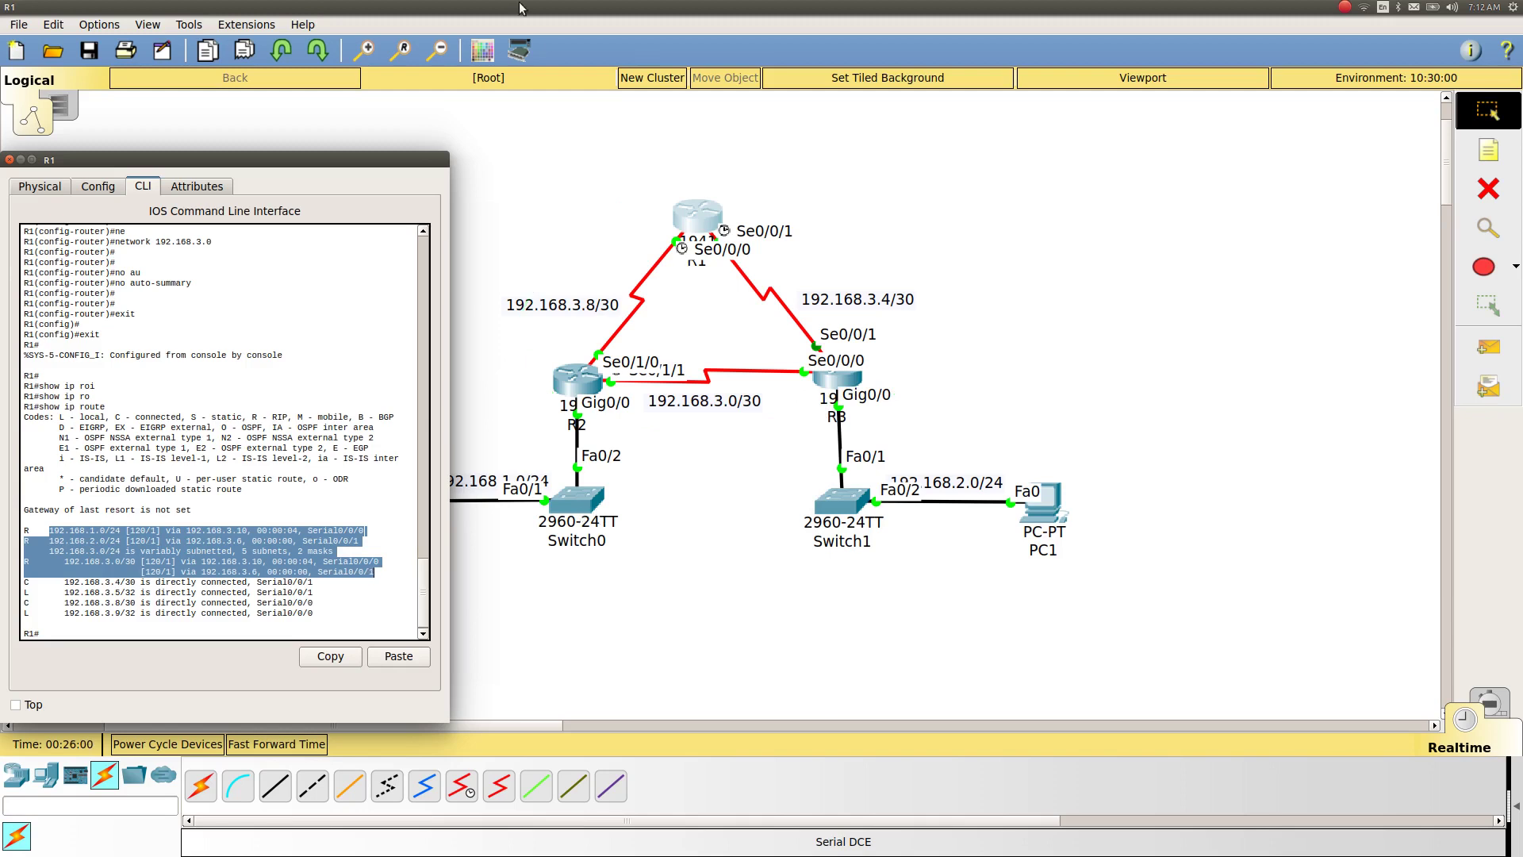
click(10, 159)
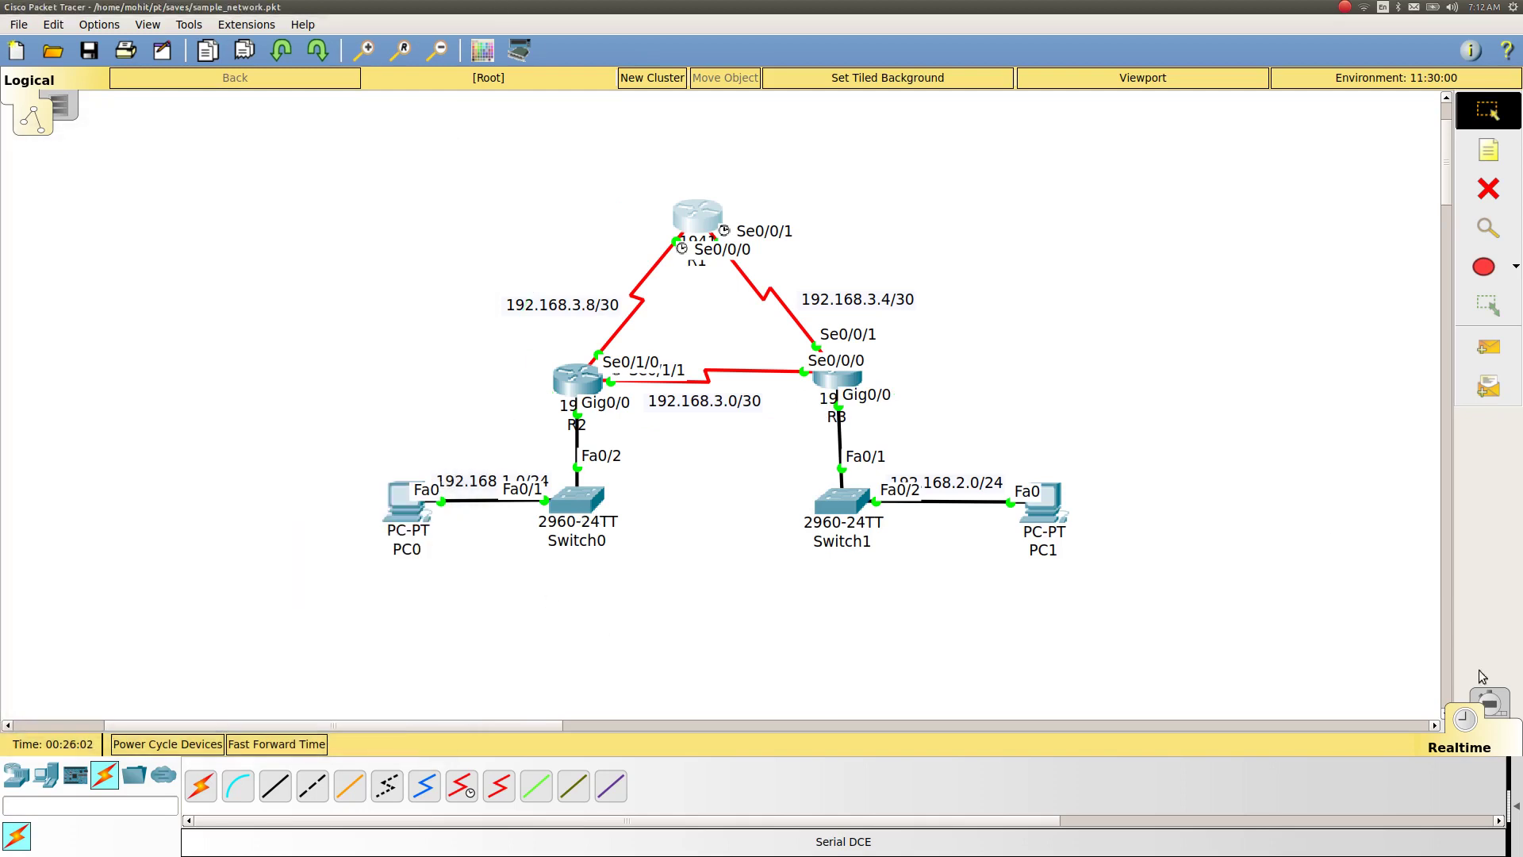
click(1501, 715)
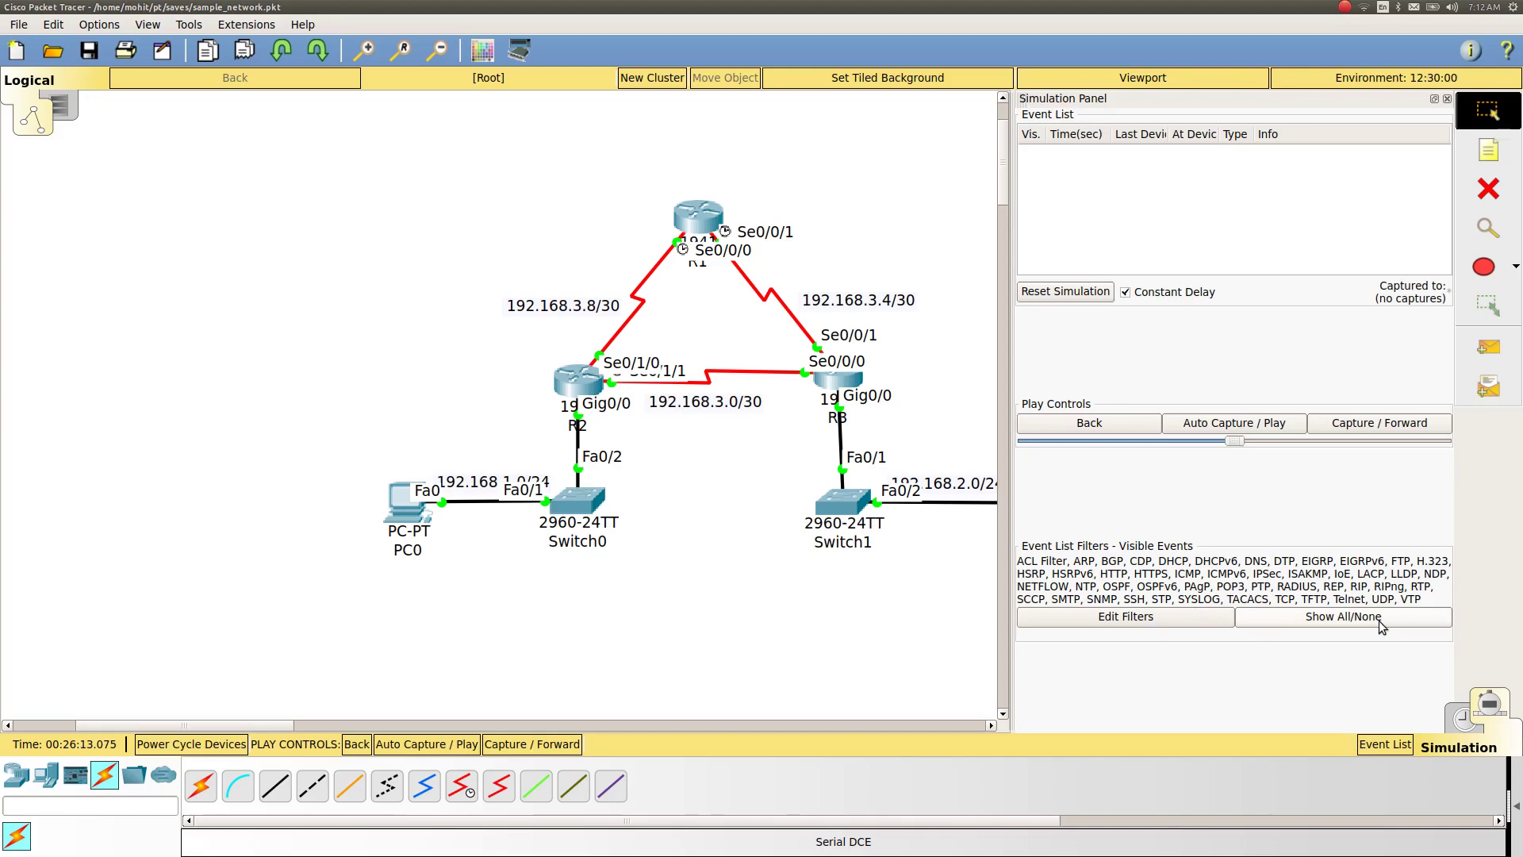
Hide all event types, start Auto Capture / Play, and bring up PC0's command prompt
click(1206, 618)
click(1171, 672)
click(1305, 623)
click(1242, 445)
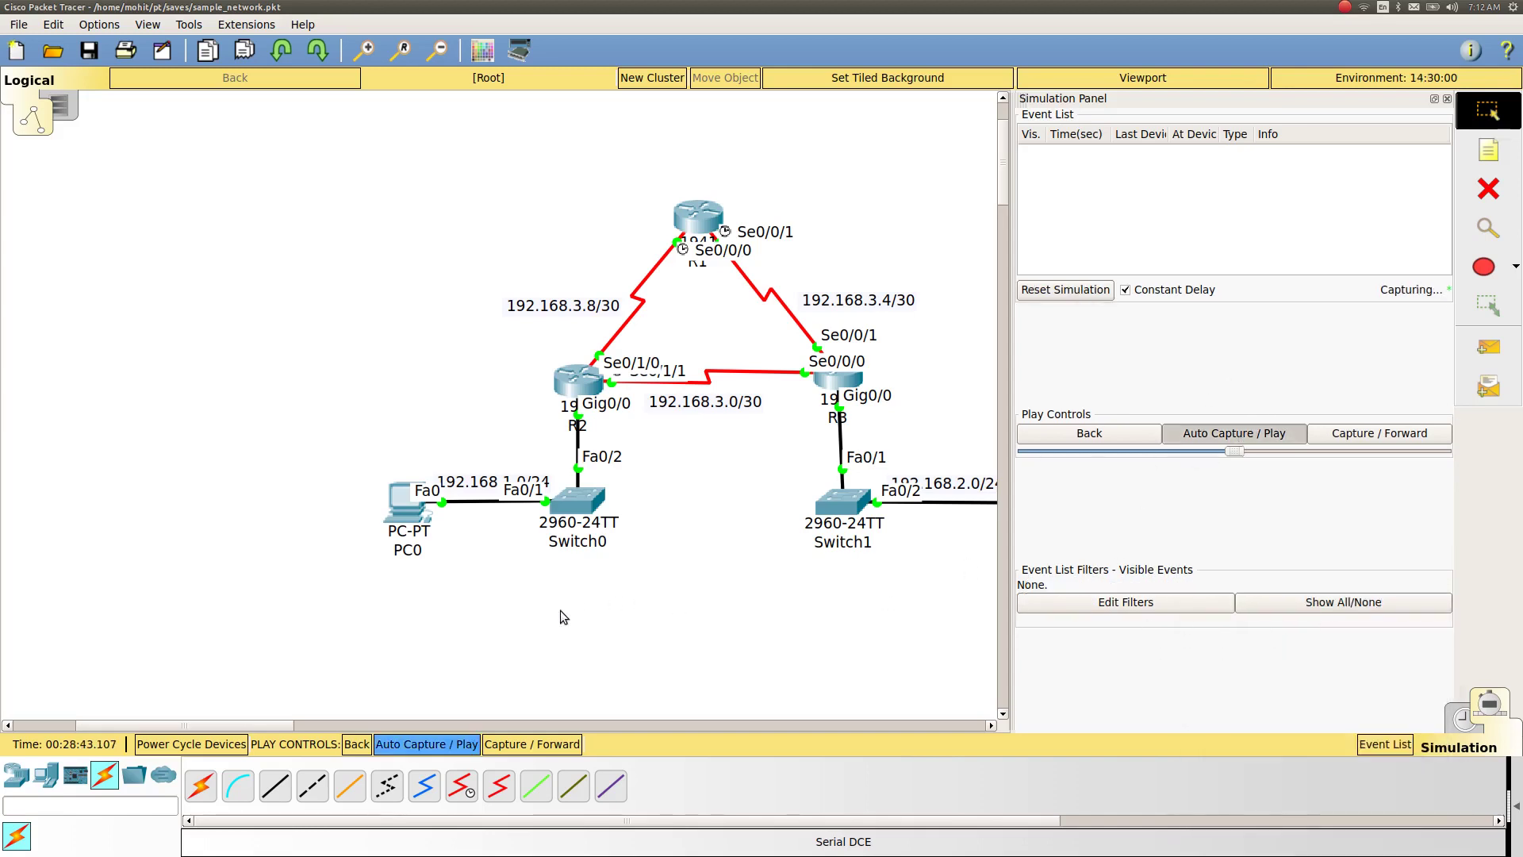
click(430, 517)
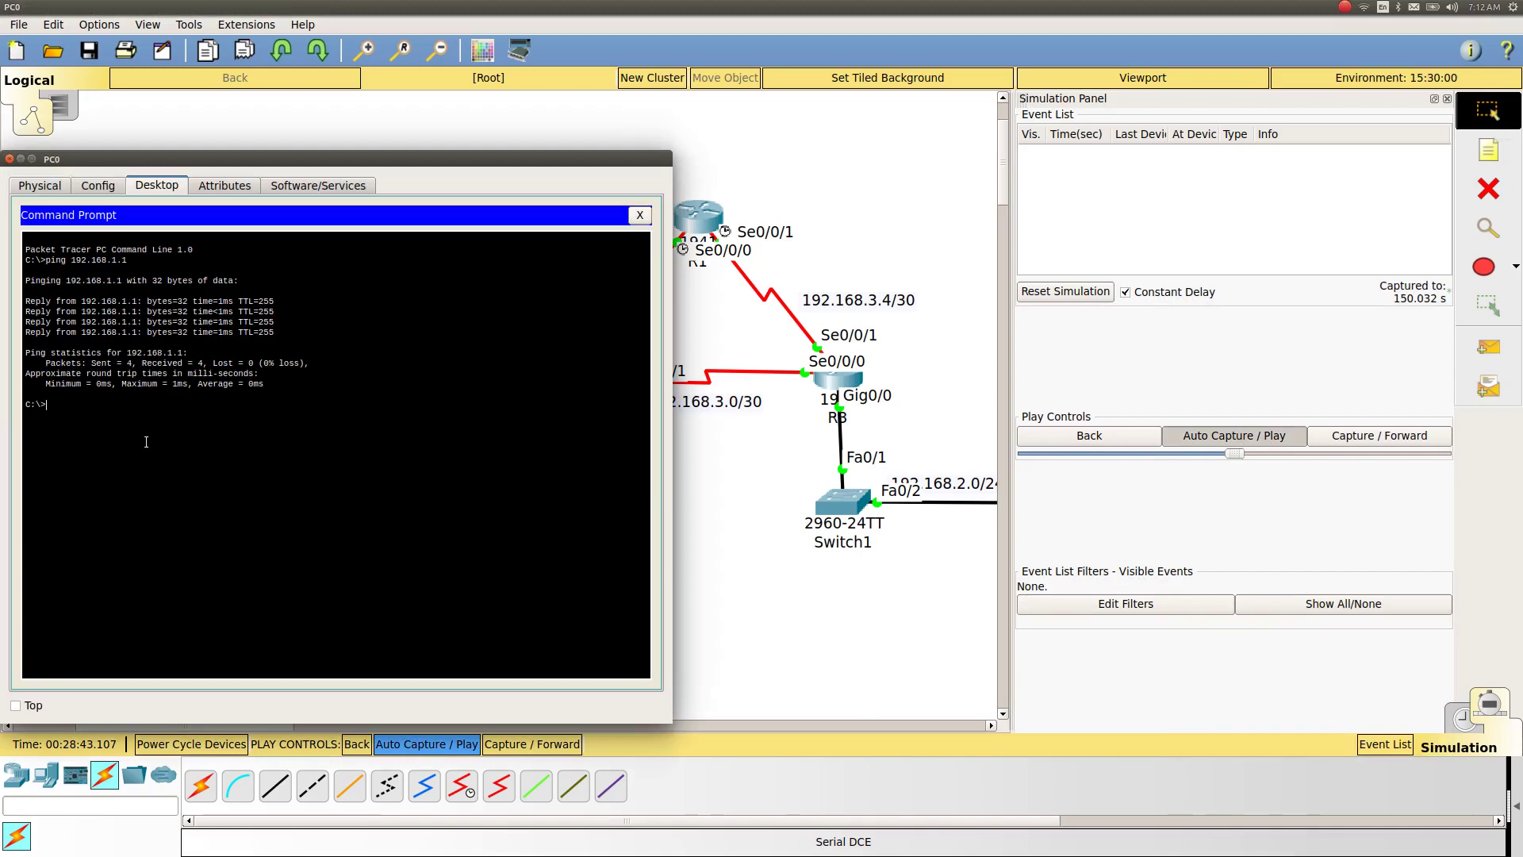
Rerun the ping to 192.168.2.2 from PC0 and filter the event list to ICMP only
key(Up)
click(973, 652)
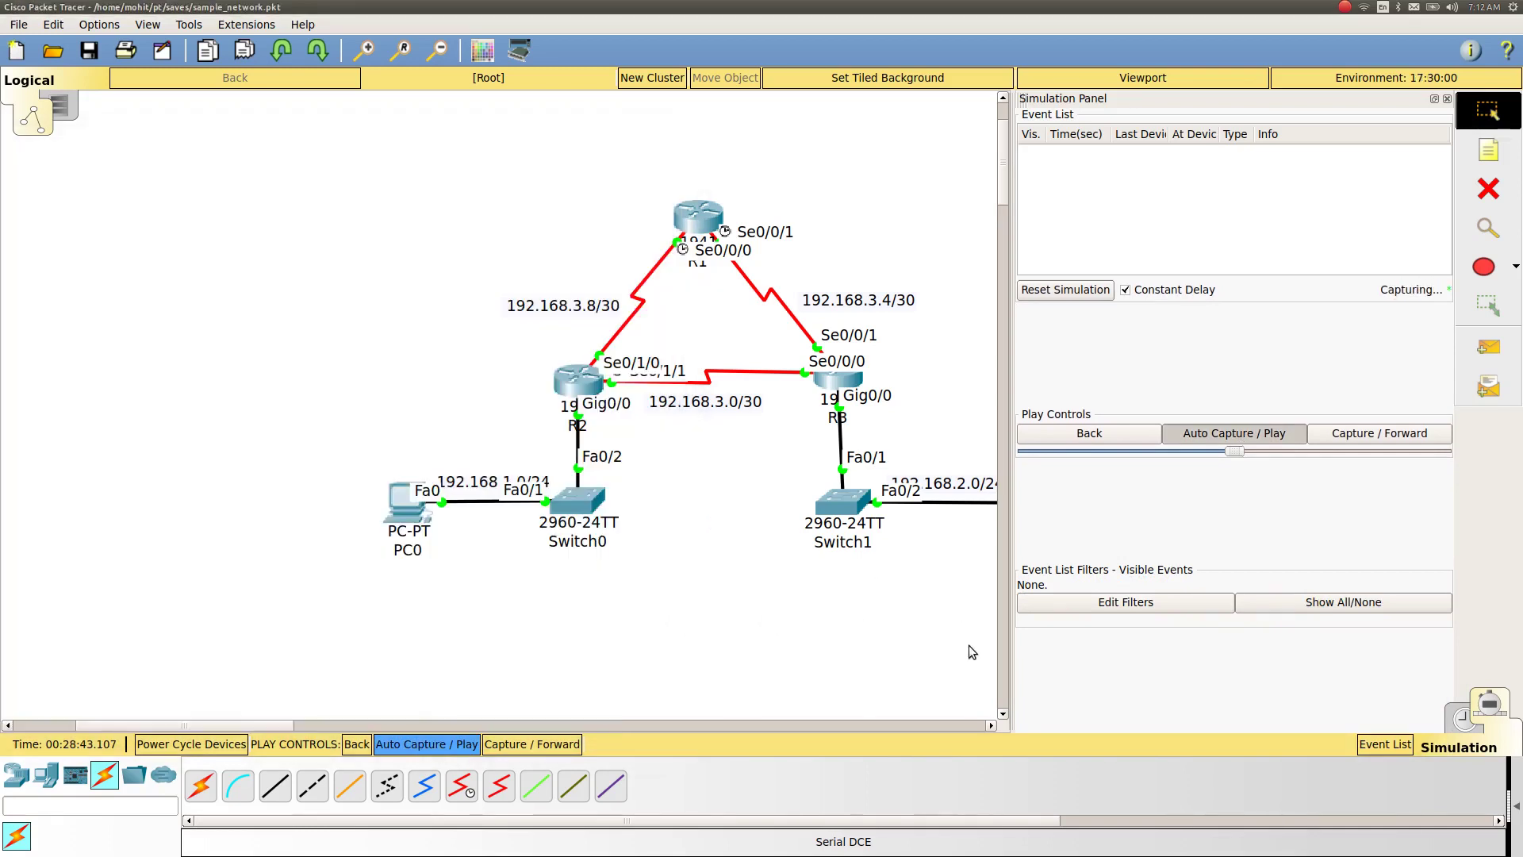
drag(194, 726, 238, 734)
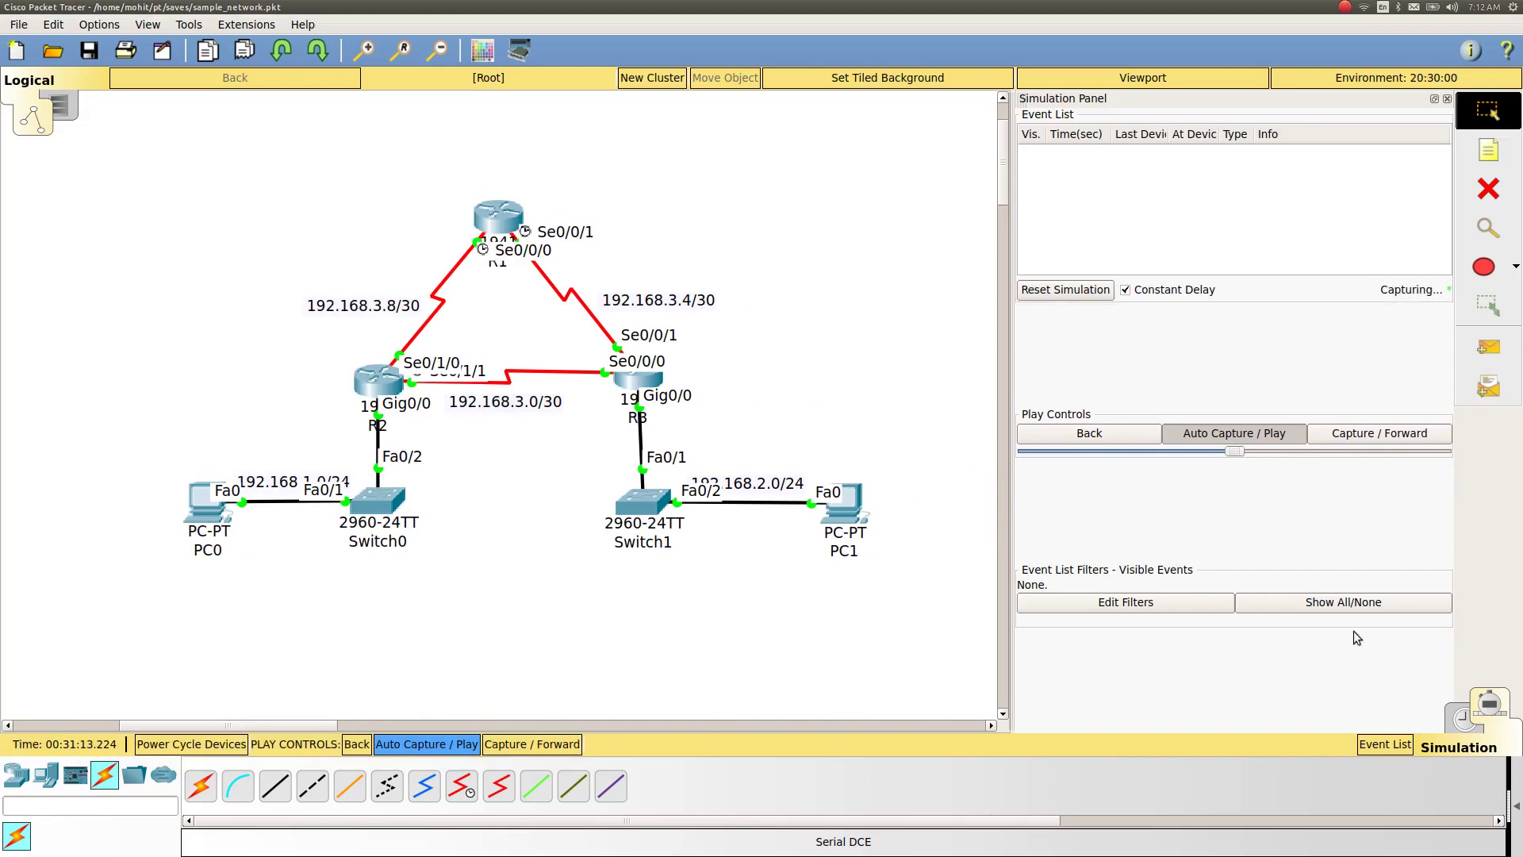
click(216, 520)
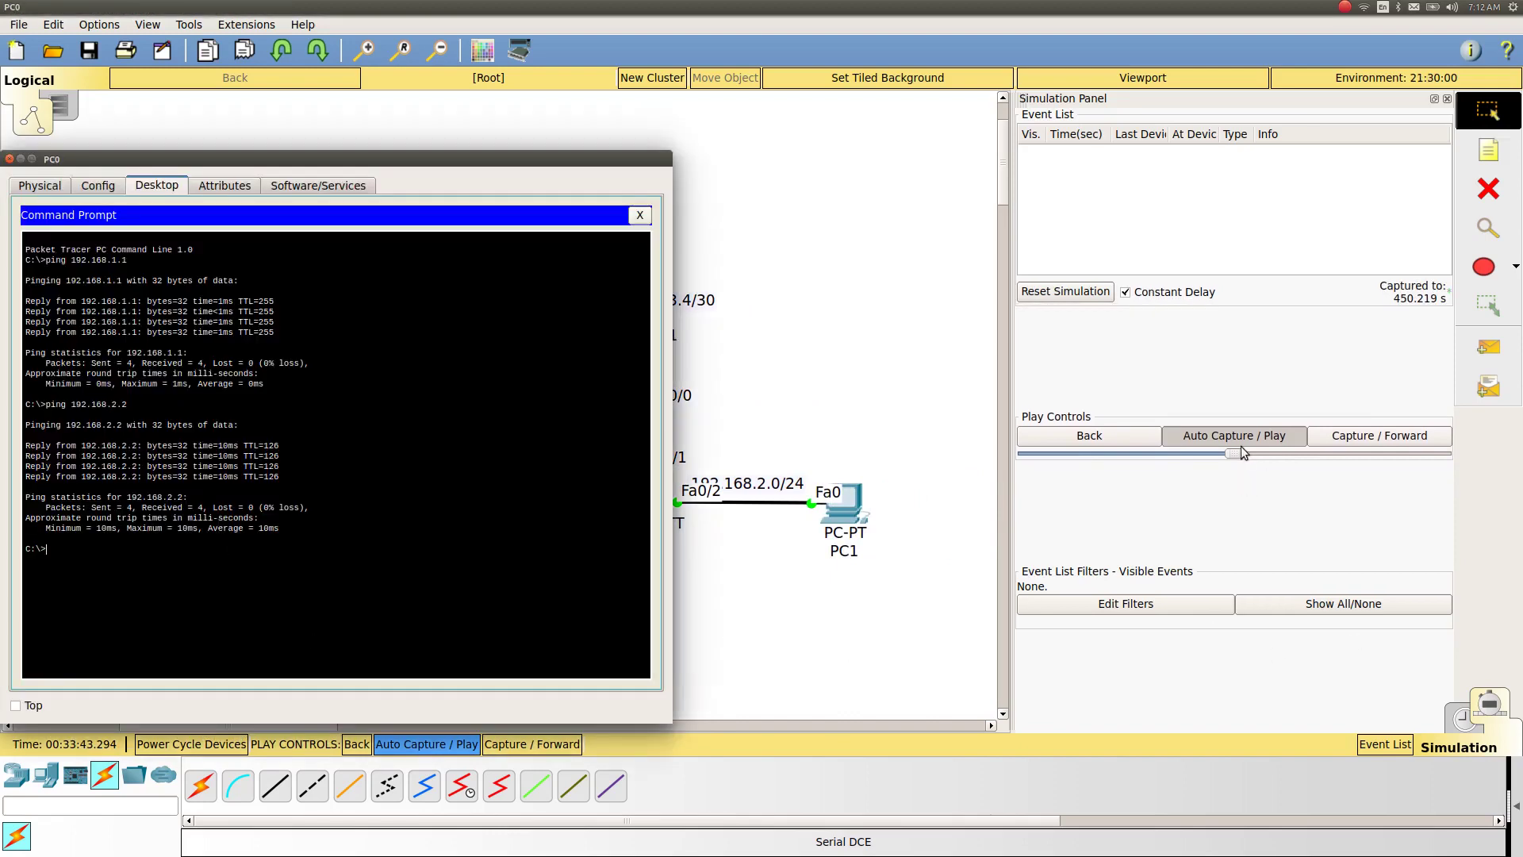
click(1154, 607)
click(1168, 370)
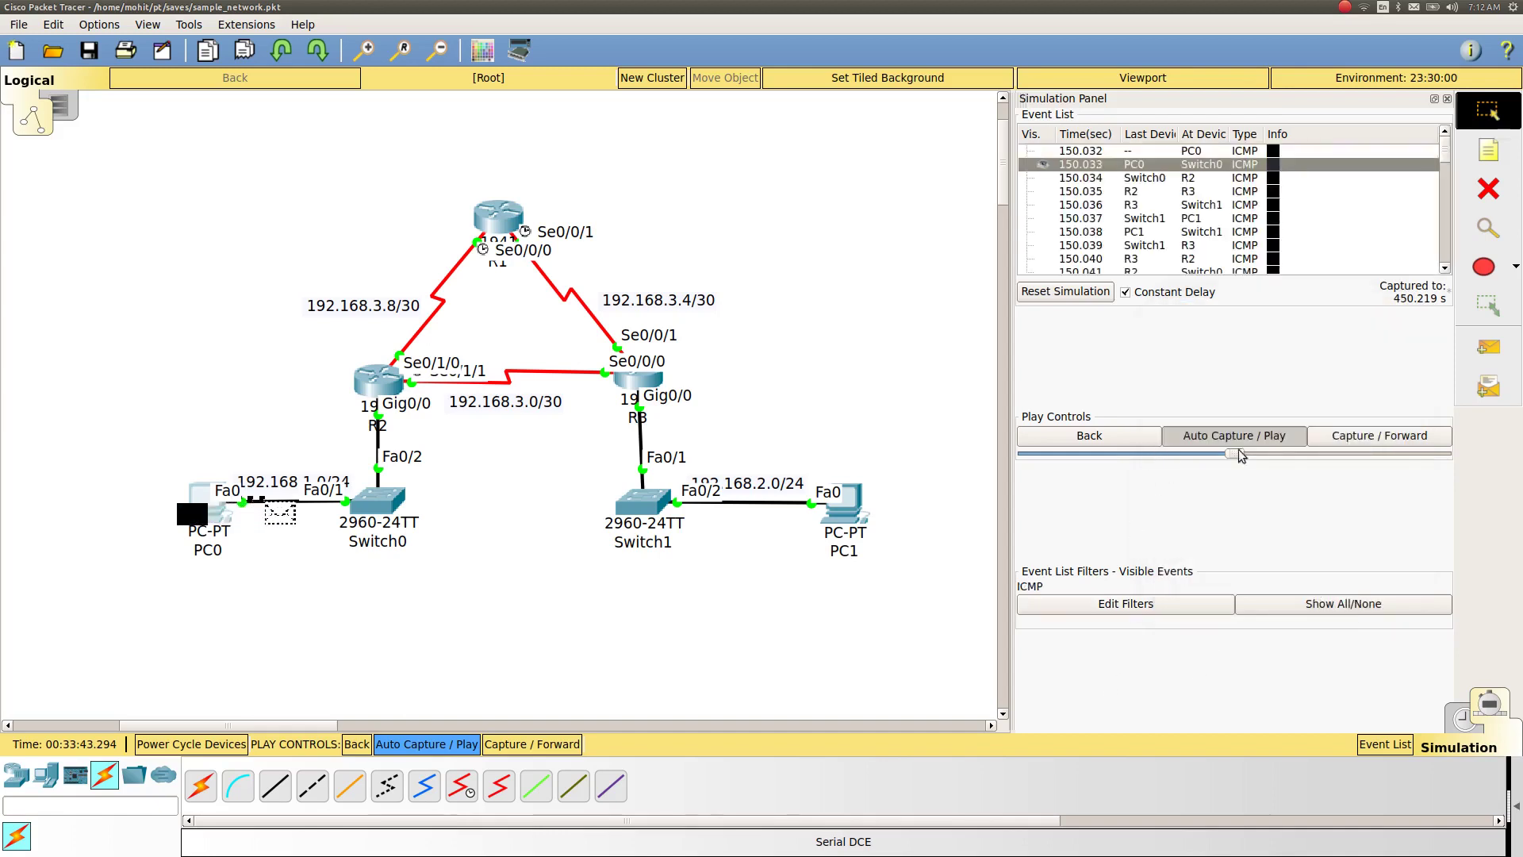
Reset the simulation, resend the ping to 192.168.2.2 from PC0, and auto-play the ICMP packets
click(1071, 299)
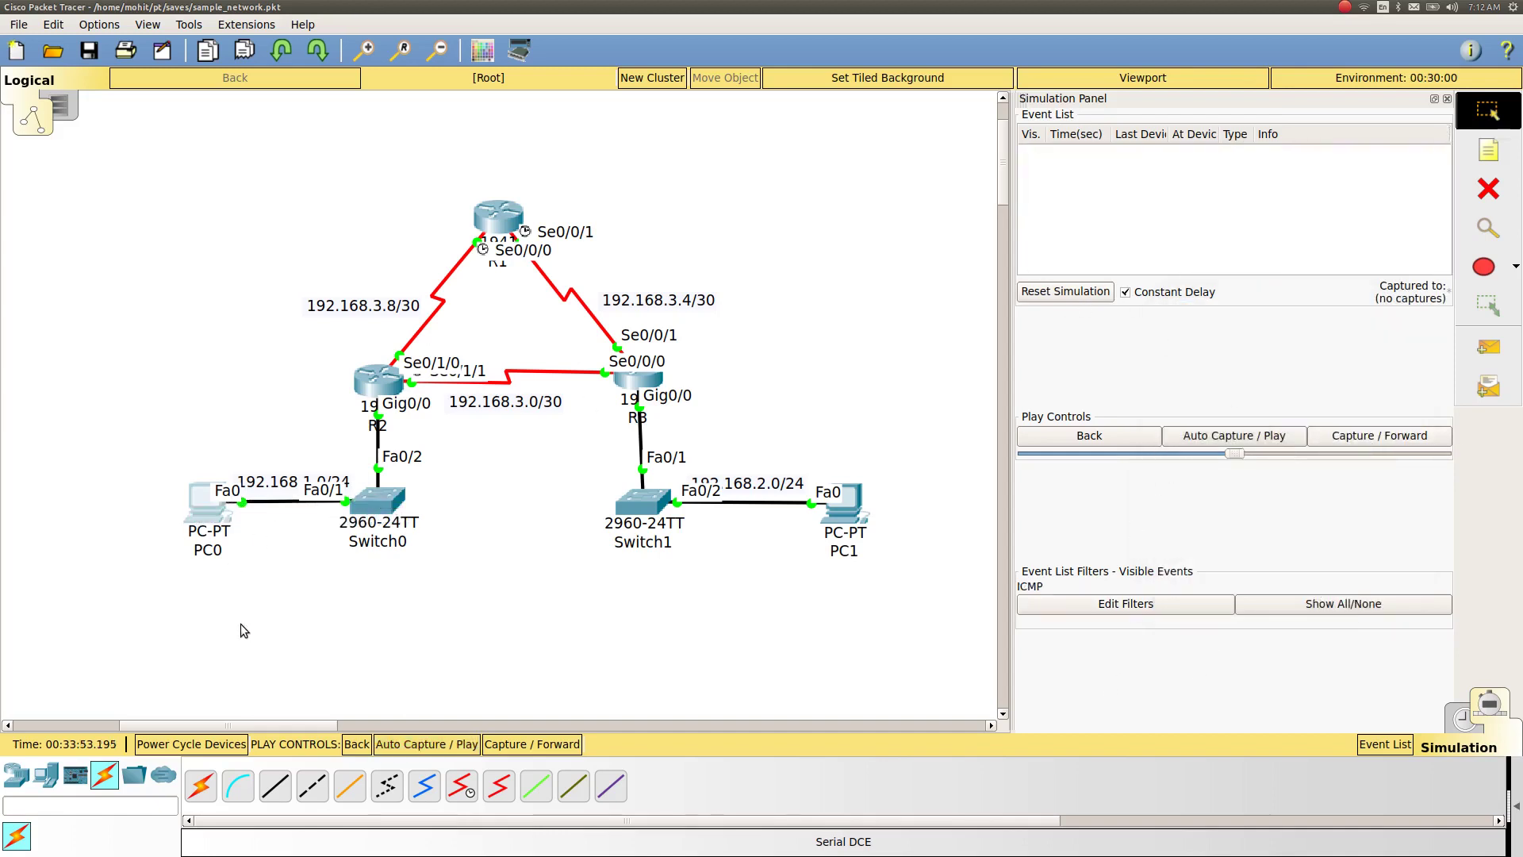
click(222, 542)
key(Up)
key(Return)
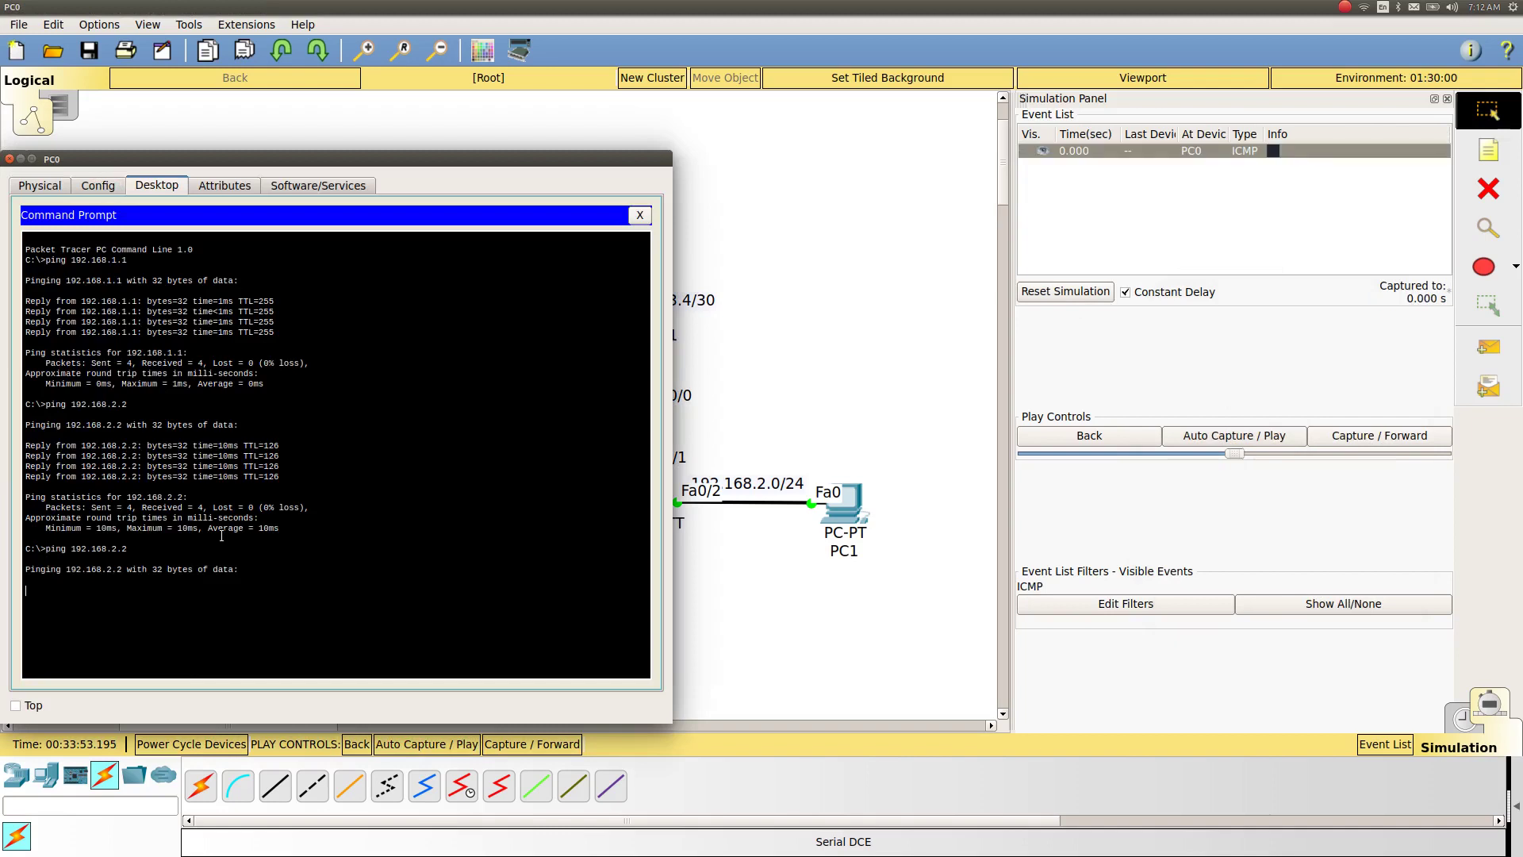
click(779, 654)
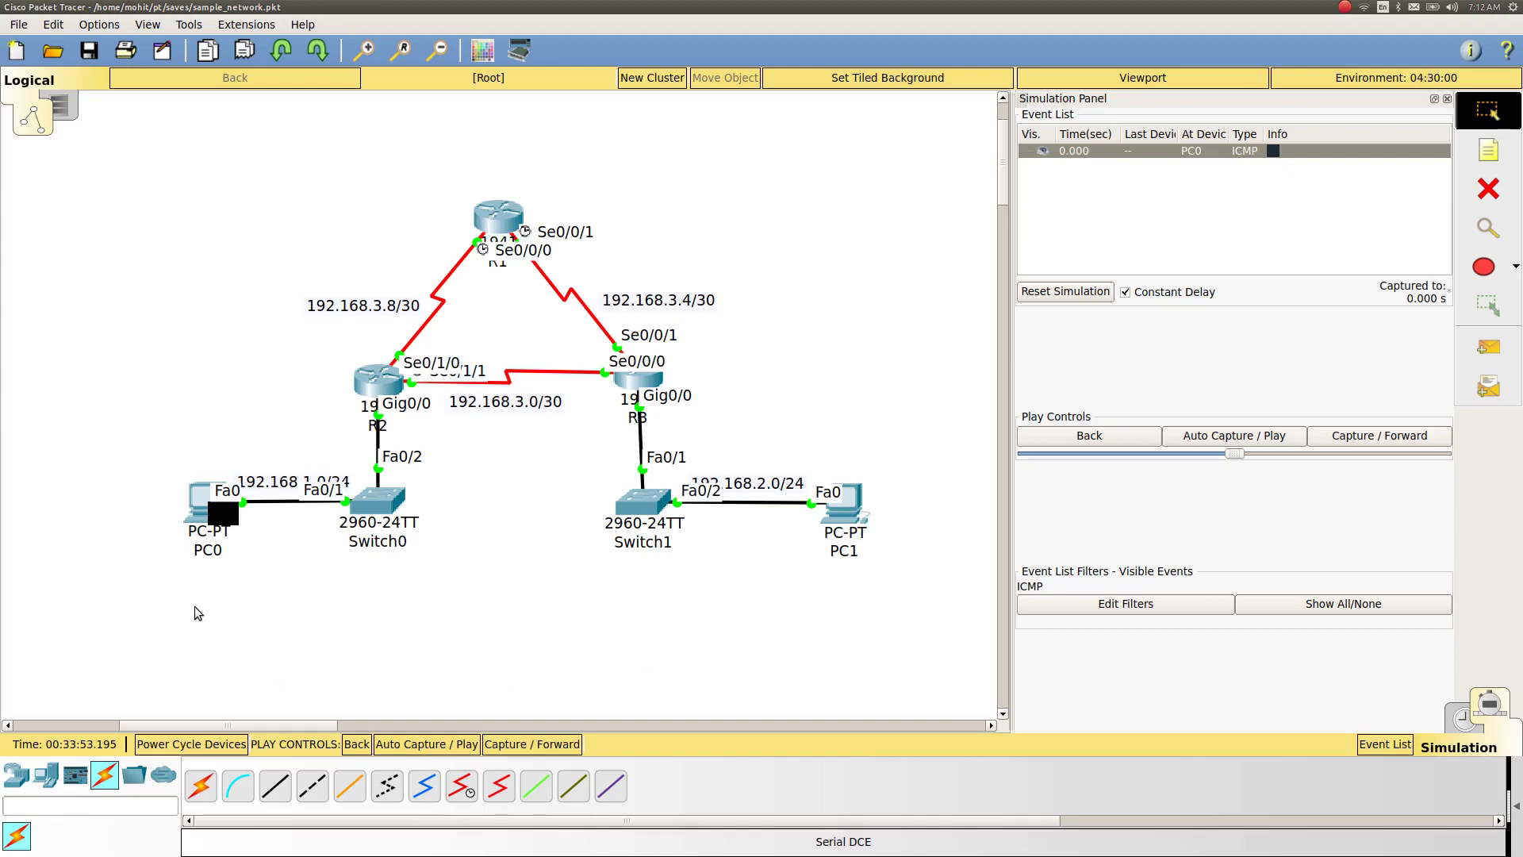
click(1239, 441)
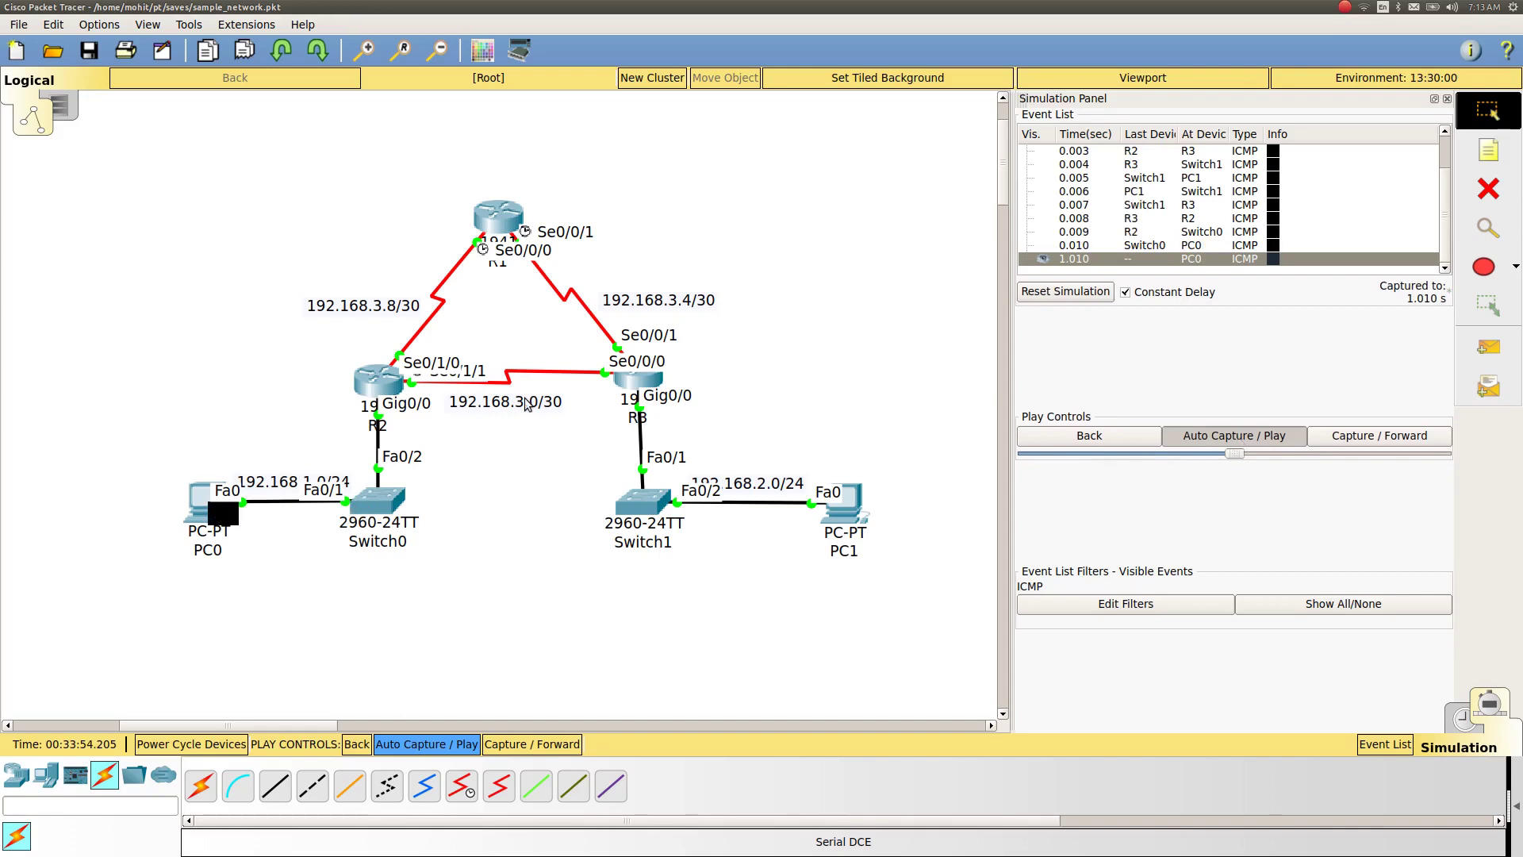
Draw arrows marking the R2-to-R3 packet path and the alternative path over R1 to R3
mouse_move(445, 434)
mouse_down()
mouse_move(534, 432)
mouse_move(517, 449)
mouse_up()
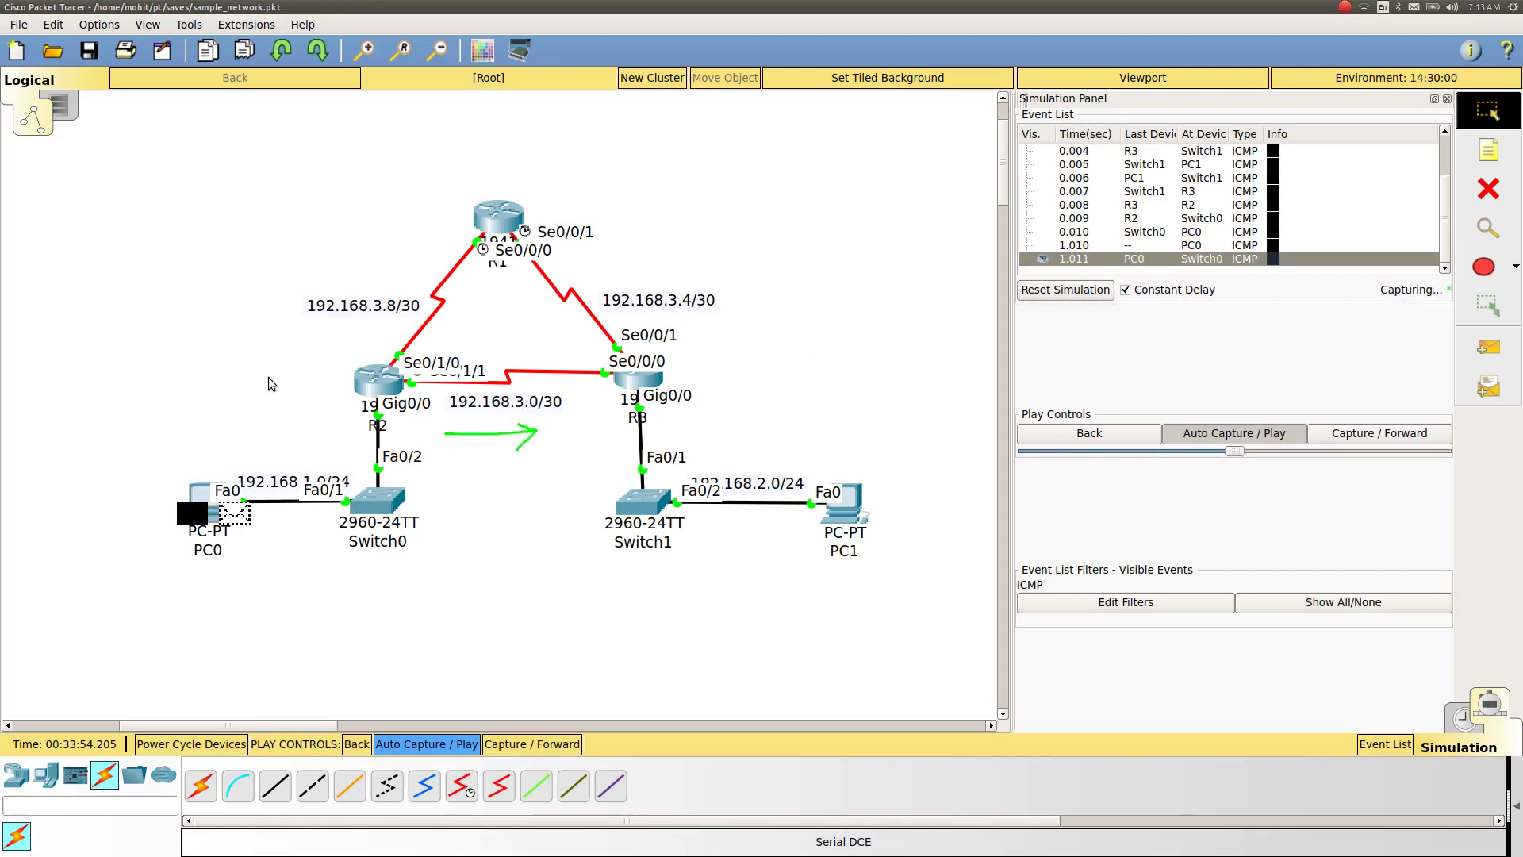
mouse_move(222, 369)
mouse_down()
mouse_move(388, 213)
mouse_move(690, 225)
mouse_move(833, 364)
mouse_move(813, 367)
mouse_up()
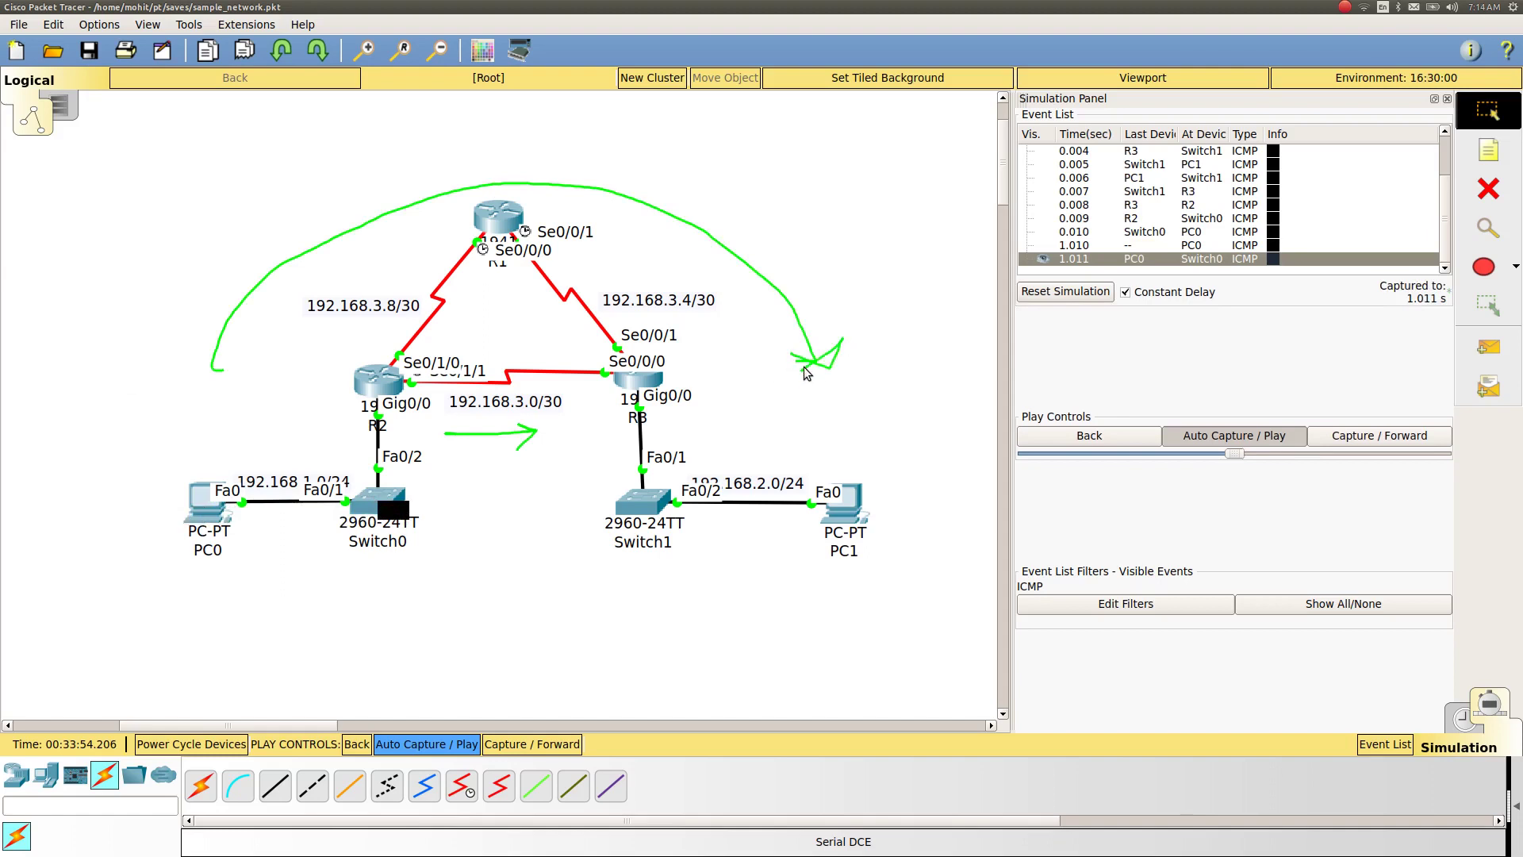